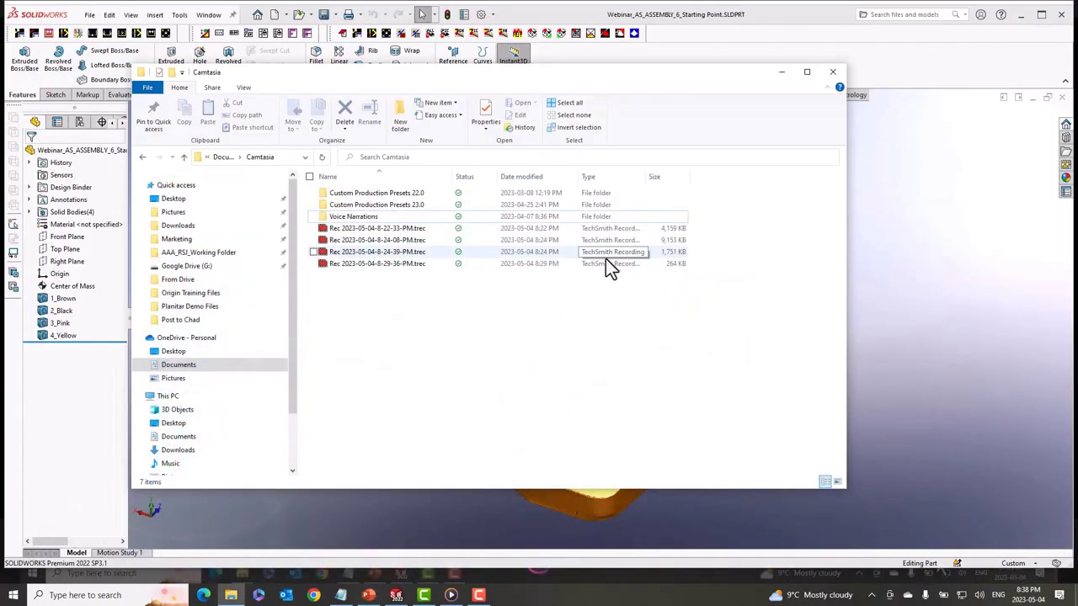
- Minimize File Explorer, orbit the coloured assembly scan to a low side view, then return to PowerPoint
left_click(781, 72)
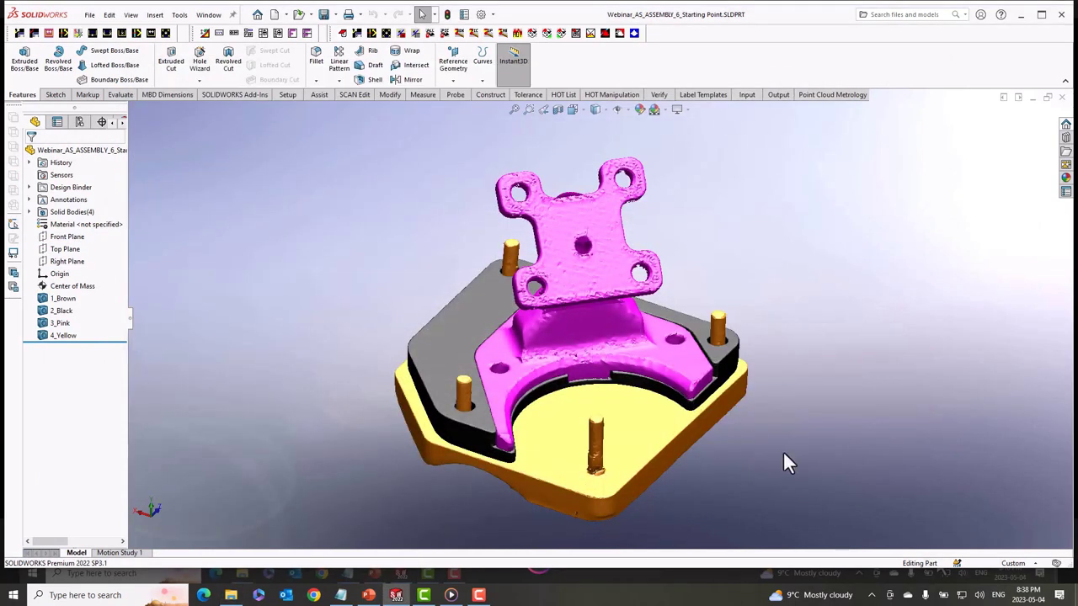
middle_click_drag(784, 456, 821, 387)
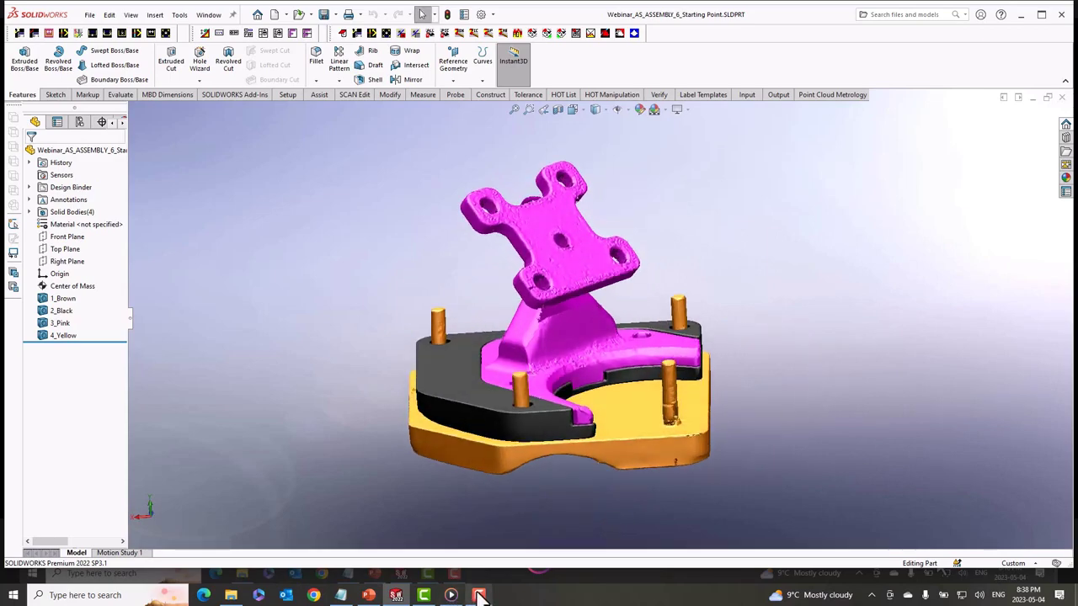
left_click(381, 566)
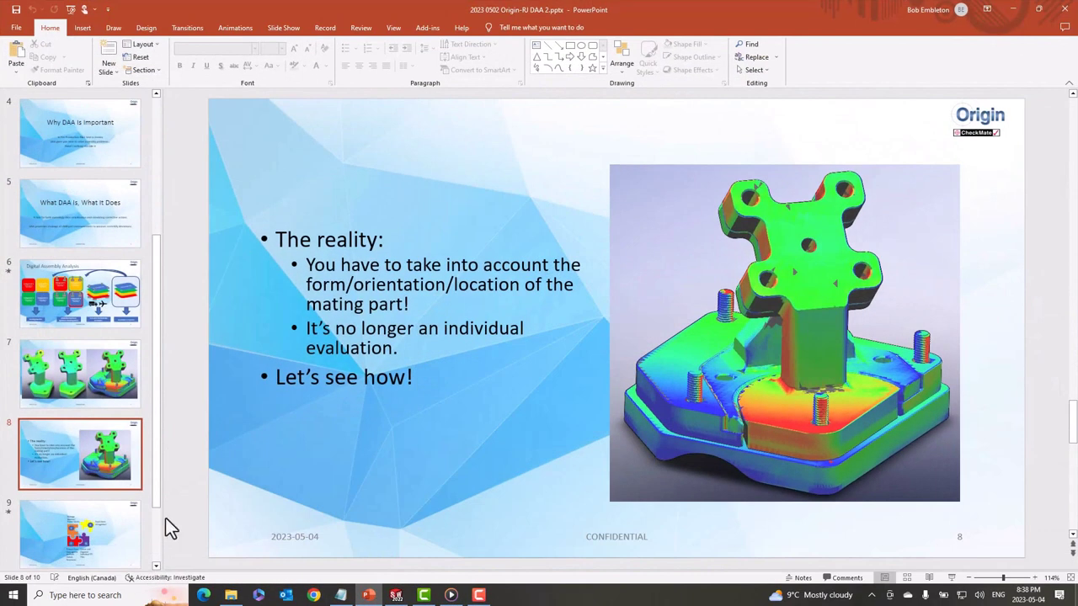
- Select slide 8, “The reality”, and present from there to the end of the show
left_click(72, 460)
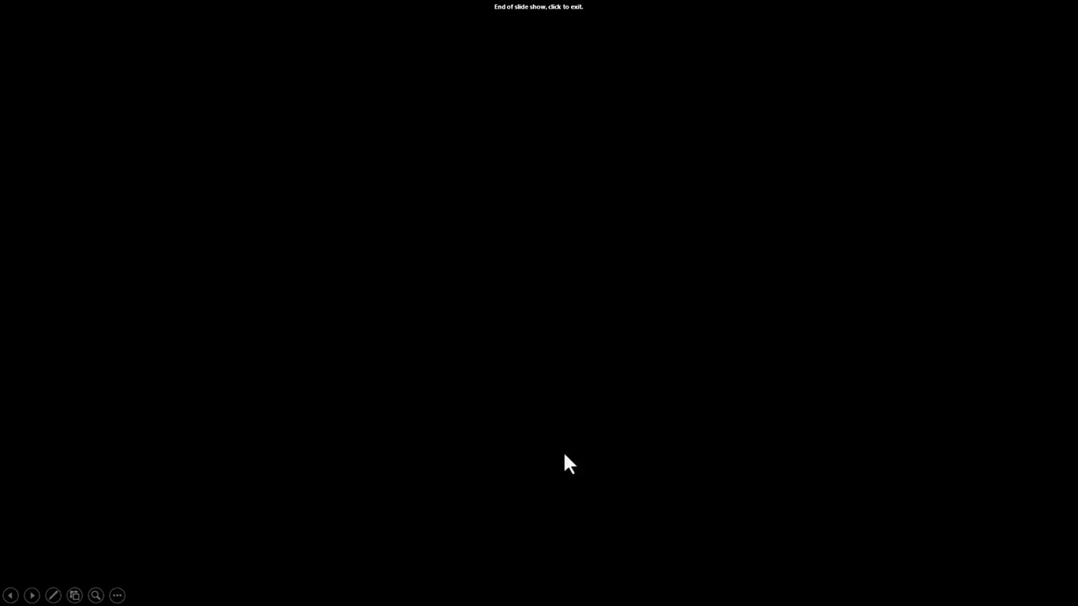
- Exit the ended slide show and orbit the four-body coloured scan in SOLIDWORKS to a frontal angle
left_click(563, 453)
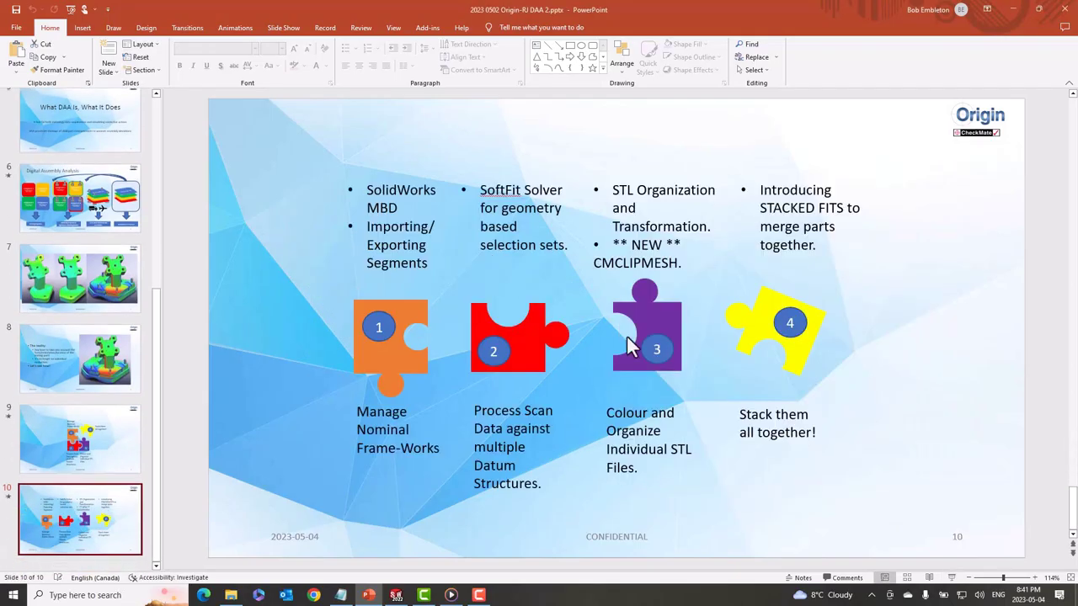
left_click(396, 596)
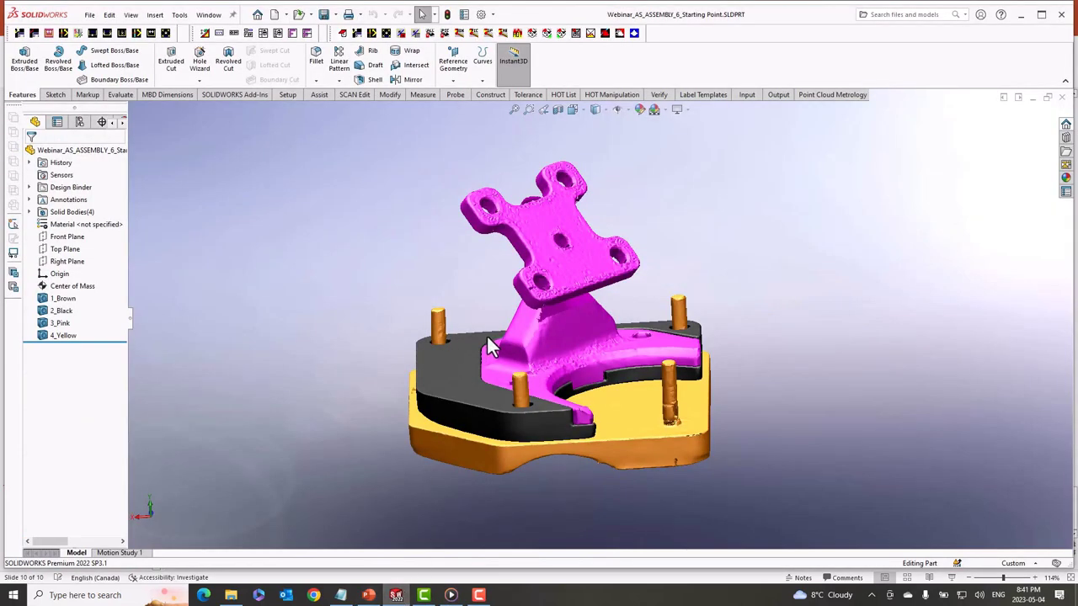
mouse_move(598, 358)
middle_mouse_down()
mouse_move(580, 413)
mouse_move(585, 381)
mouse_move(597, 379)
middle_mouse_up()
scroll(597, 380, "down", 2)
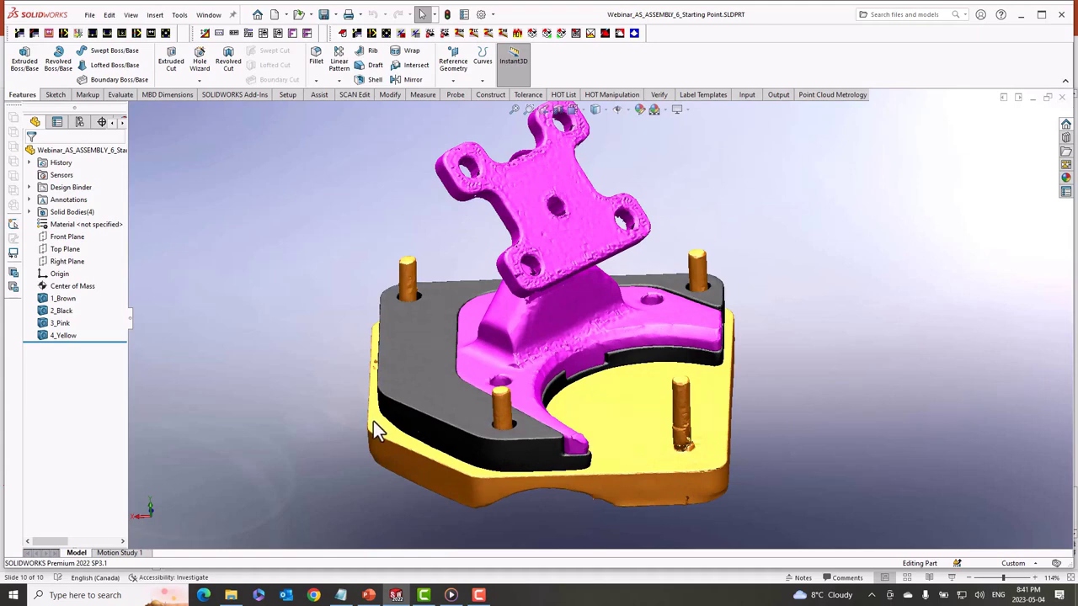
middle_click_drag(462, 414, 455, 387)
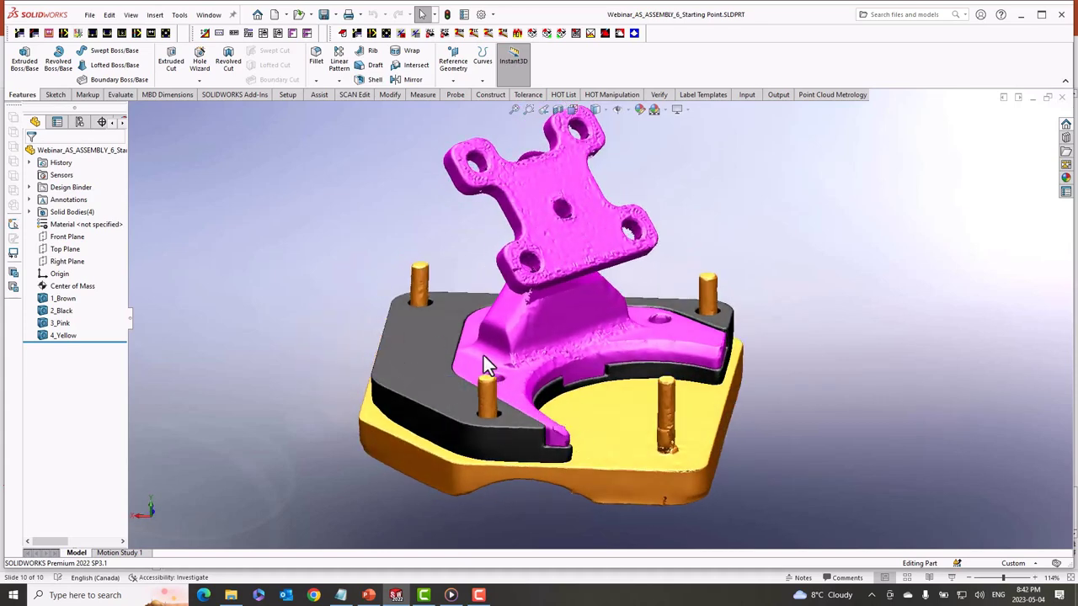
middle_click_drag(510, 368, 493, 373)
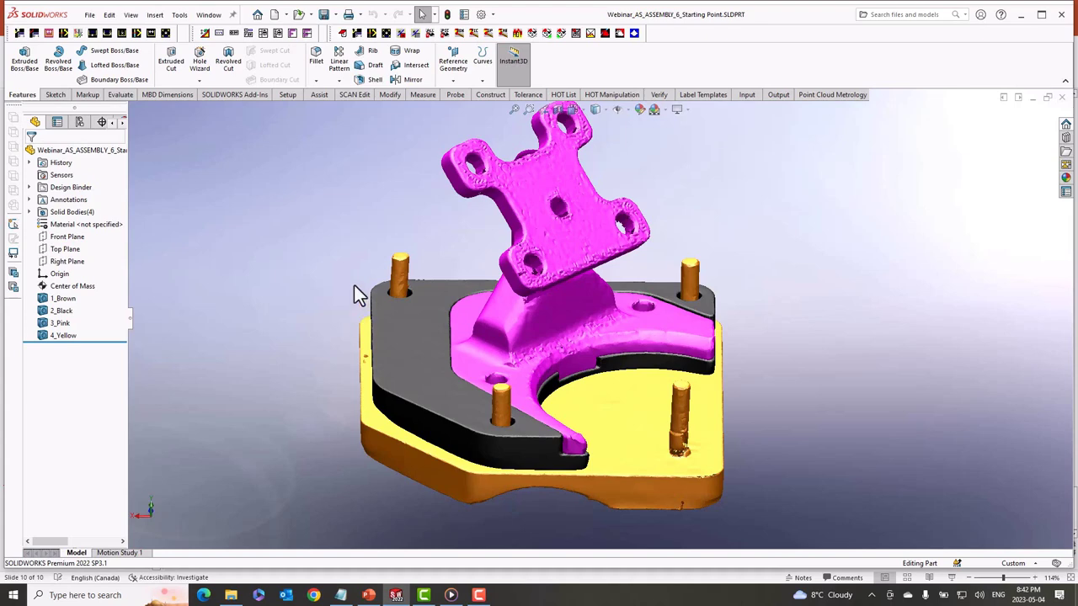
- In the CheckMate Programming Browser's Levels list, switch off the PART 1, PART 2 and PART 3 scan levels
left_click(203, 35)
left_click_drag(393, 97, 762, 116)
left_click(710, 175)
left_click(753, 131)
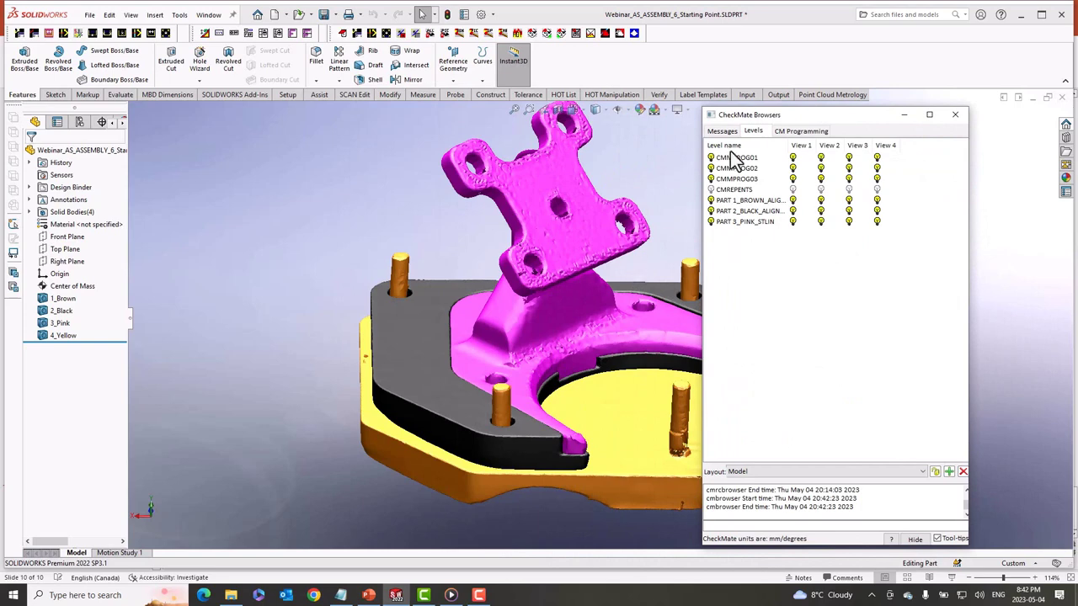
left_click_drag(783, 117, 826, 94)
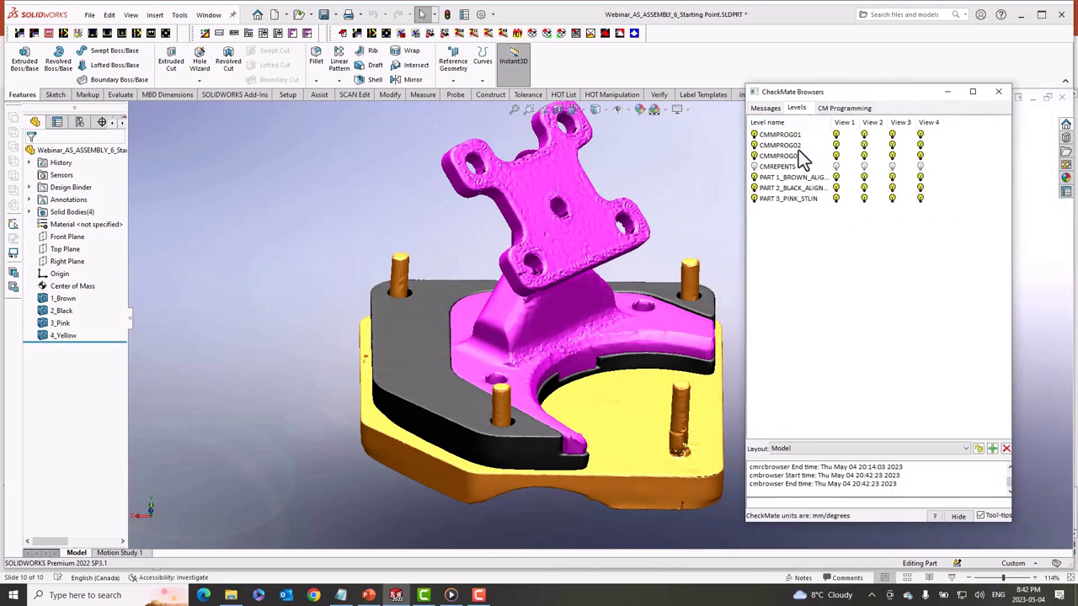
left_click(756, 179)
left_click(755, 189)
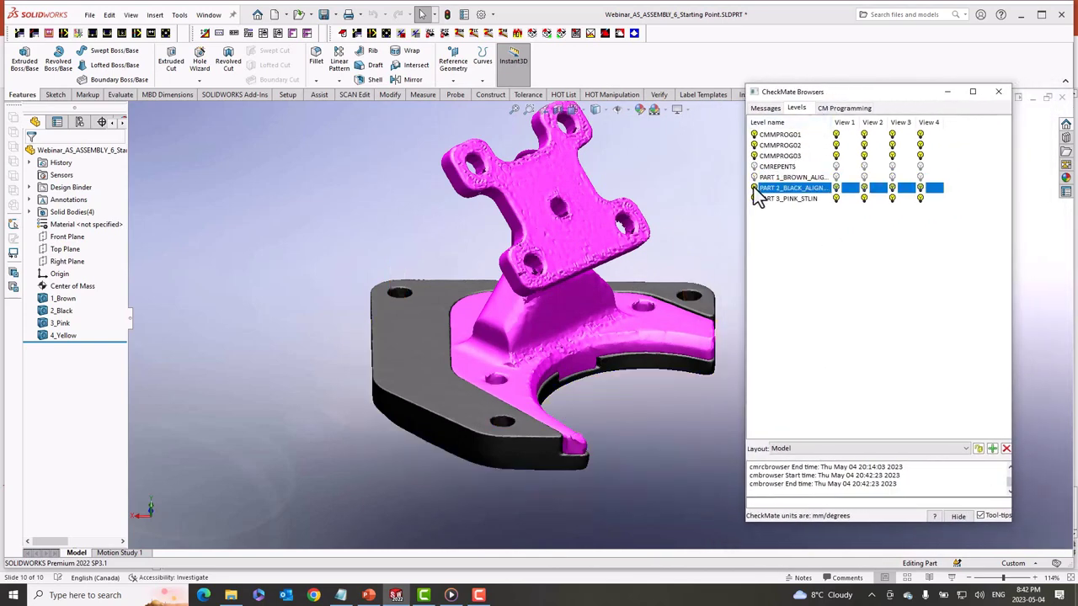
left_click(754, 199)
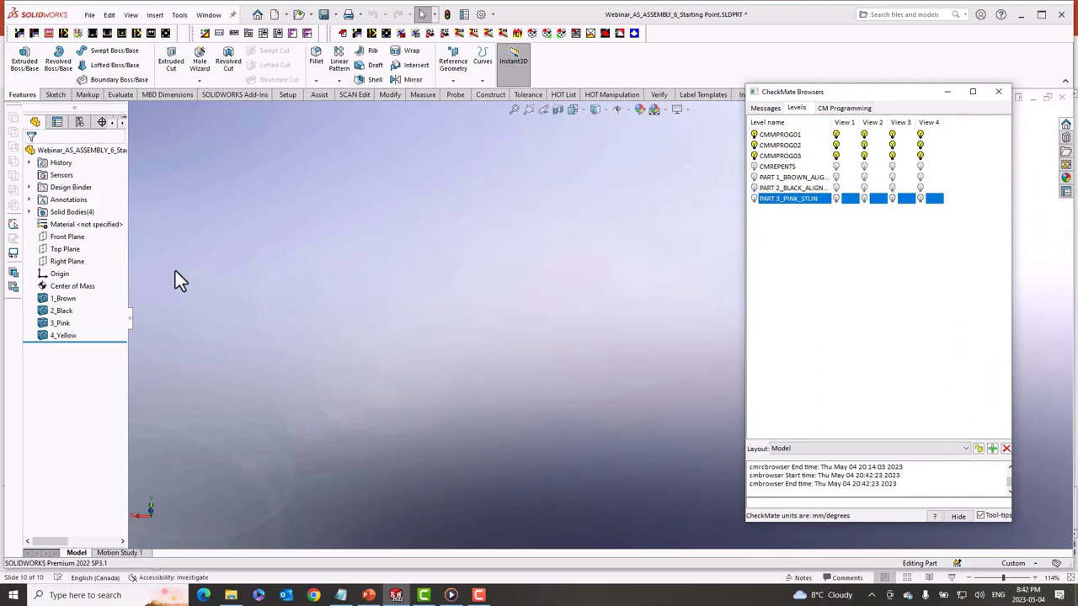
- Show the 4_Yellow and 3_Pink CAD bodies from the FeatureManager tree
left_click(59, 335)
left_click(69, 320)
left_click(66, 322)
left_click(68, 309)
- Orbit and zoom around the overlapping magenta 3_Pink and yellow 4_Yellow bodies to compare them
mouse_move(272, 373)
middle_mouse_down()
mouse_move(337, 405)
mouse_move(337, 345)
mouse_move(375, 323)
mouse_move(335, 344)
middle_mouse_up()
scroll(495, 288, "down", 2)
scroll(502, 305, "up", 4)
scroll(707, 295, "down", 2)
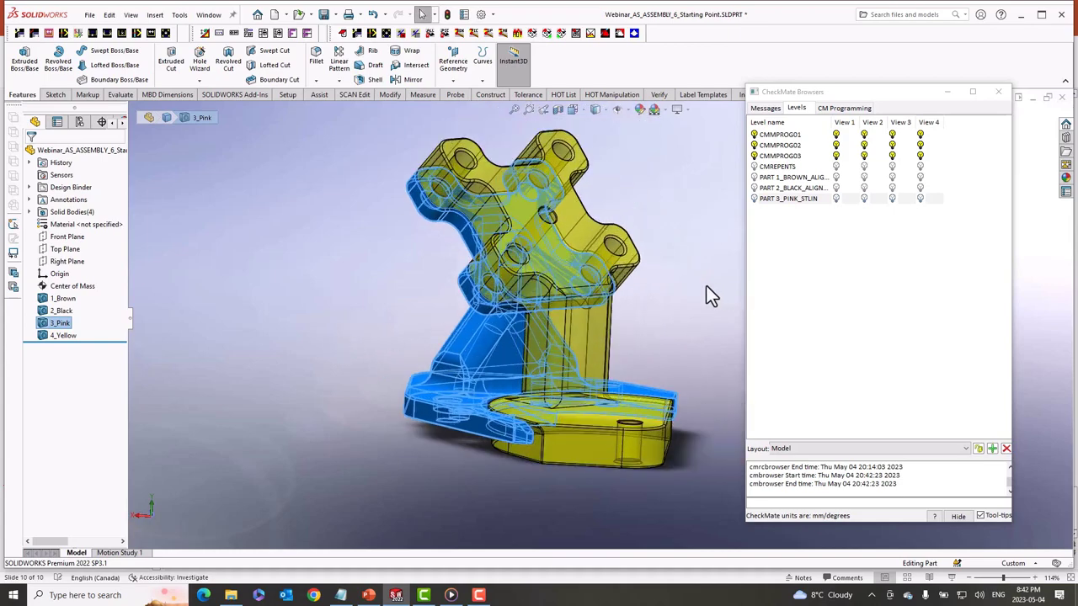
left_click(680, 264)
scroll(685, 214, "up", 2)
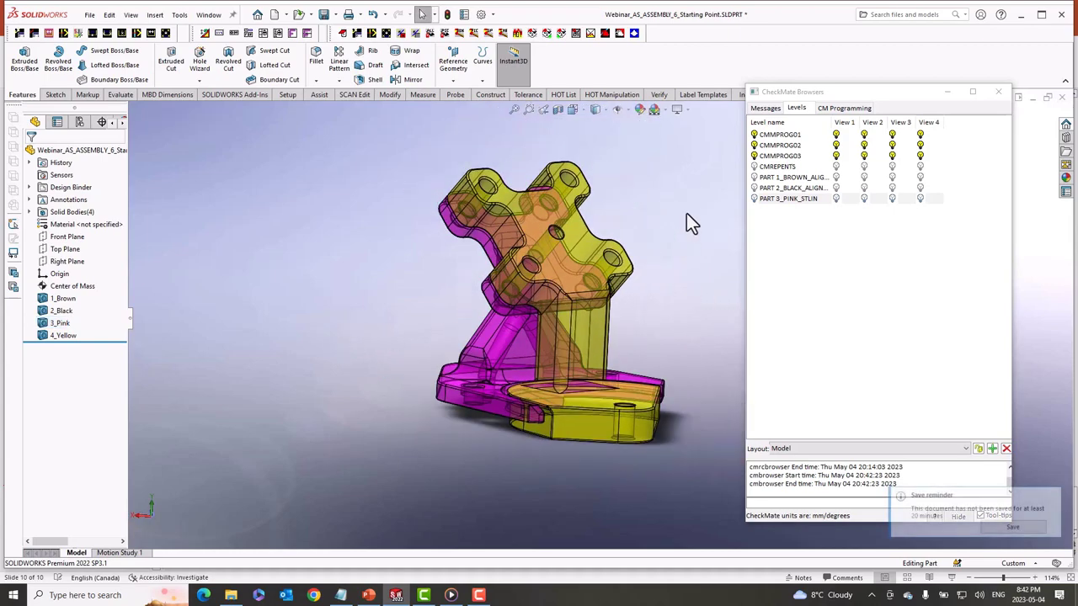
scroll(686, 213, "down", 2)
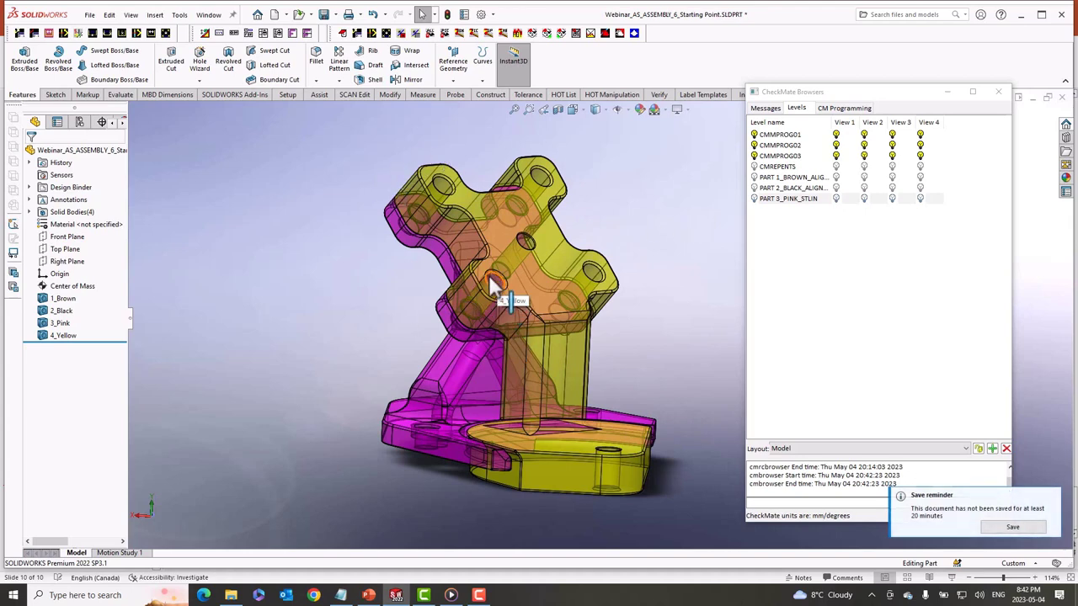
middle_click_drag(605, 333, 594, 353)
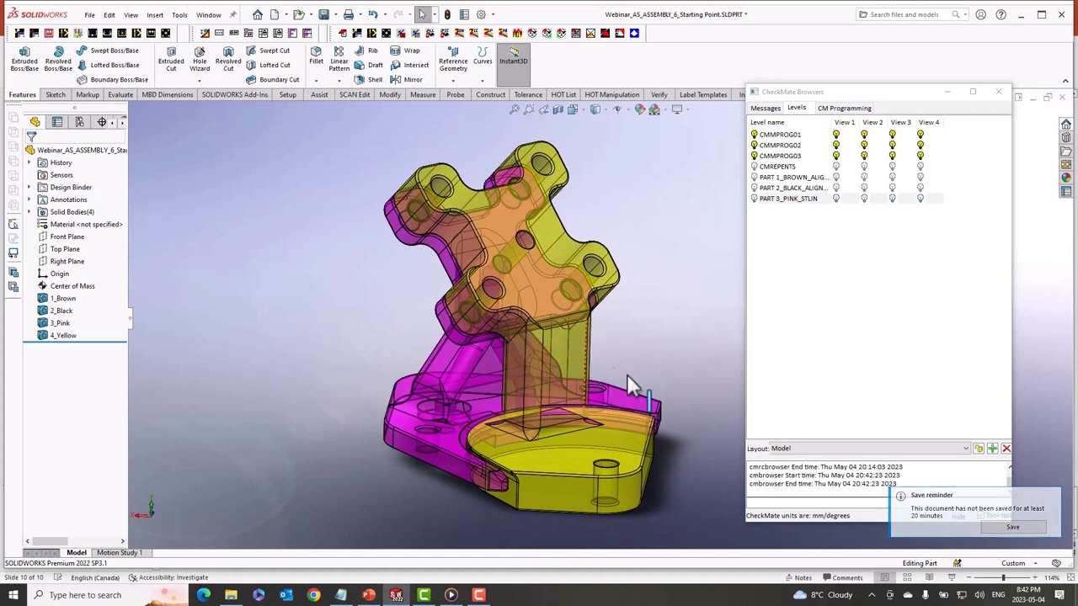
scroll(637, 394, "down", 2)
scroll(638, 399, "down", 2)
scroll(638, 399, "up", 2)
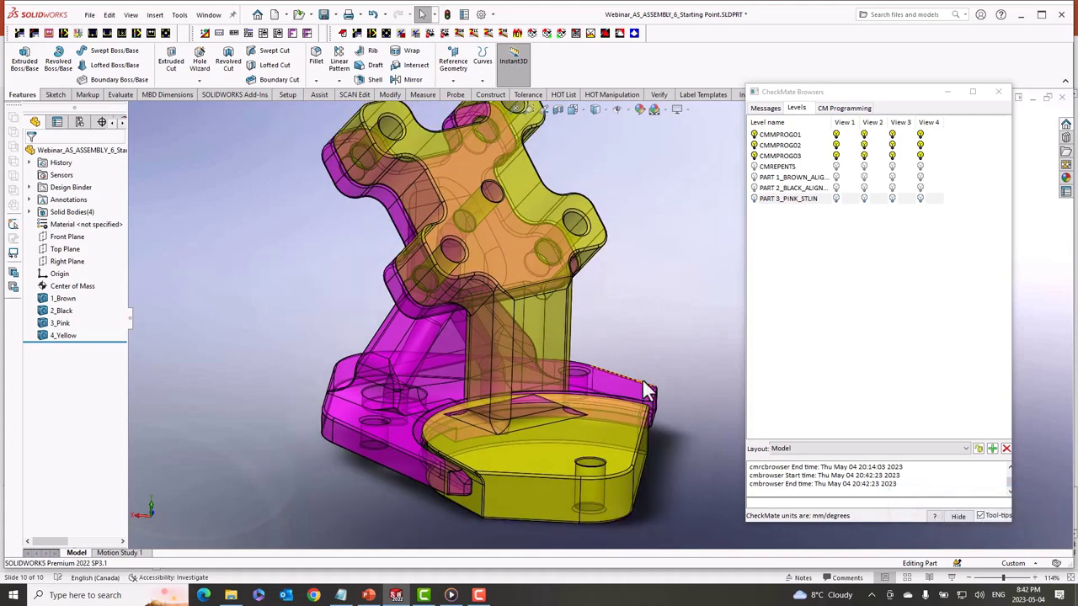
scroll(644, 388, "down", 1)
scroll(645, 390, "up", 4)
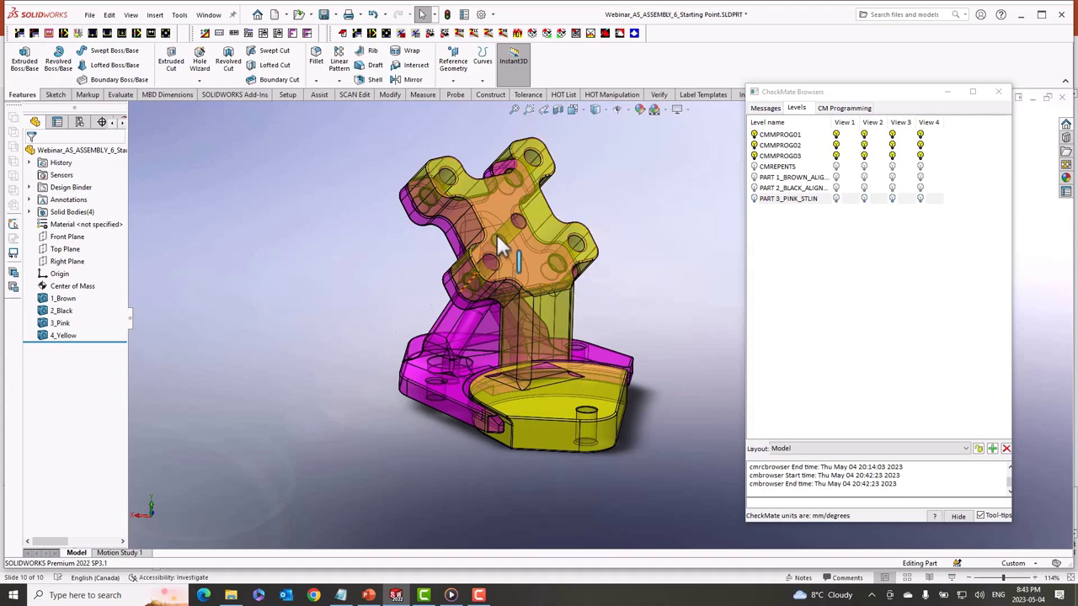
- Hide the 3_Pink body, orbit the remaining yellow part, and move the CheckMate browser lower
left_click(66, 323)
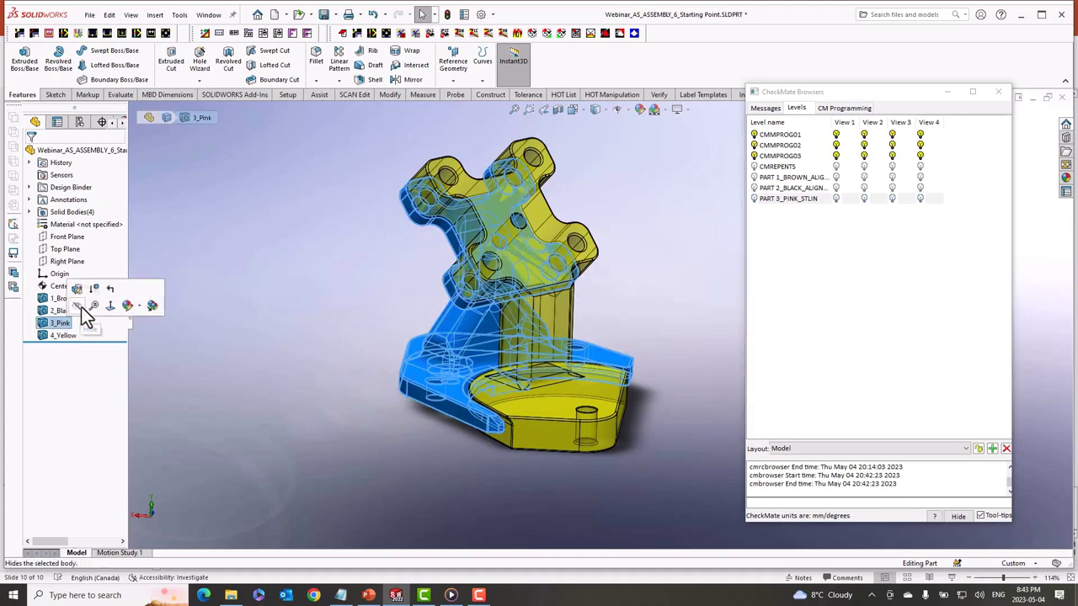
left_click(688, 291)
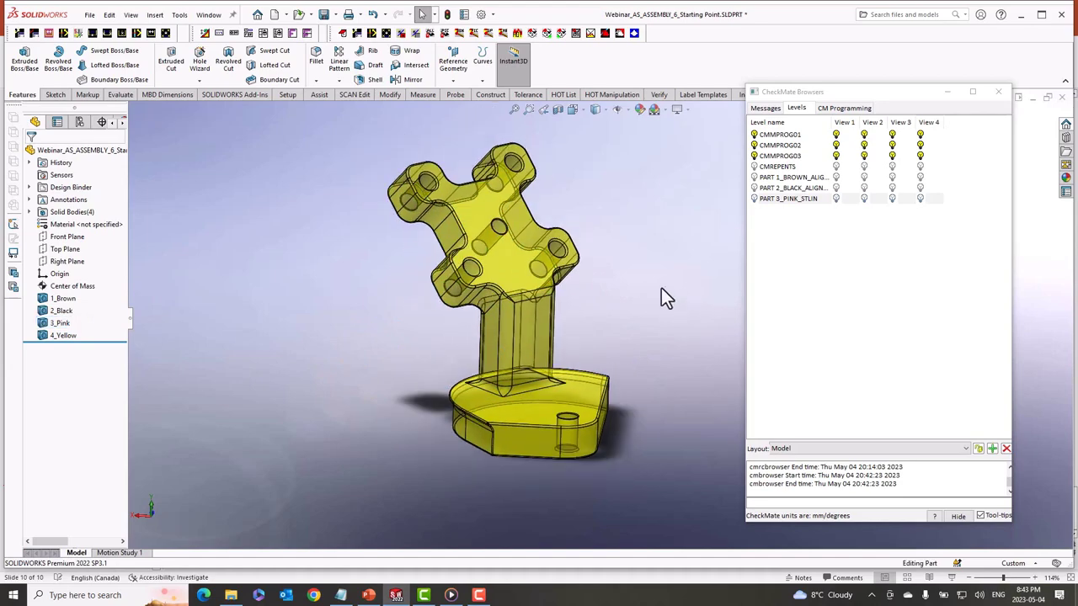
middle_click_drag(665, 277, 618, 343)
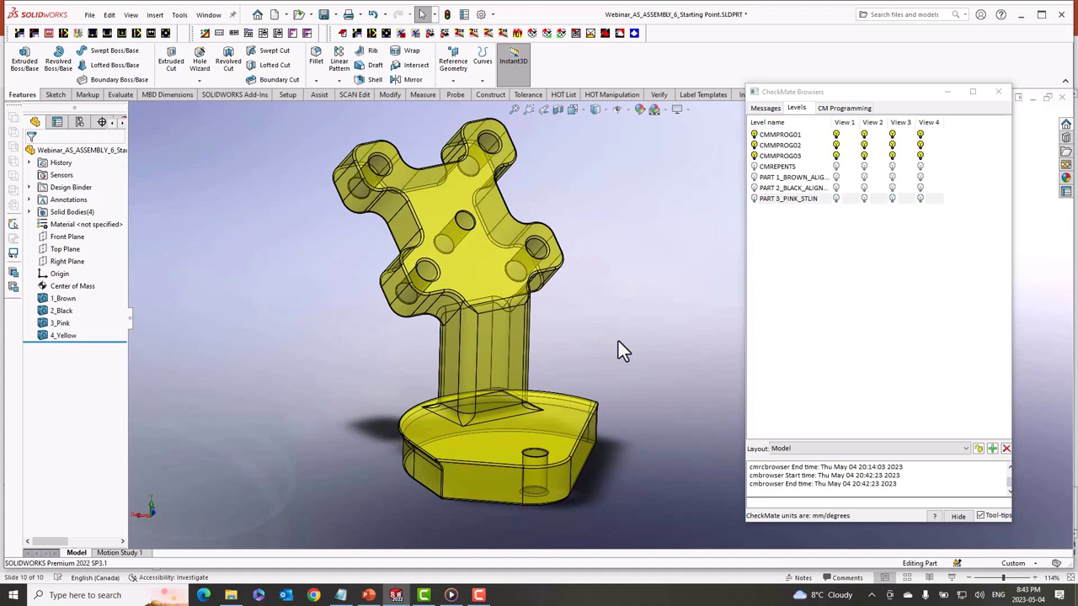
left_click(61, 325)
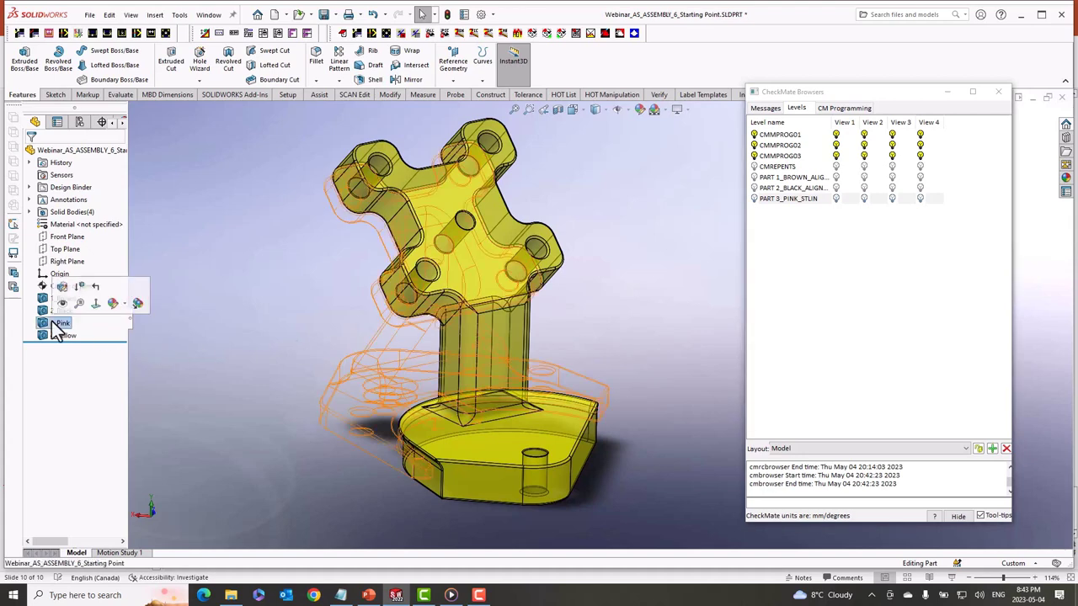
left_click(224, 373)
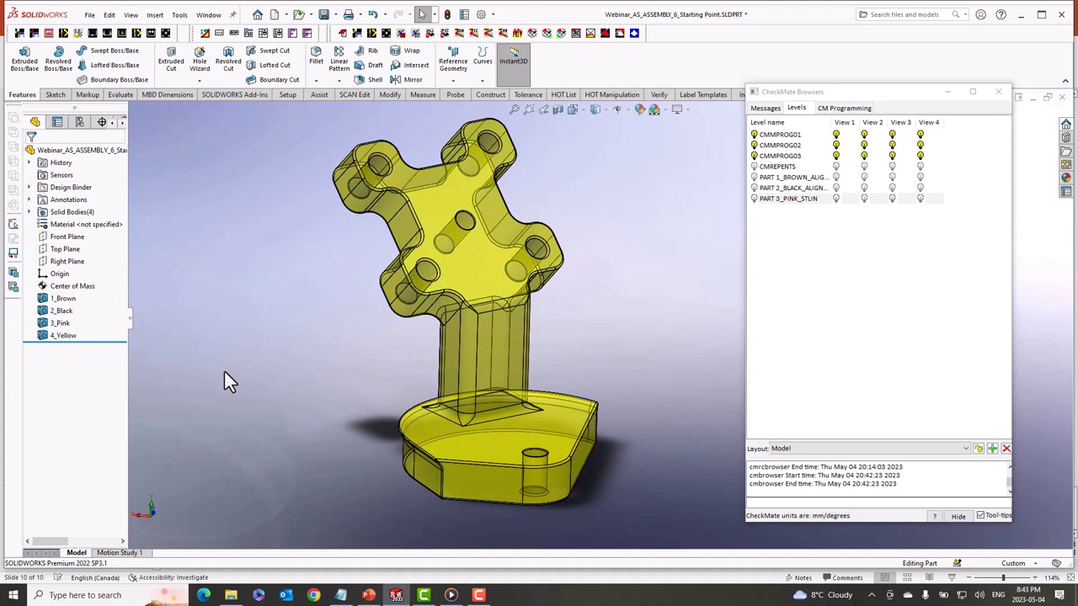
left_click_drag(780, 91, 783, 115)
- On the Point Cloud Metrology tab, accept the Color Map Defaults settings
left_click(830, 96)
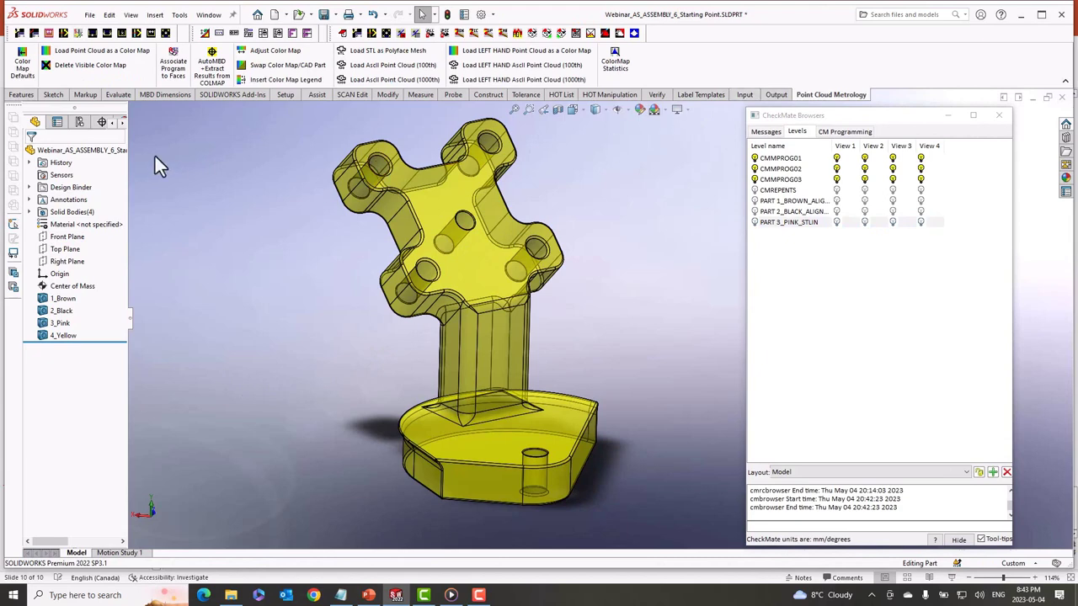
left_click(25, 64)
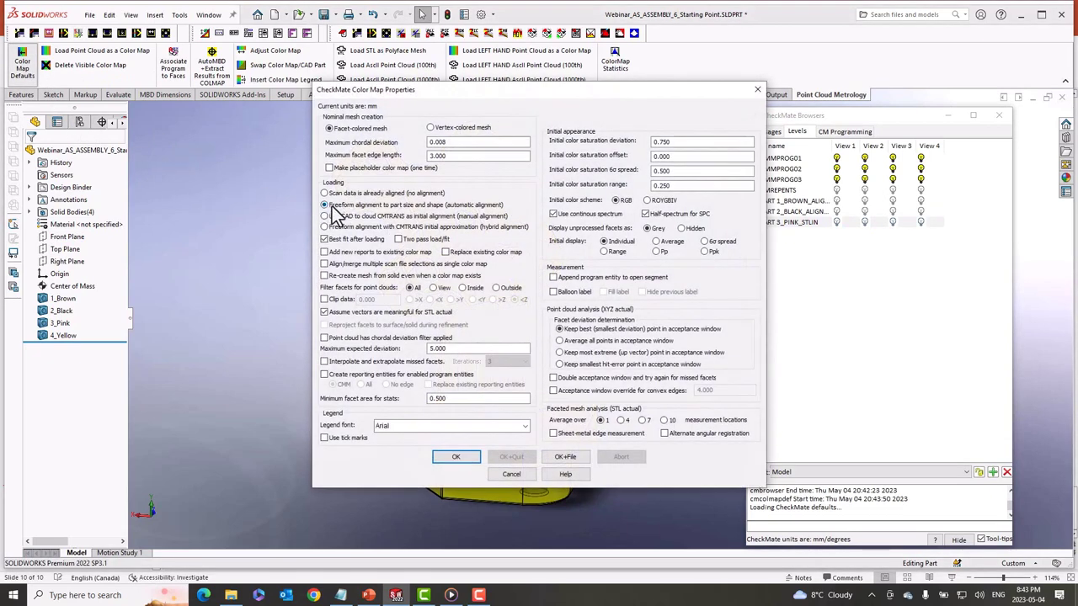
left_click(455, 459)
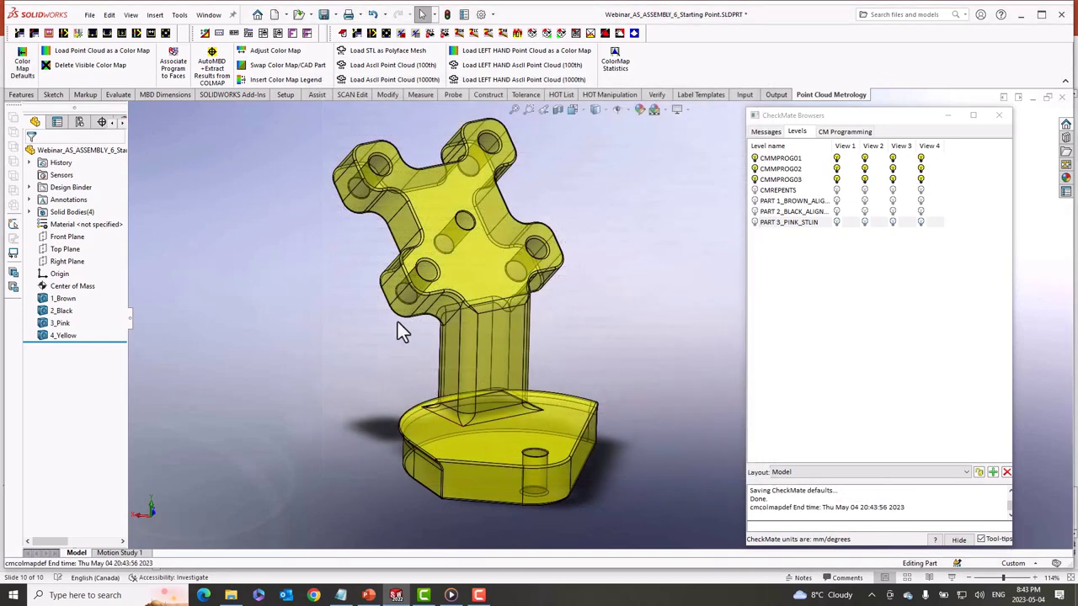
- Load Part 4_Yellow.stl as a deviation colour map over the yellow CAD body
left_click(121, 52)
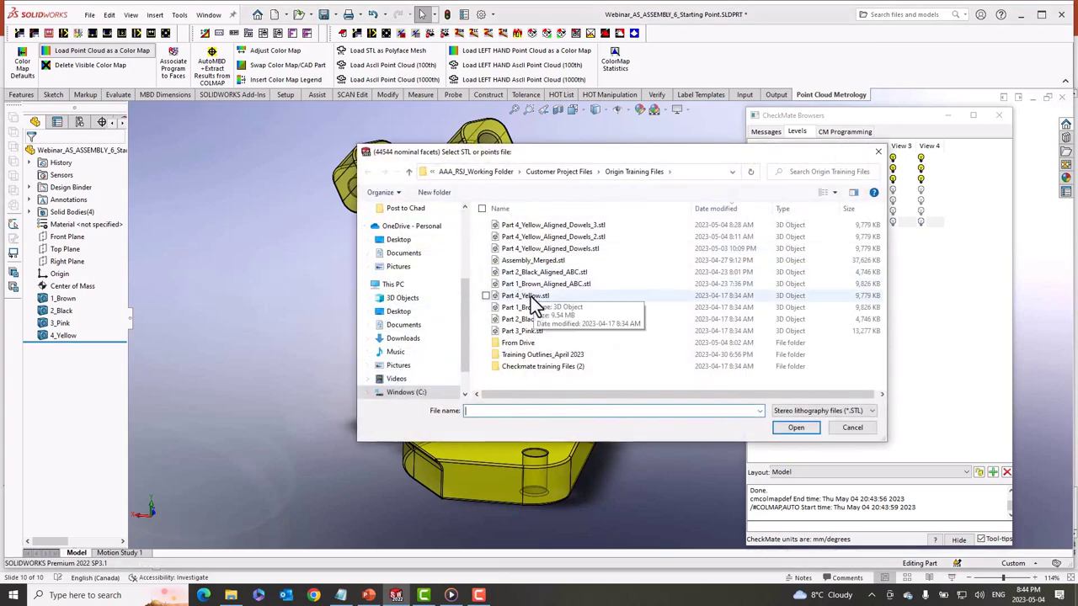
left_click(526, 295)
left_click(794, 428)
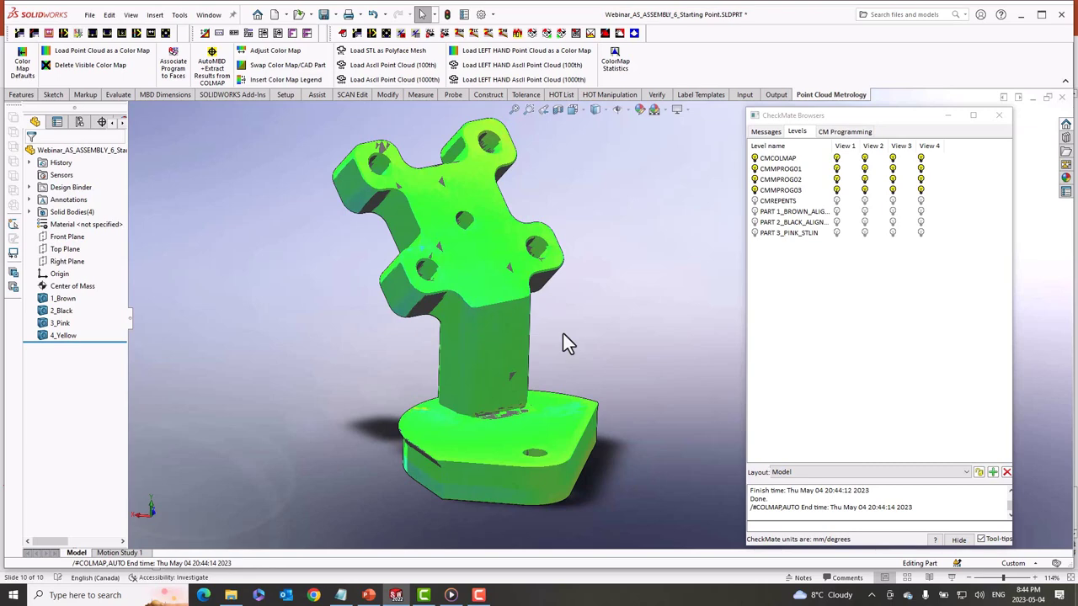
mouse_move(564, 335)
middle_mouse_down()
mouse_move(656, 307)
mouse_move(564, 294)
mouse_move(556, 326)
mouse_move(561, 289)
mouse_move(469, 221)
mouse_move(580, 277)
mouse_move(570, 324)
middle_mouse_up()
- Apply a 0.250 mm colour-saturation deviation to the colour map and tilt the part to review it
scroll(570, 324, "down", 3)
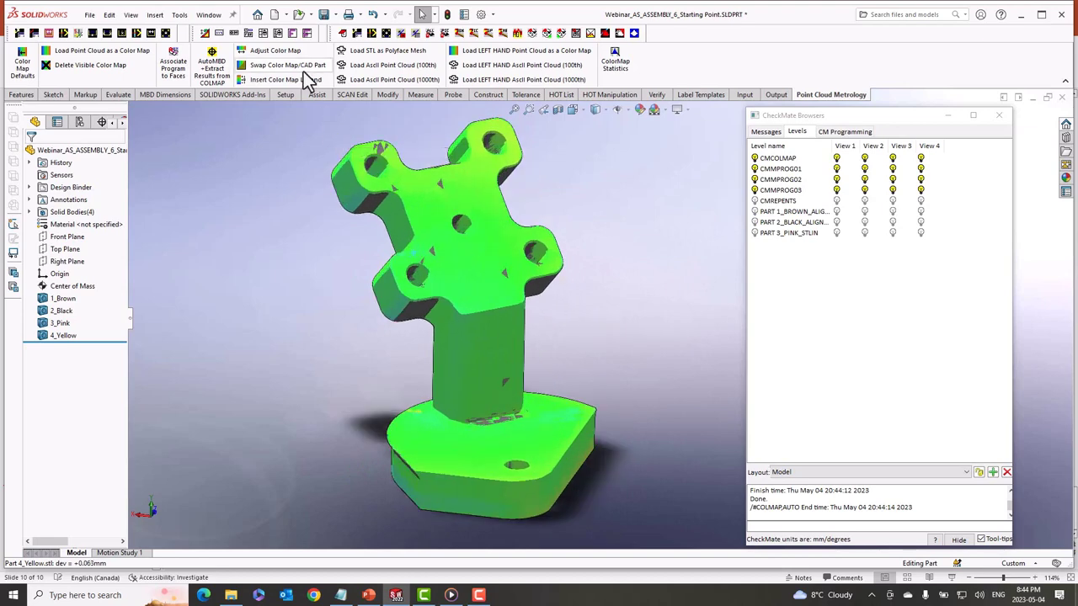
left_click(276, 51)
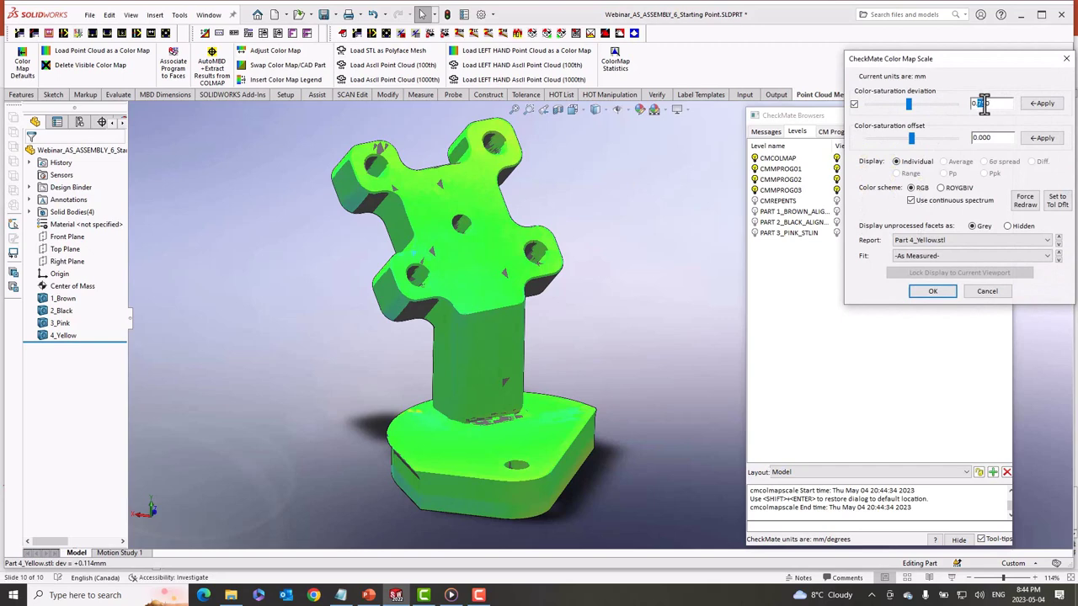
type("250")
left_click(1043, 102)
mouse_move(564, 267)
middle_mouse_down()
mouse_move(497, 254)
mouse_move(440, 225)
mouse_move(502, 222)
mouse_move(576, 247)
mouse_move(508, 230)
mouse_move(577, 234)
middle_mouse_up()
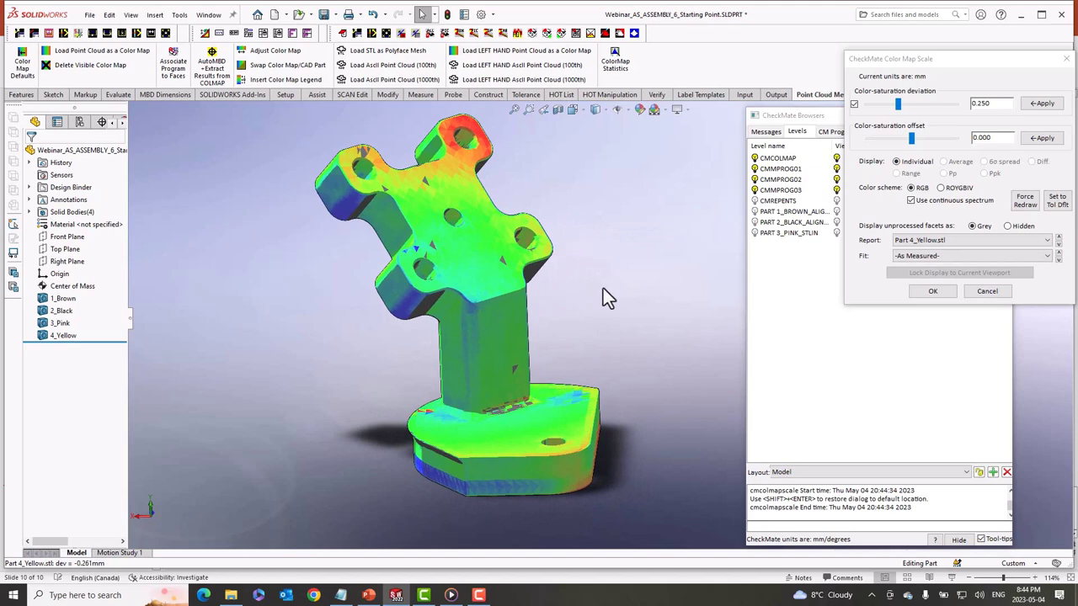
left_click(932, 292)
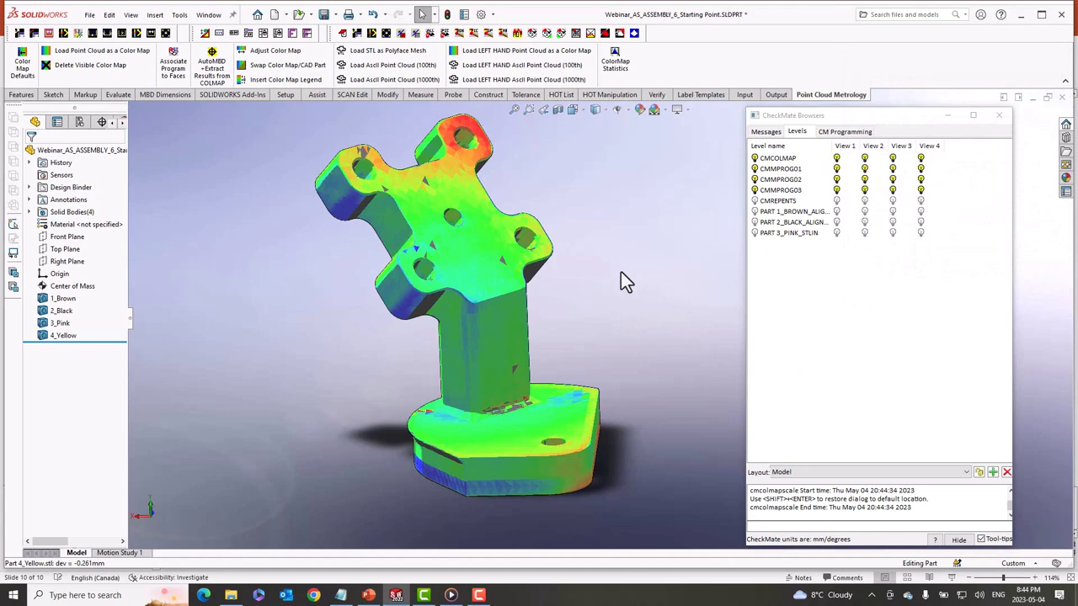
middle_click_drag(620, 271, 613, 220)
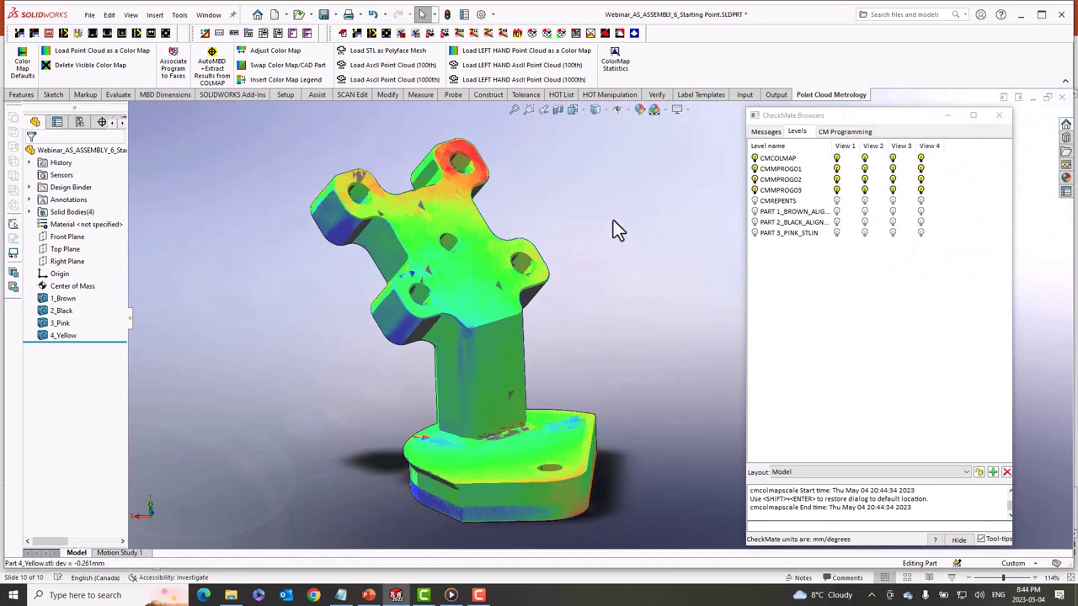
- Import the Yellow_Part_4_v3.CMX inspection program using the cmimport command
left_click(745, 94)
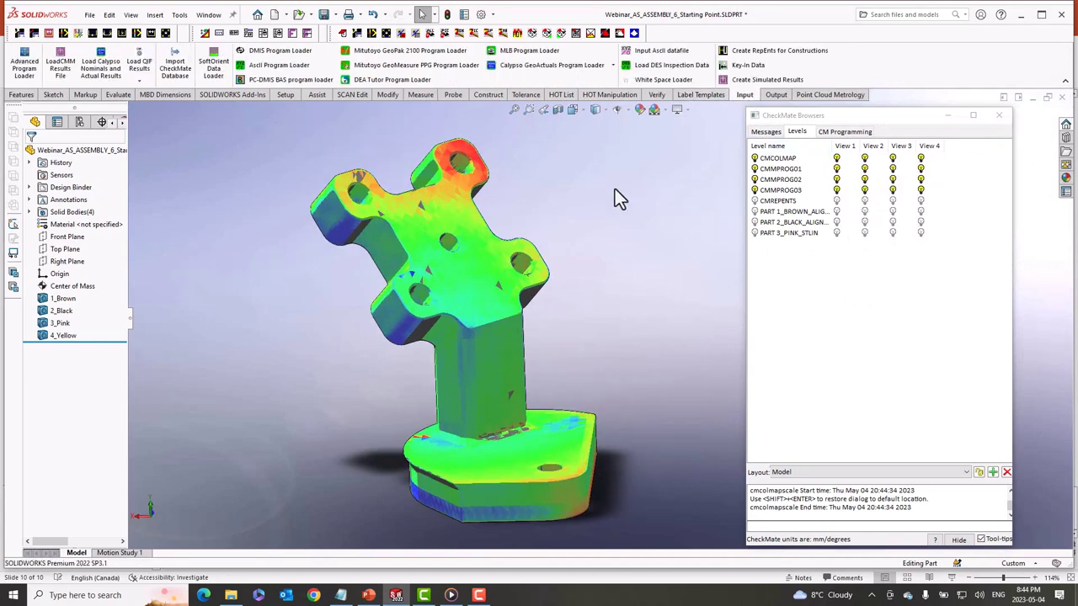
left_click(825, 135)
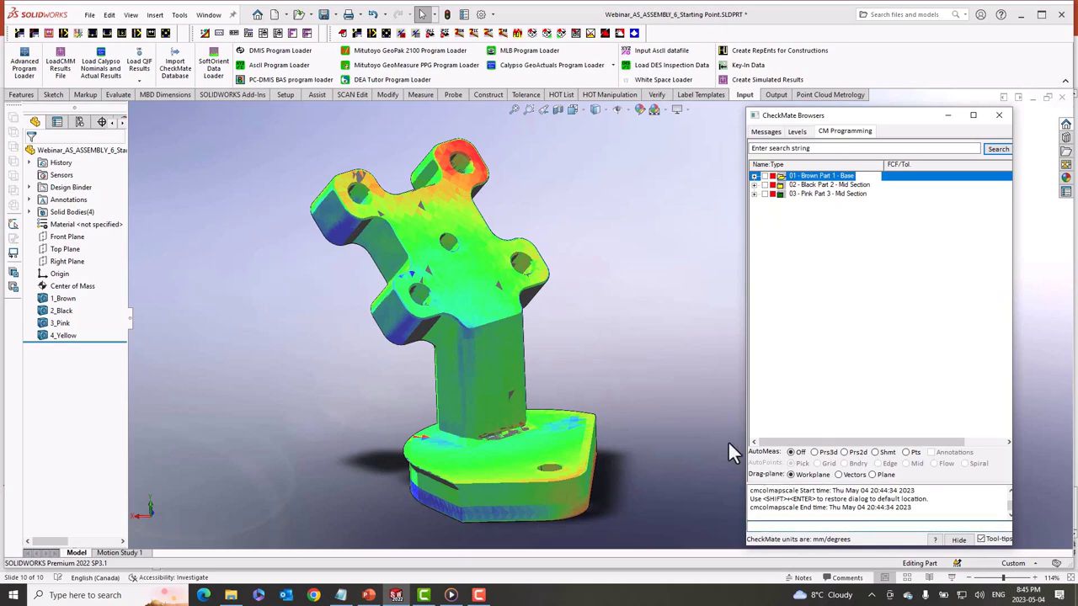
type("cmimport")
key("Return")
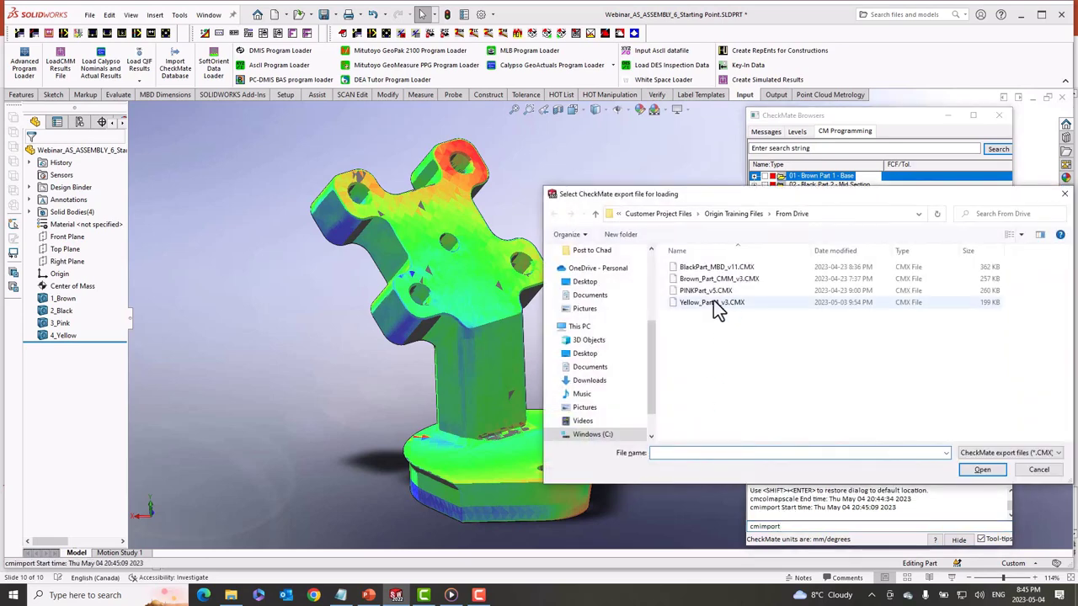
left_click(712, 302)
left_click(978, 470)
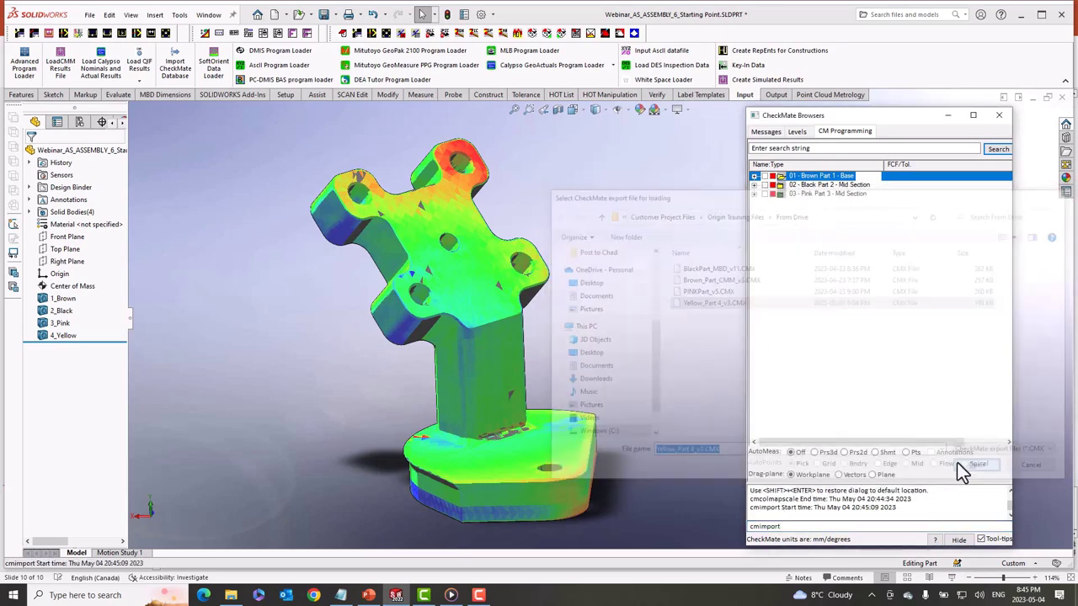
- Collapse Pink Part 3, expand 05 - Part 4 - Yellow, widen the Name column, then re-expand Pink Part 3
left_click(753, 194)
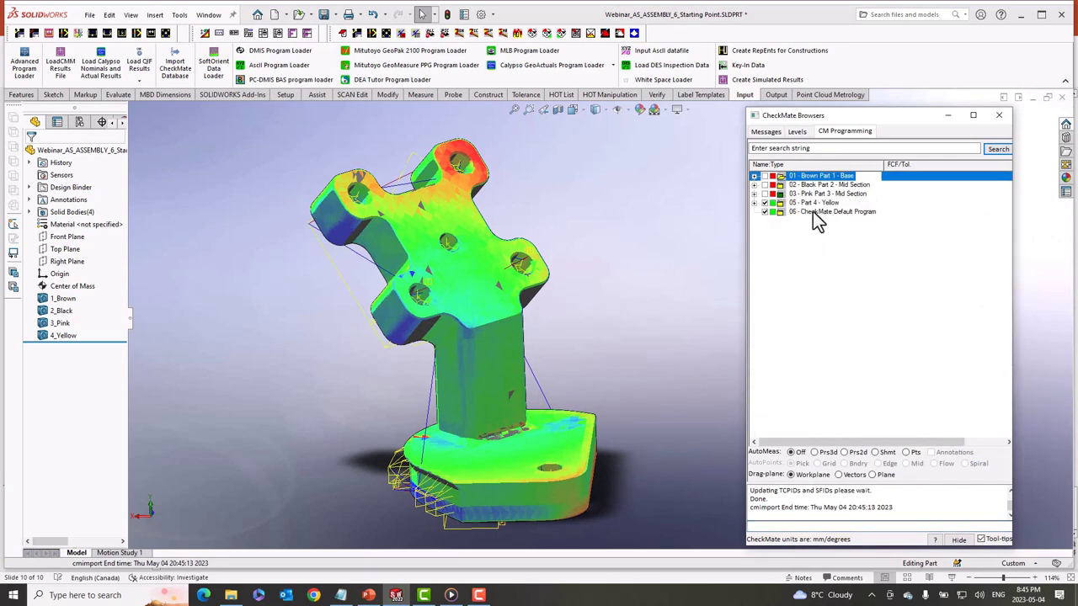
left_click(754, 204)
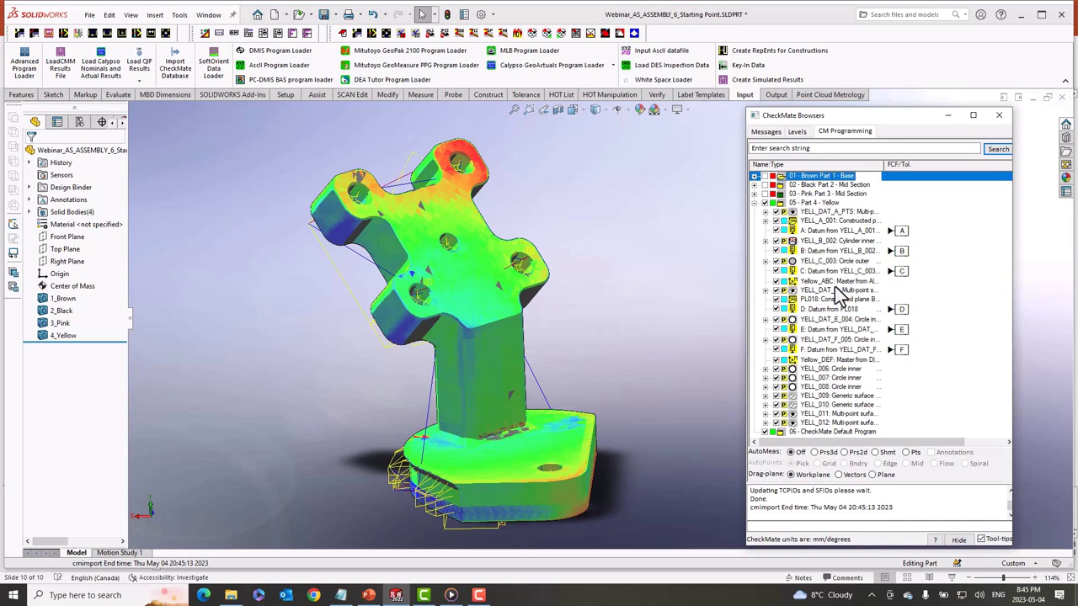
scroll(829, 342, "right", 1)
scroll(832, 349, "left", 1)
left_click_drag(884, 164, 916, 175)
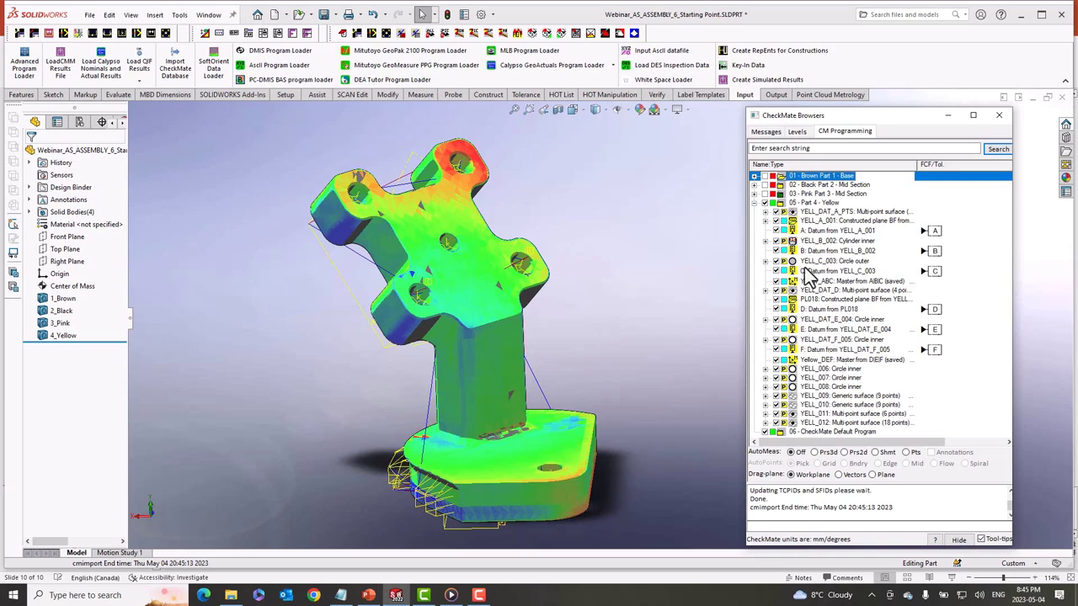
left_click(754, 193)
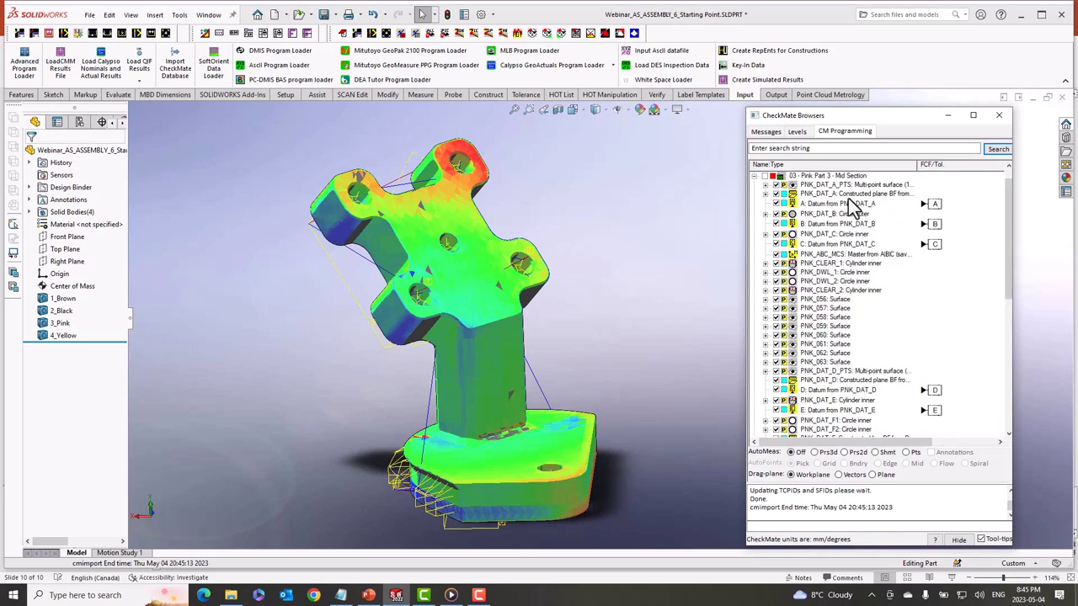
- Collapse the Pink Part 3 node and start Load CMM Results File, with COLMAP ALL offered
left_click(754, 176)
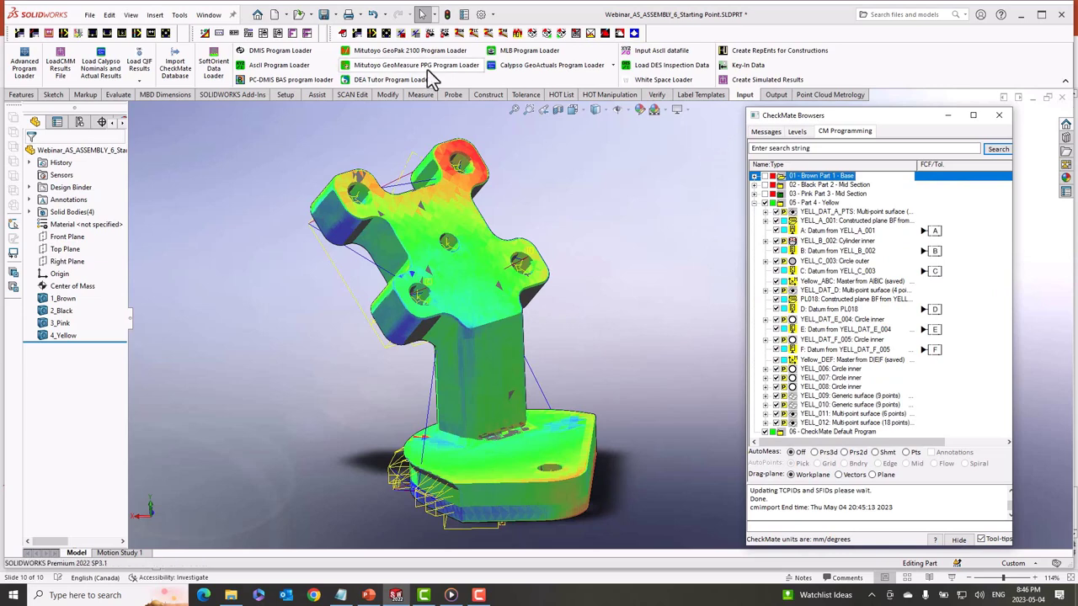
left_click(63, 69)
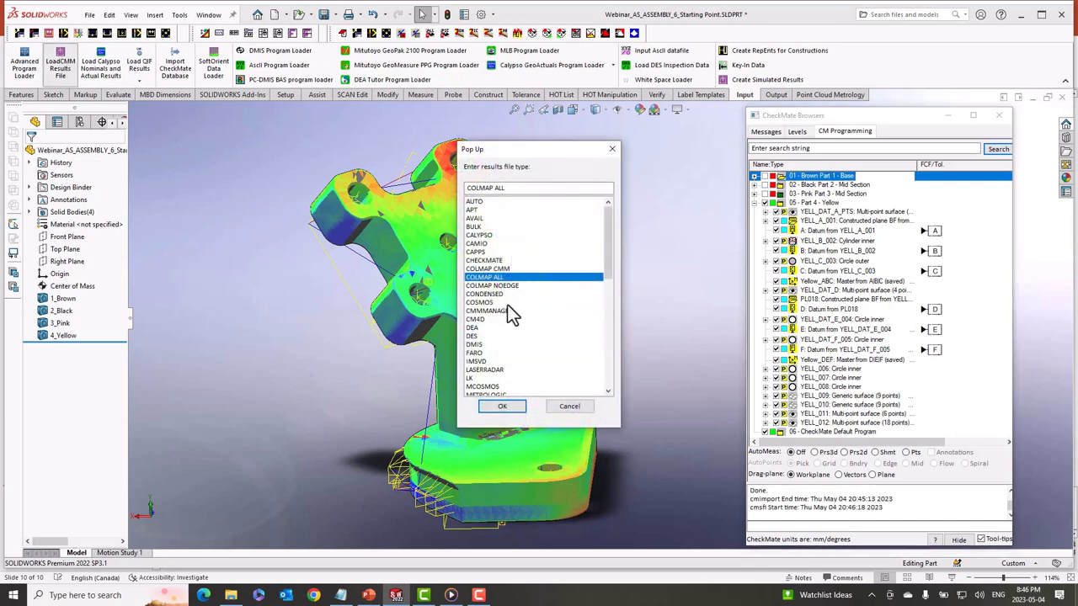
- Load the COLMAP ALL results into PART 4_YELLOW and widen the browser to show Rep-Ent point counts
left_click(507, 406)
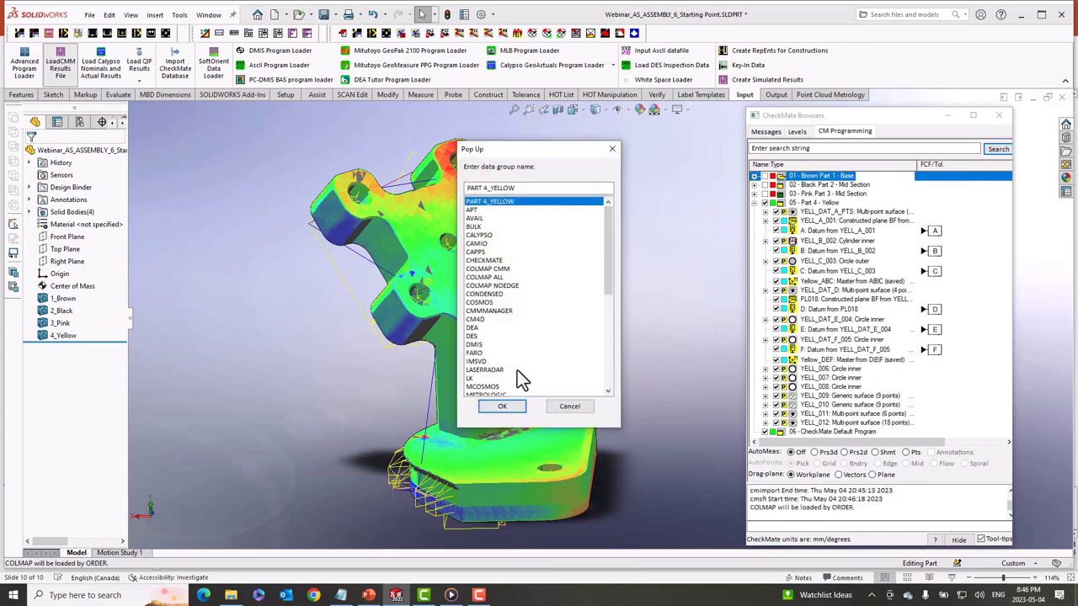
left_click(507, 407)
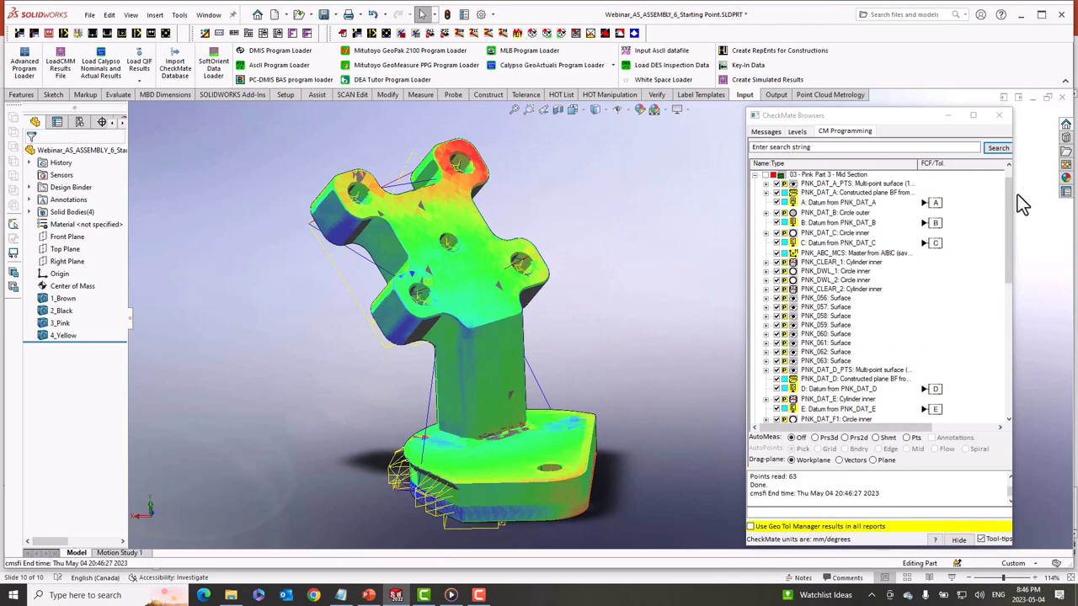
left_click_drag(1012, 202, 1068, 205)
left_click_drag(1054, 163, 975, 165)
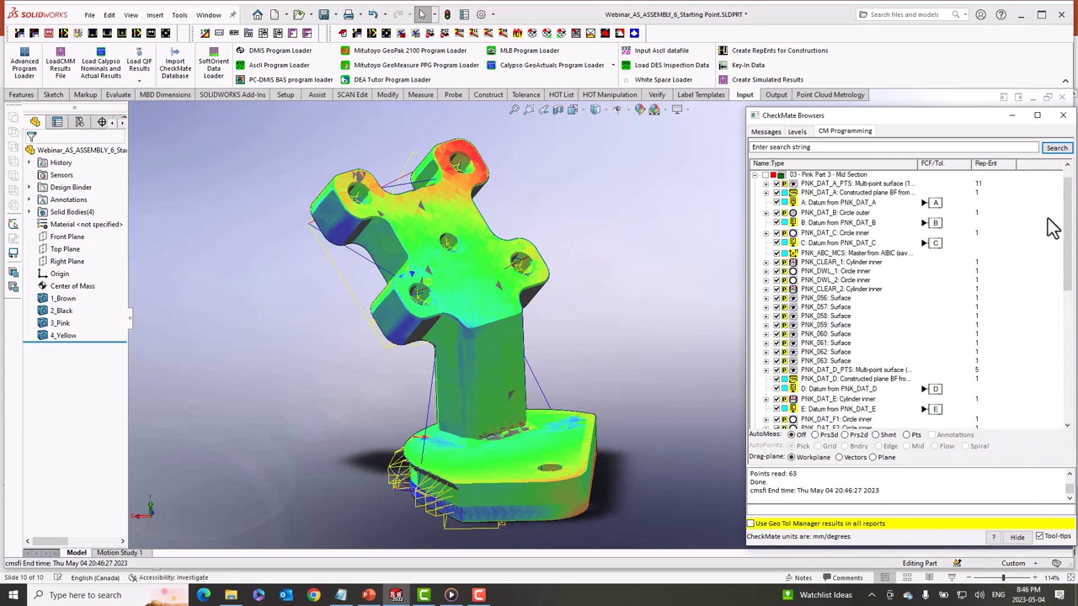
mouse_move(1066, 220)
left_mouse_down()
mouse_move(1066, 360)
mouse_move(1068, 211)
left_mouse_up()
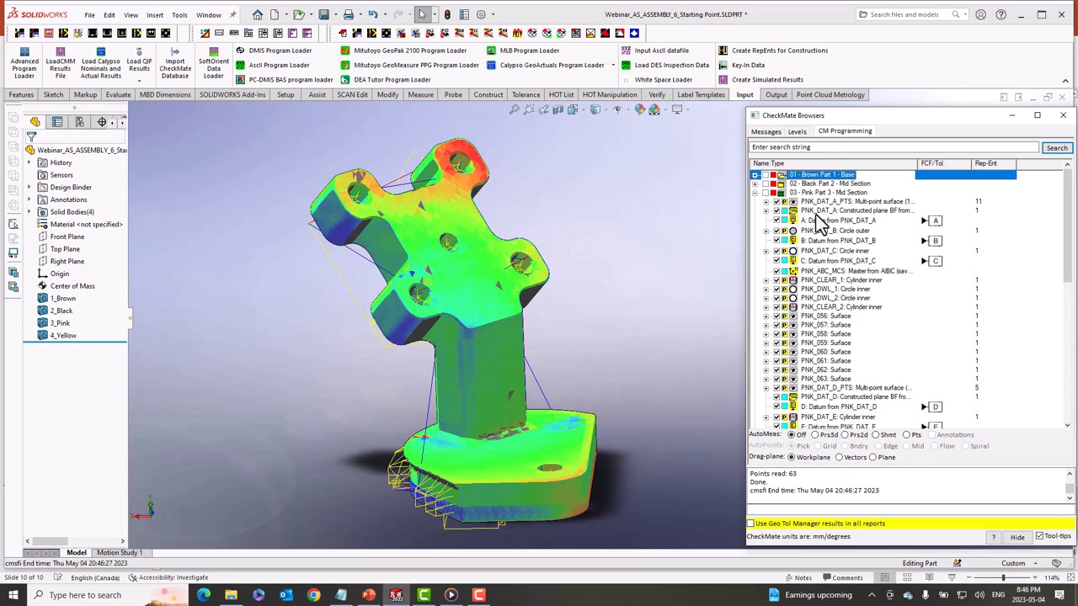
mouse_move(1066, 249)
left_mouse_down()
mouse_move(1060, 394)
mouse_move(1061, 236)
left_mouse_up()
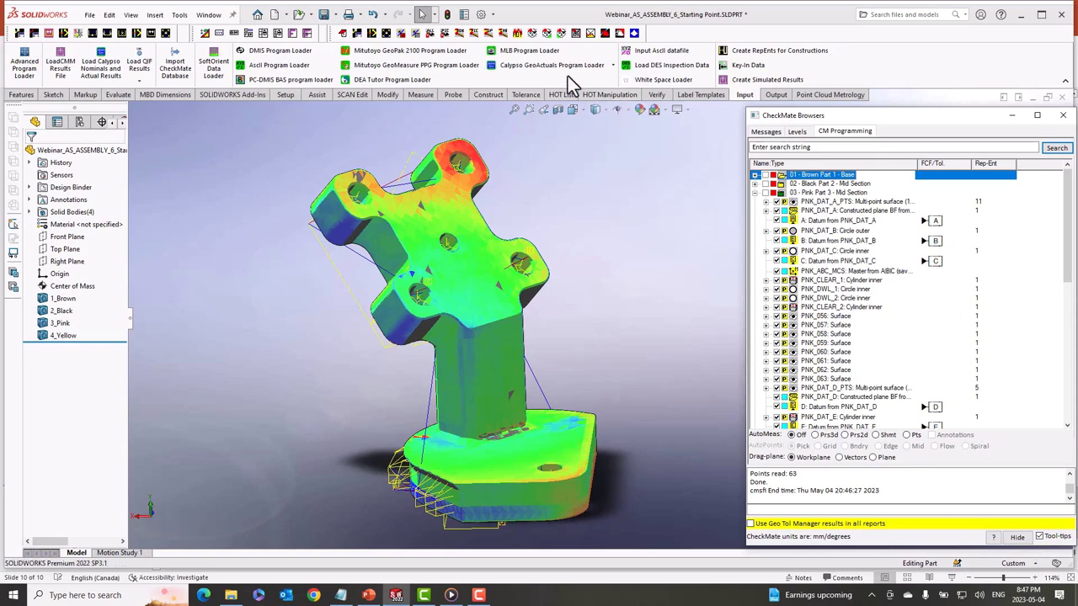
- Hide the YELL_DAT_D point group and open the CheckMate root cause deviation browser
left_click(547, 33)
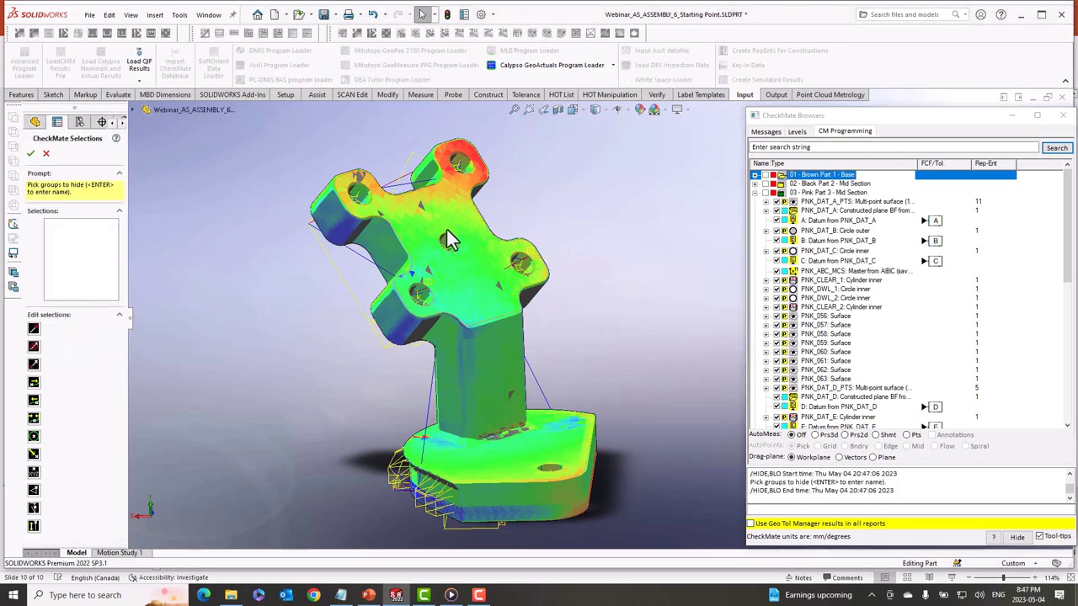
left_click(352, 294)
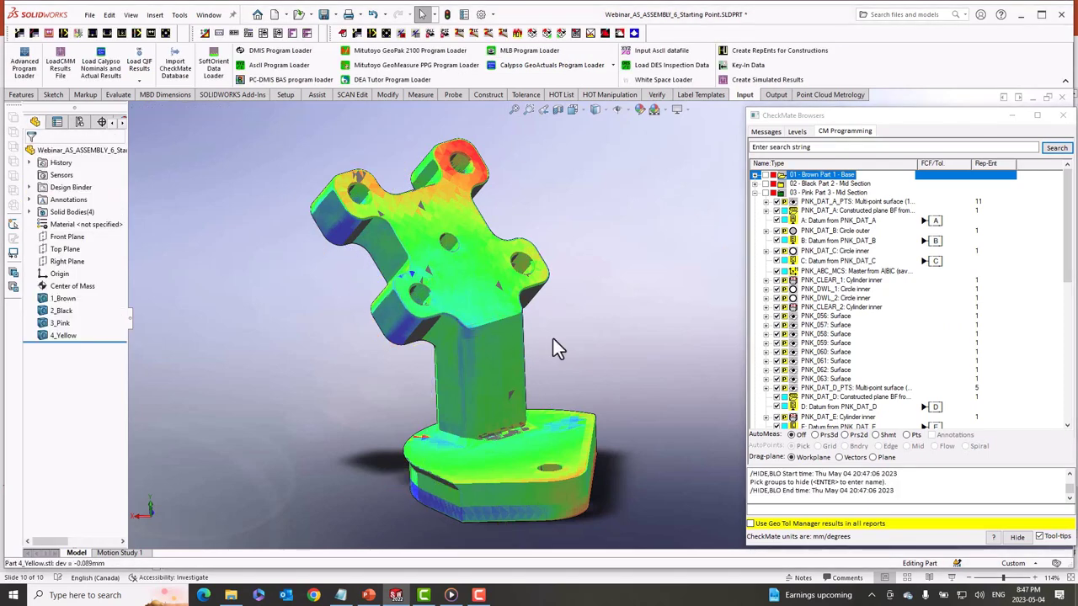
middle_click_drag(554, 341, 581, 347)
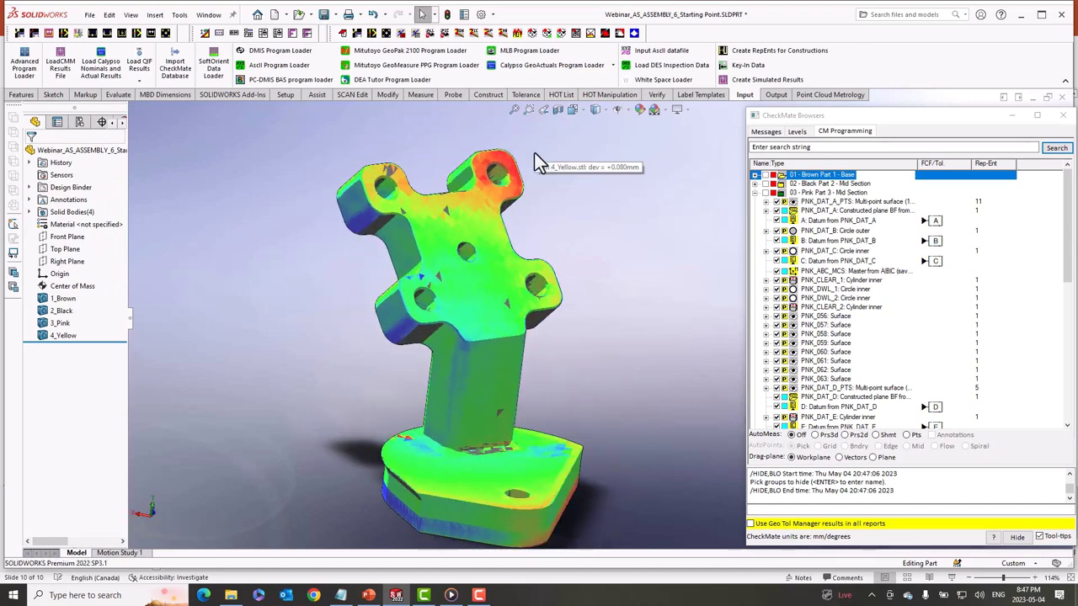
left_click(248, 35)
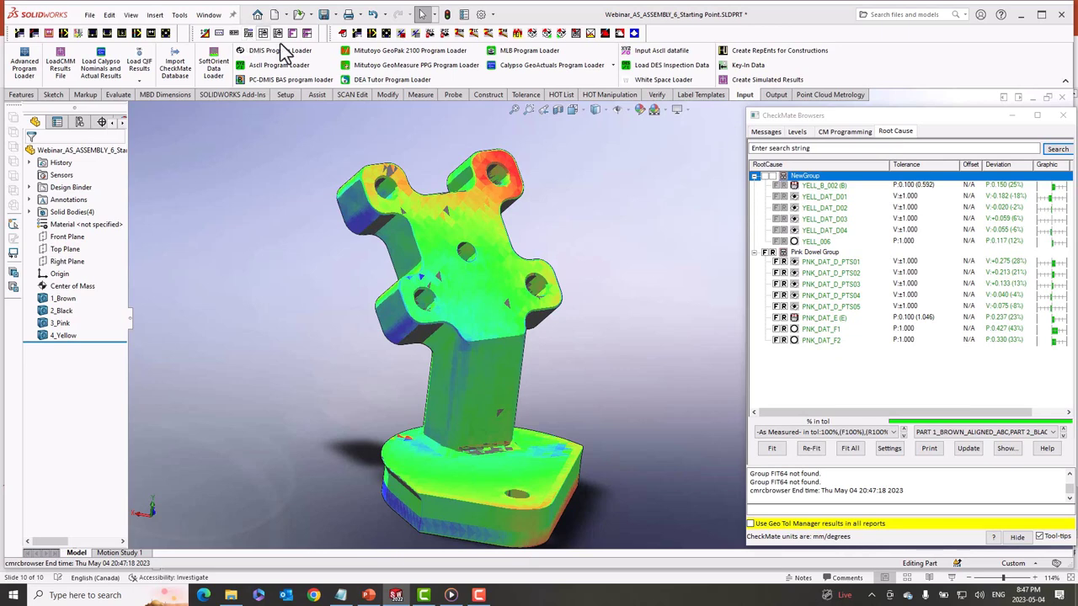
- Remove both the Pink Dowel Group and NewGroup from the Root Cause tab
left_click(804, 252)
right_click(803, 253)
left_click(856, 203)
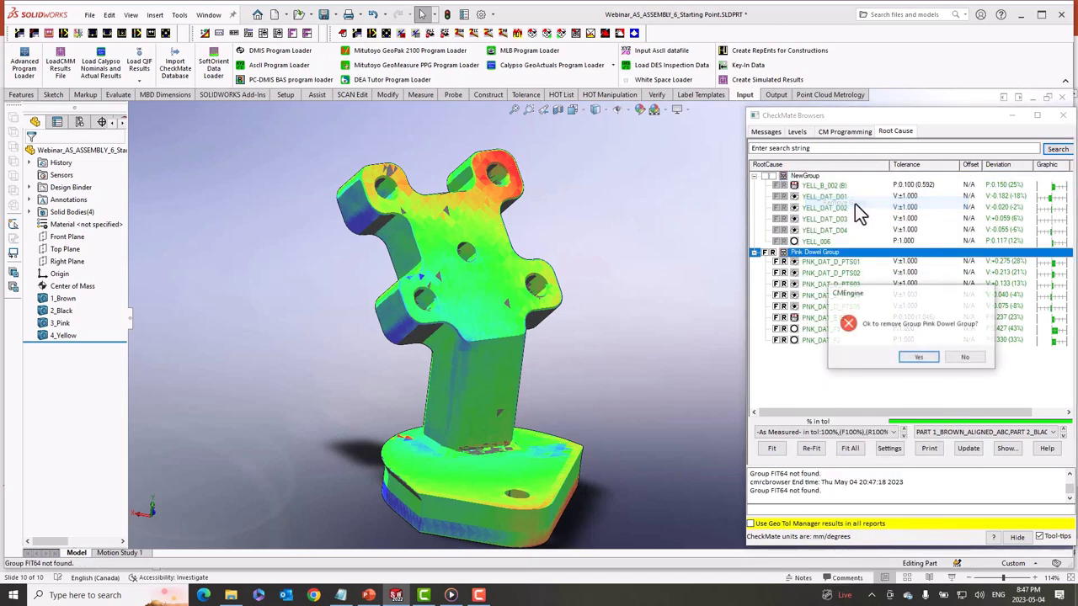
left_click(916, 360)
left_click(802, 178)
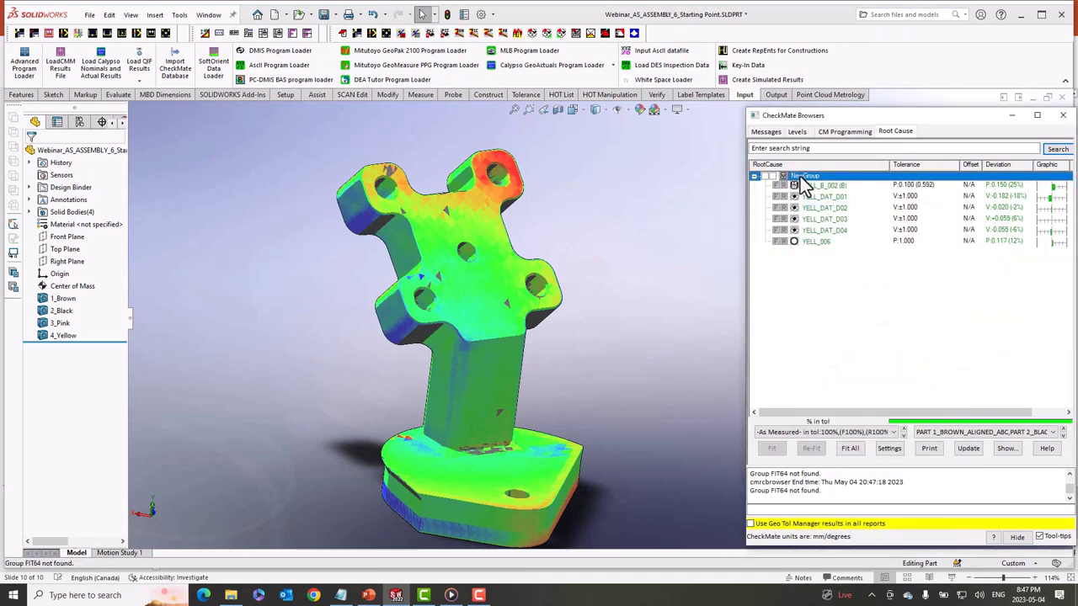
right_click(802, 179)
left_click(825, 199)
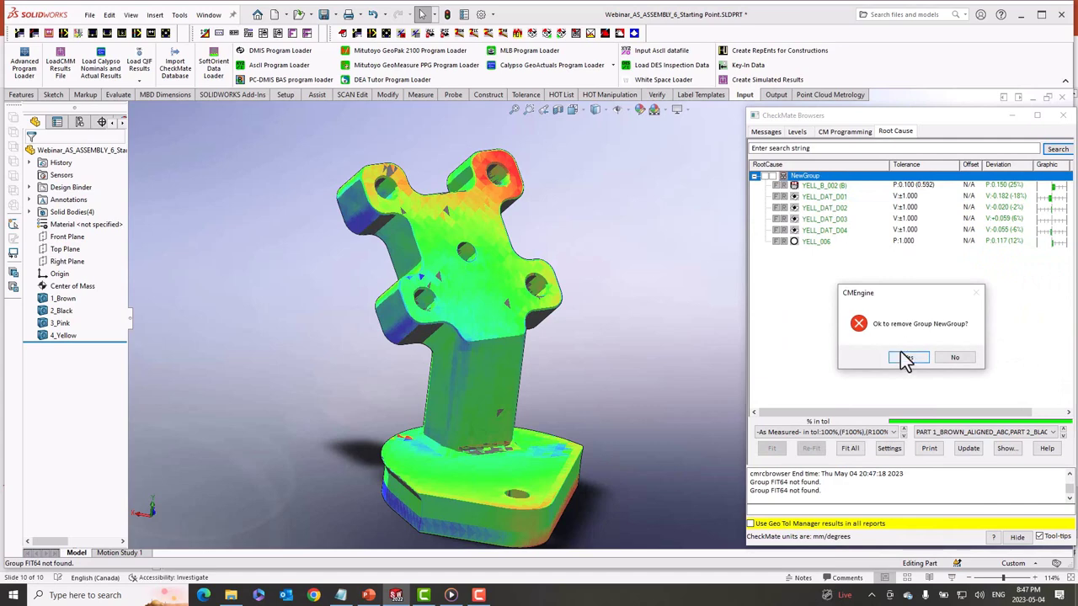
left_click(901, 355)
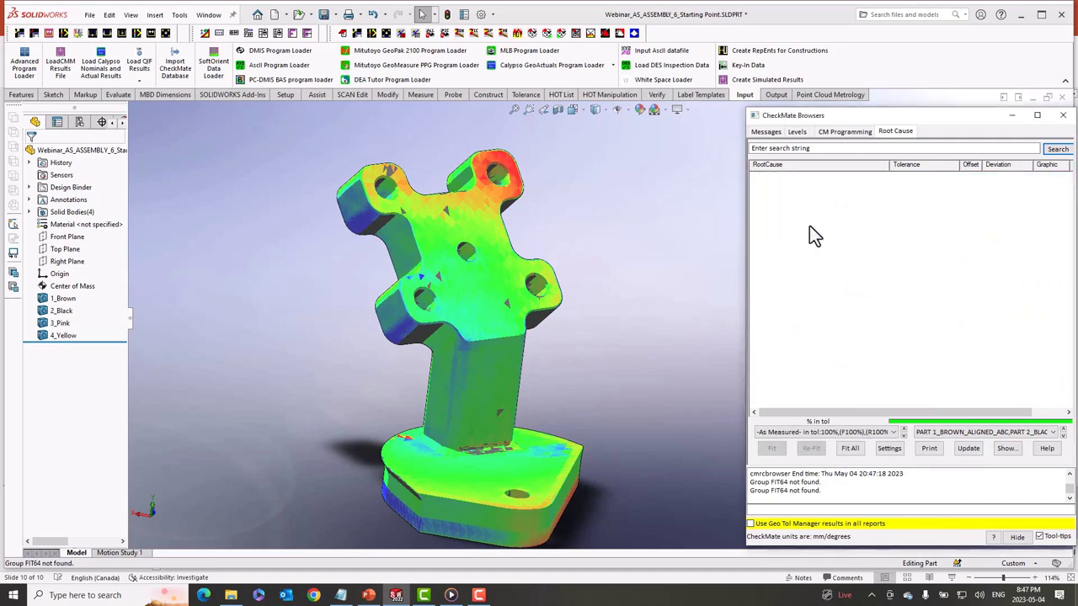
middle_click_drag(558, 325, 577, 373)
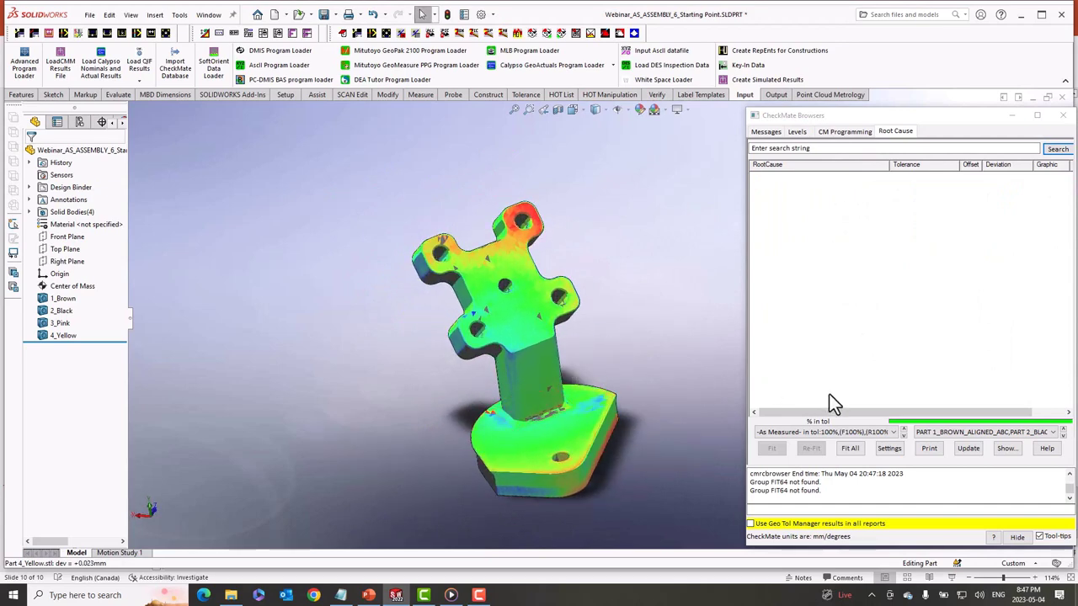
- Open the CheckMate feature list and enlarge it to show more features
left_click(1007, 448)
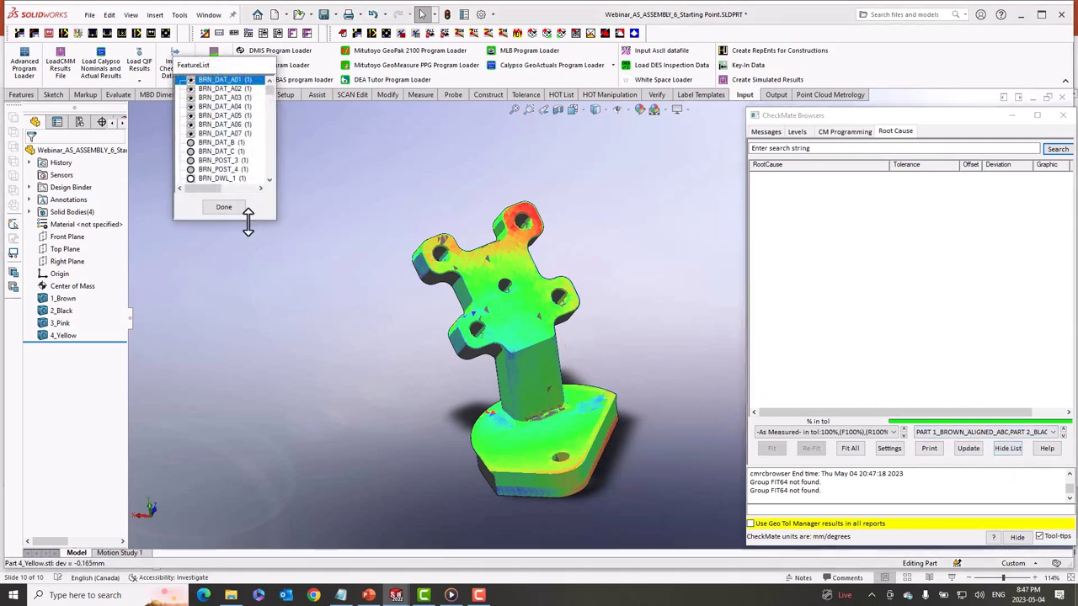
left_click_drag(249, 220, 251, 432)
left_click_drag(204, 71, 275, 77)
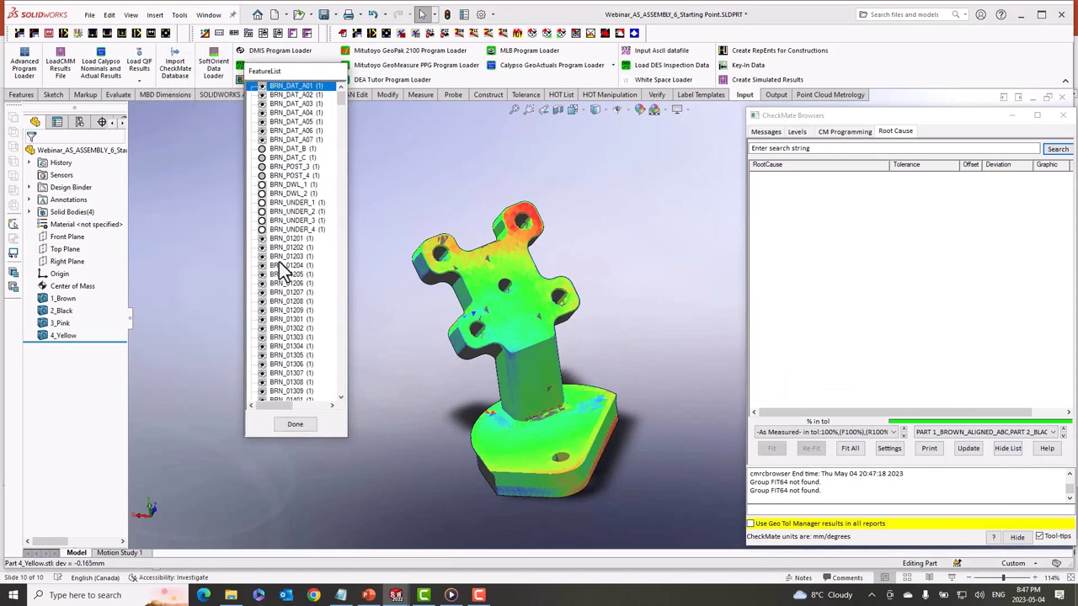
left_click_drag(345, 128, 341, 373)
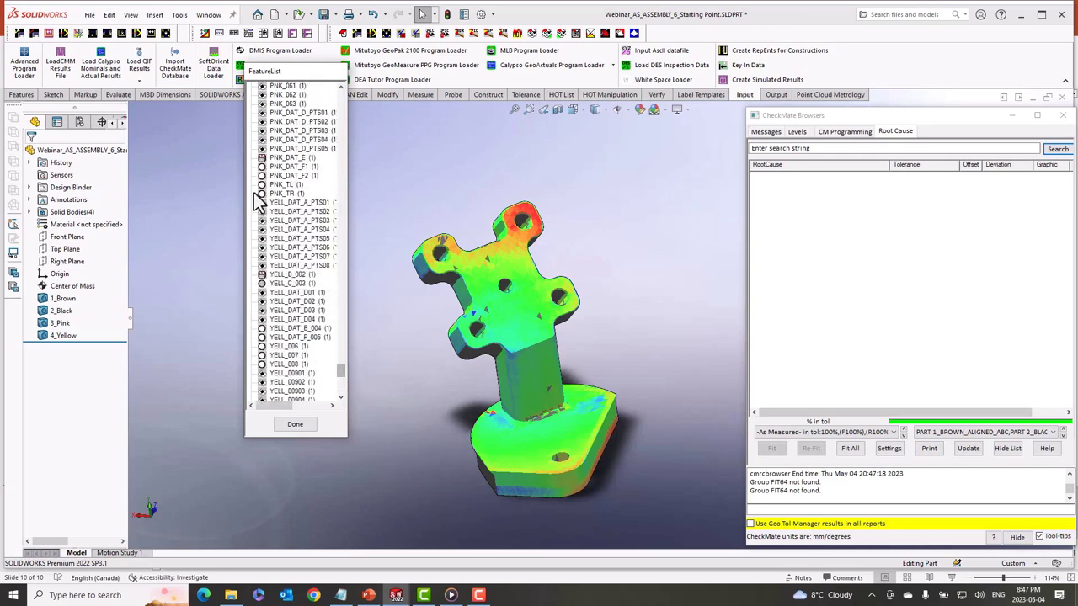
- Group YELL_DAT_A_PTS01 through YELL_C_003 into a root-cause group named Yellow Datums
left_click(285, 203)
left_click(286, 283, "shift")
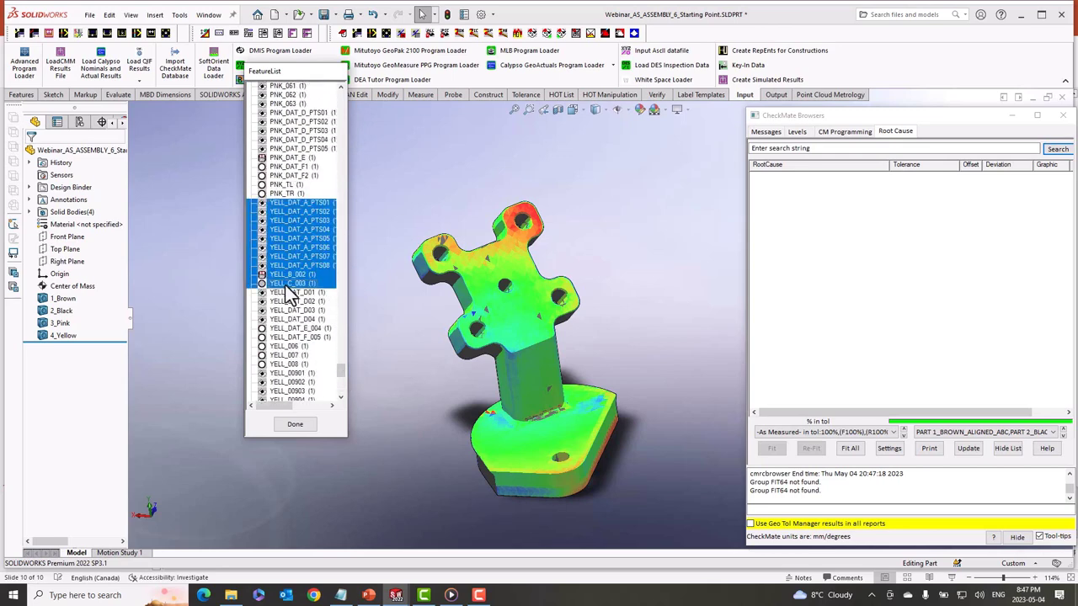
left_click_drag(284, 286, 772, 312)
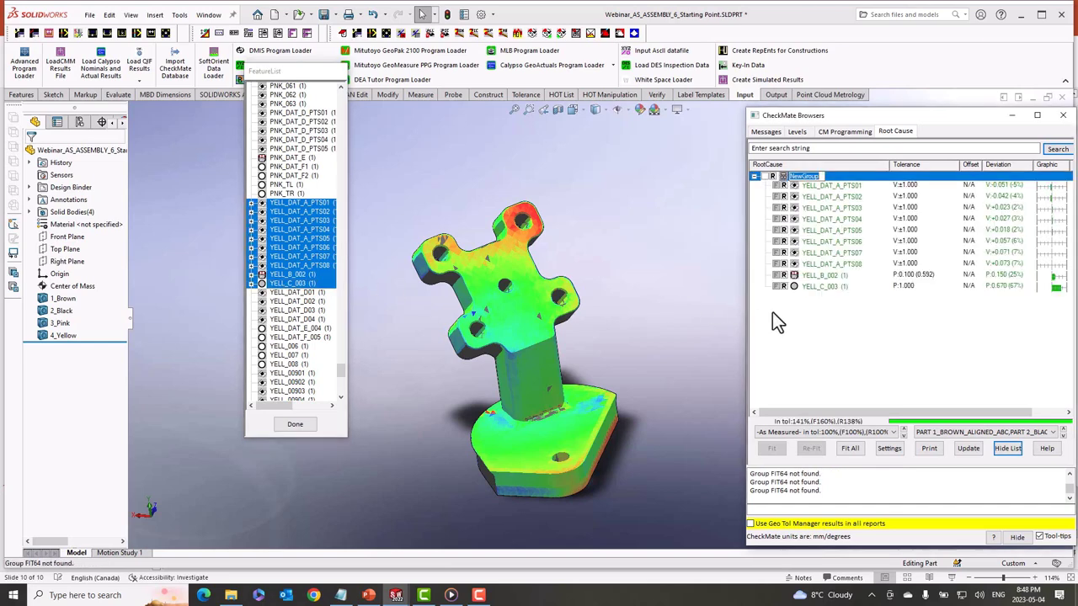
left_click(296, 424)
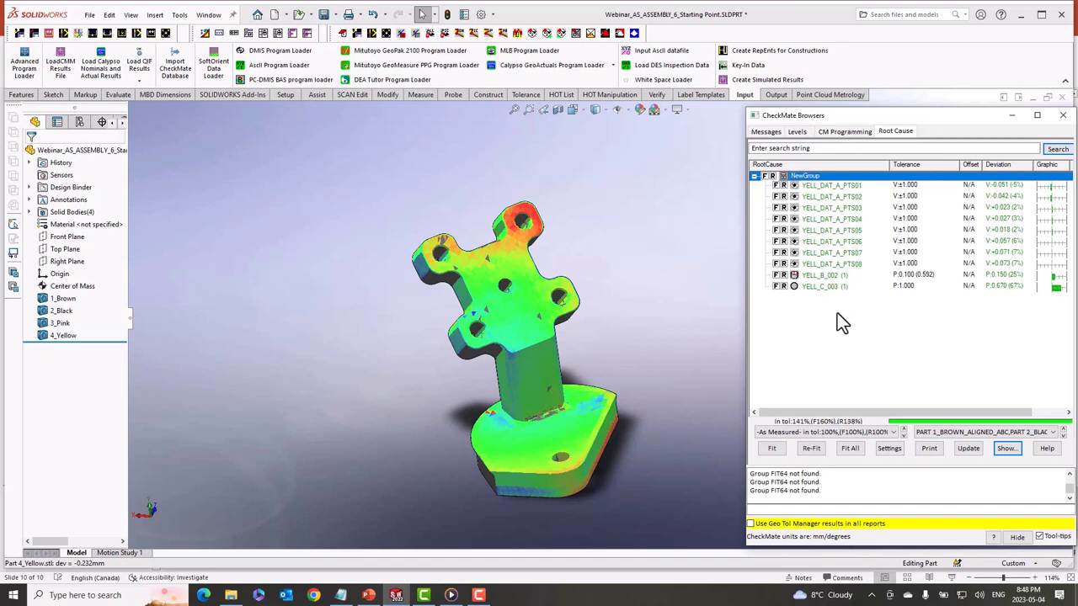
left_click(804, 177)
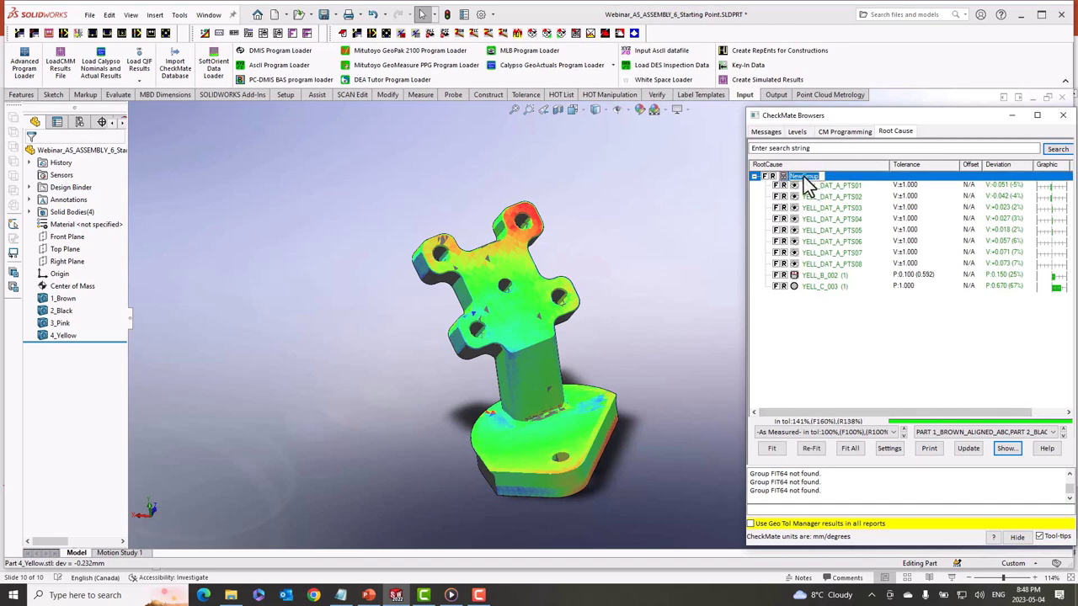
type("Yellow Datums")
key("Return")
- Fit the part to the Yellow Datums group, naming the results group Yellow
left_click(776, 447)
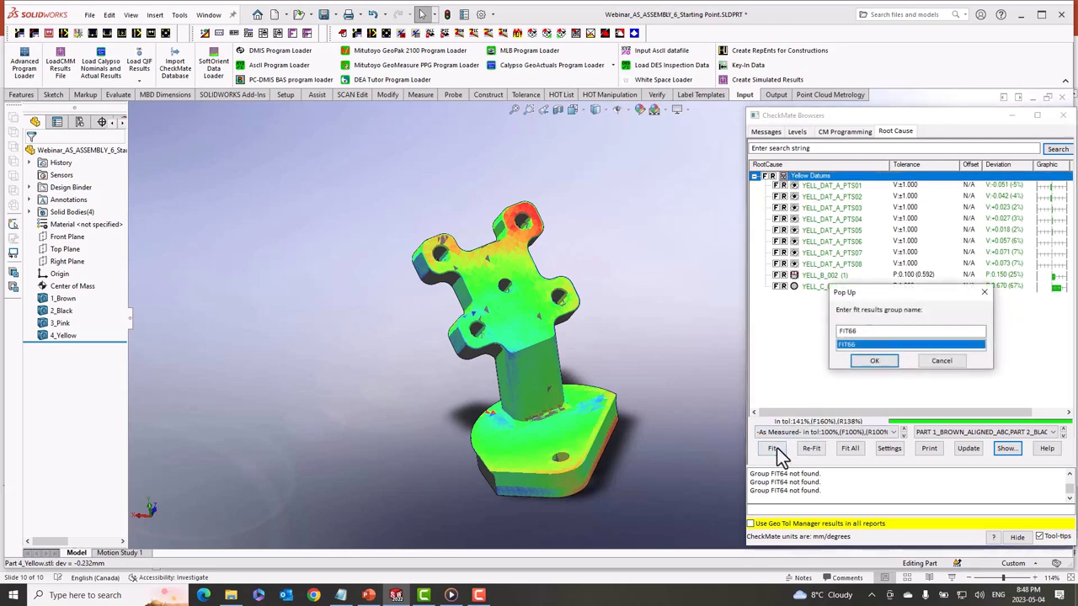
double_click(827, 331)
type("Yellow ABC")
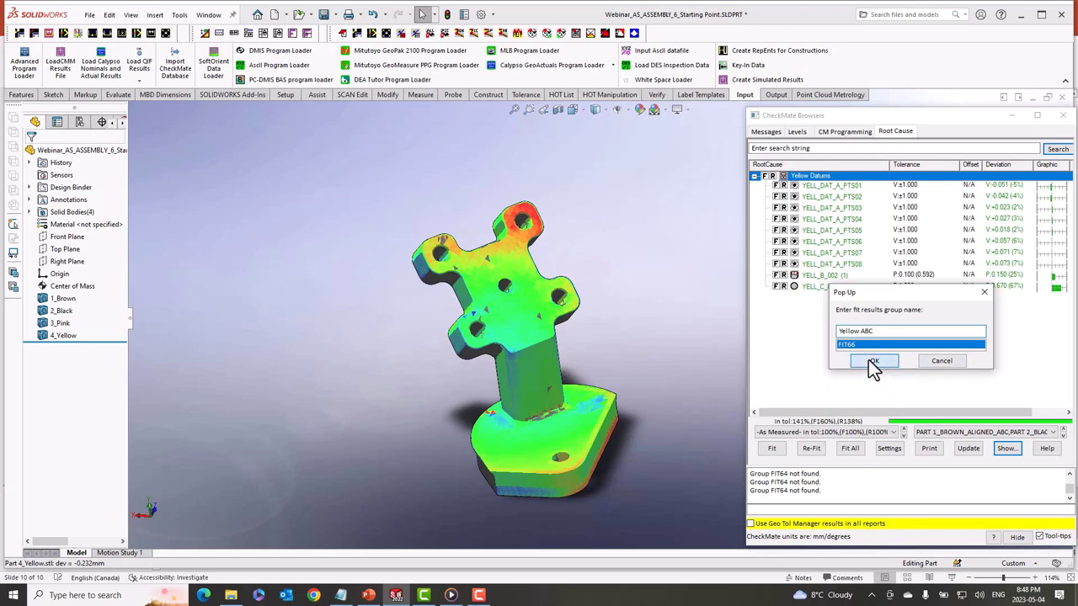
left_click(872, 360)
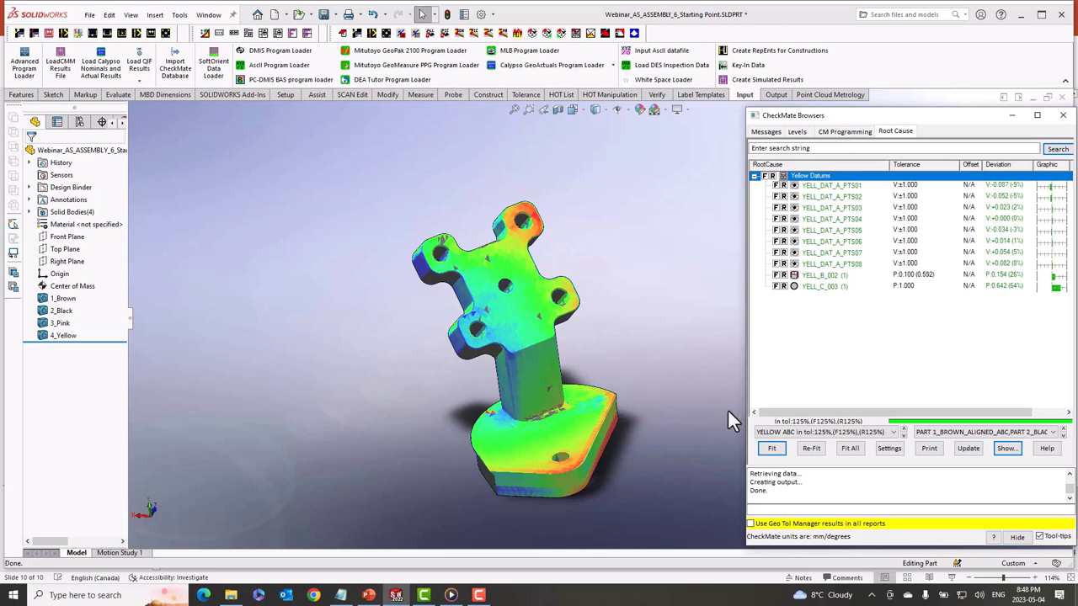
middle_click_drag(669, 400, 626, 295)
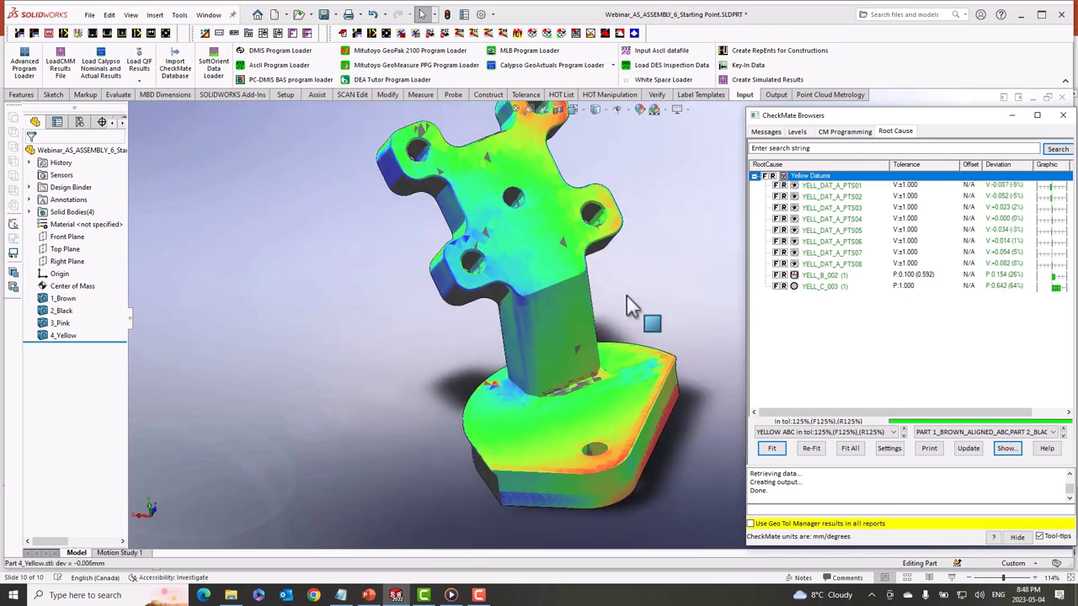
- Compare the As Measured and YELLOW ABC alignments, ending on YELLOW ABC
left_click(802, 432)
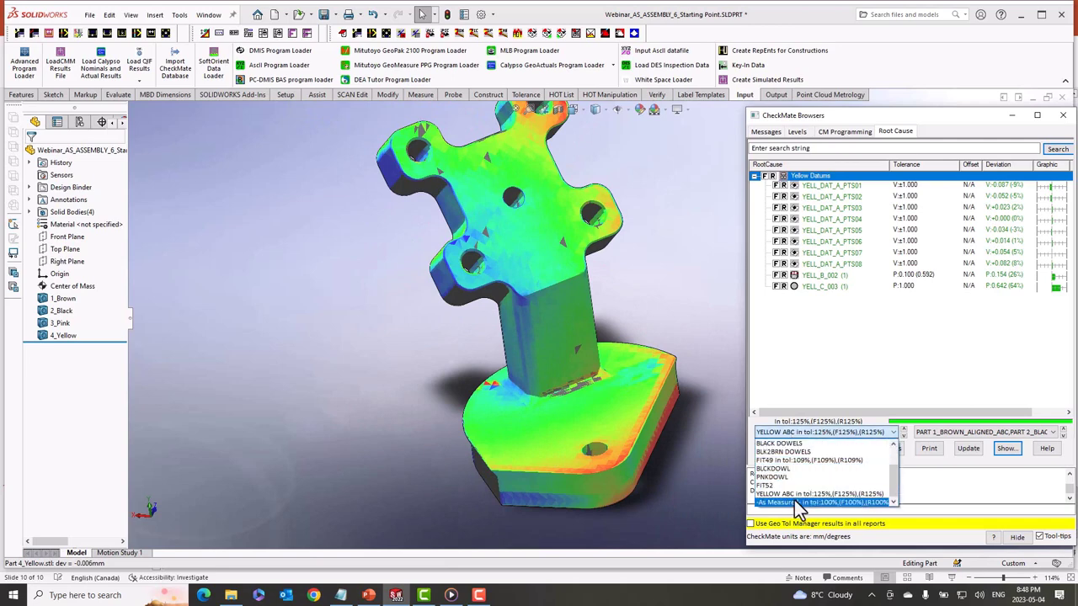
left_click(794, 503)
left_click(821, 432)
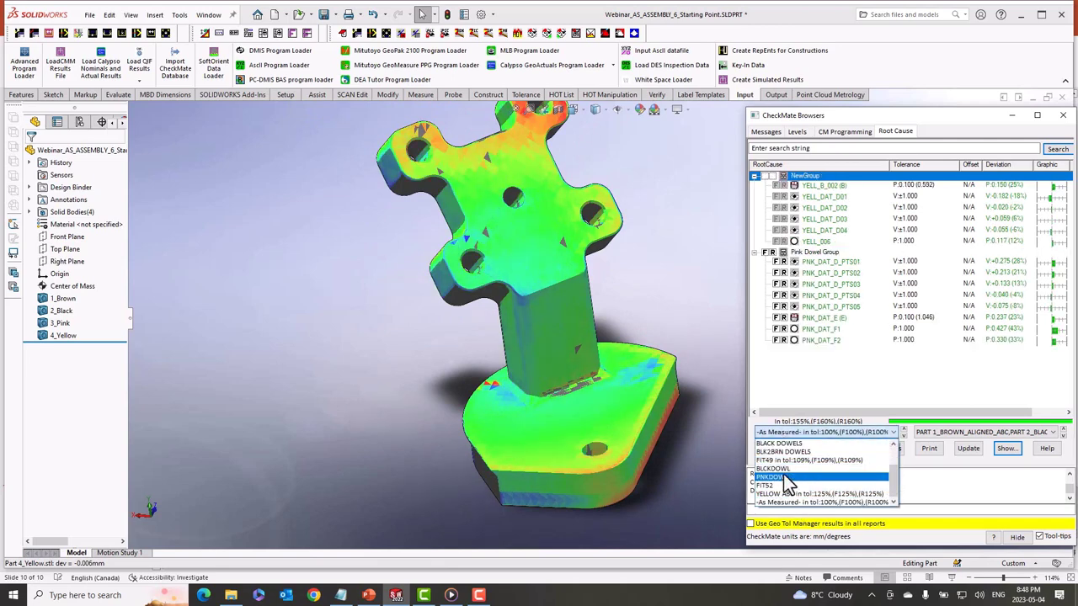
left_click(787, 493)
left_click(808, 432)
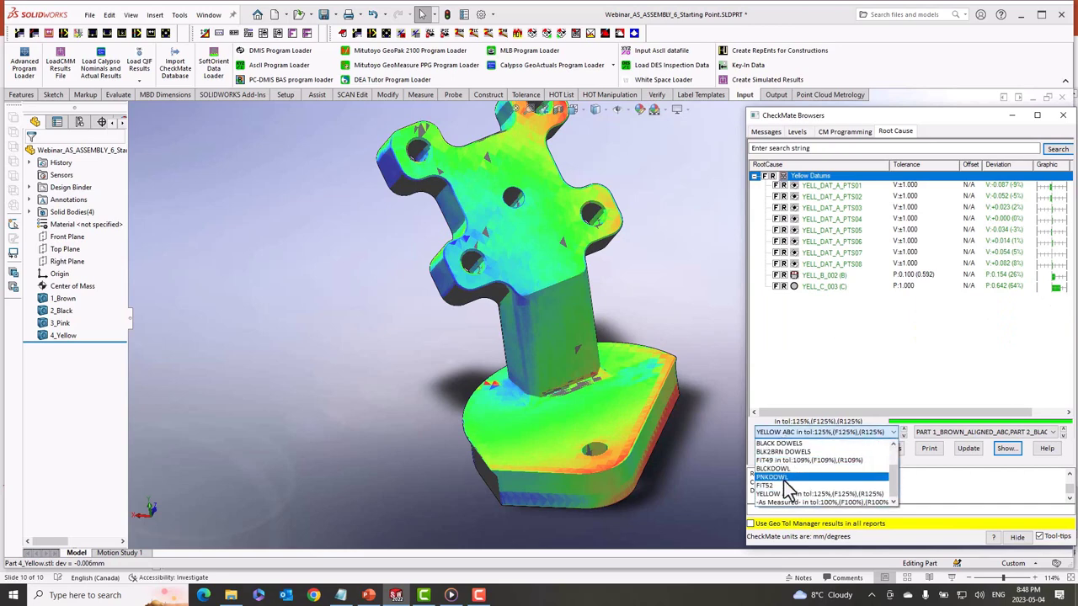
left_click(792, 503)
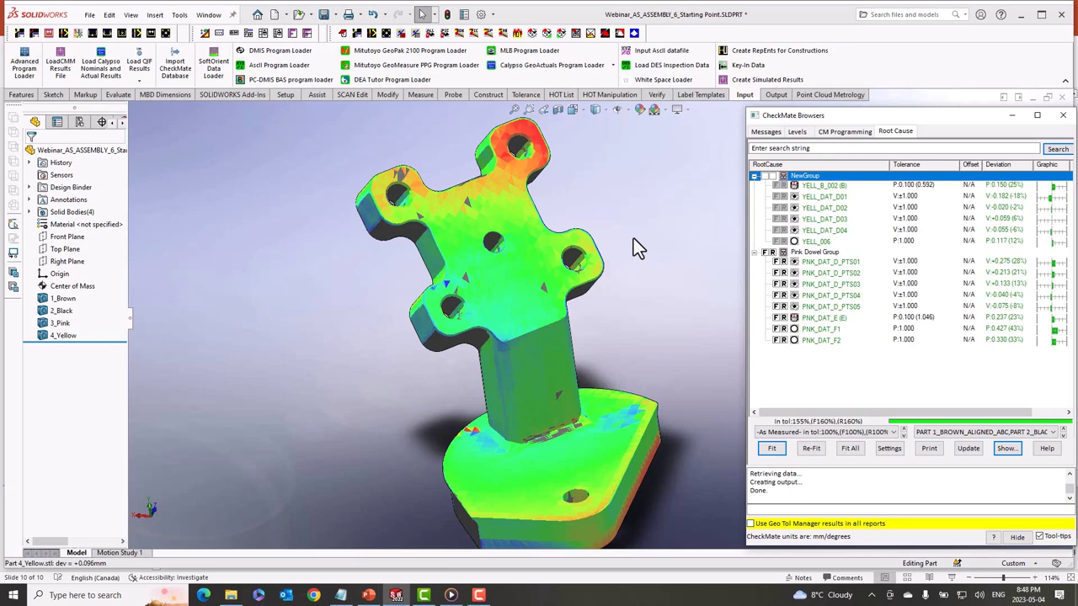
left_click(800, 437)
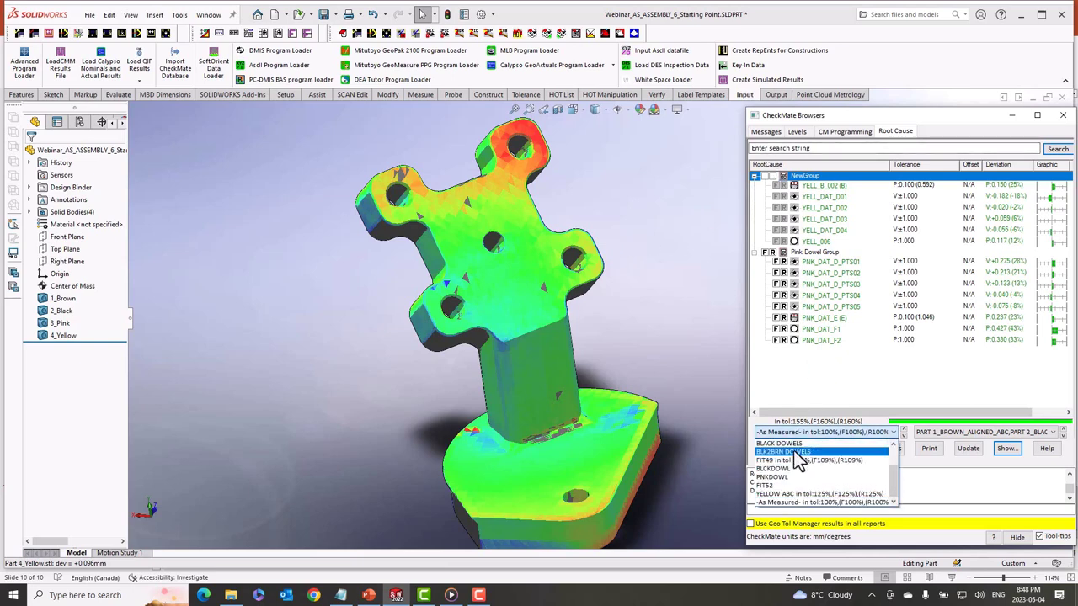
left_click(792, 494)
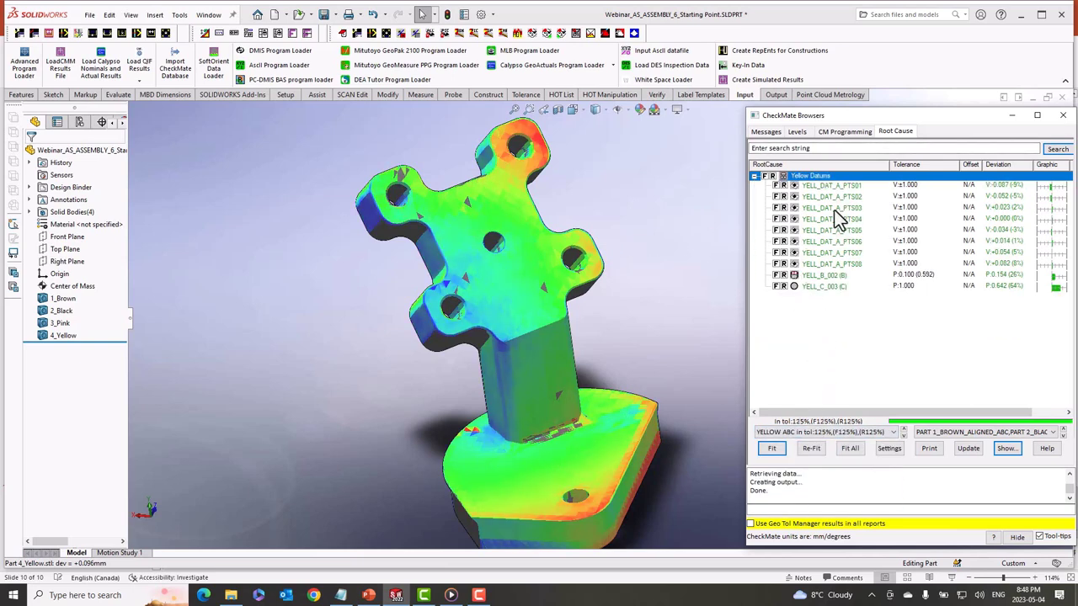
middle_click_drag(571, 306, 582, 356)
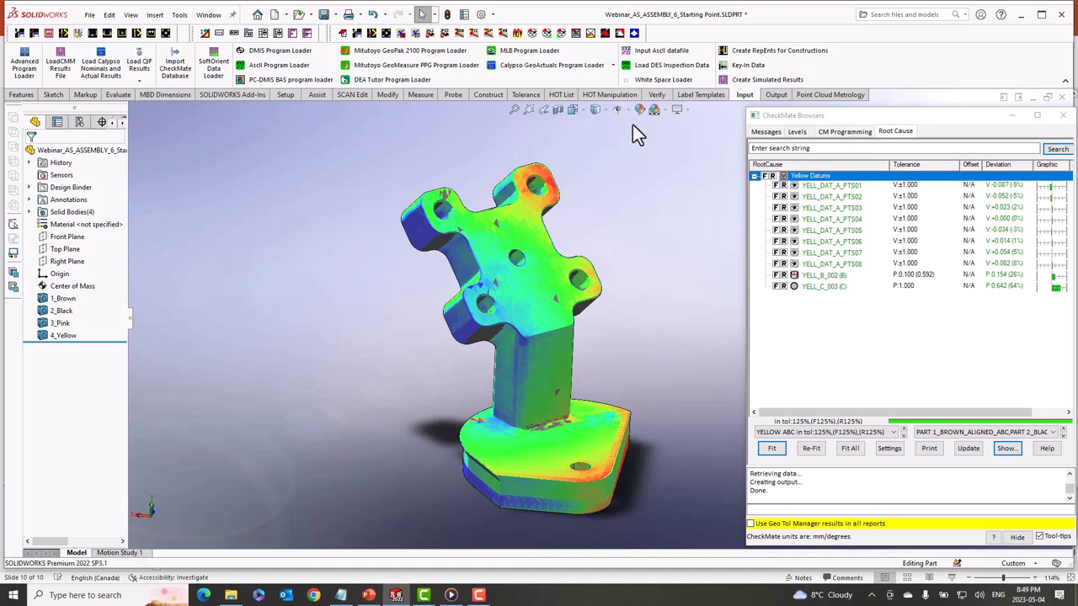
- Load Part 4_Yellow.stl as a polyface mesh from the Point Cloud Metrology tab
left_click(808, 95)
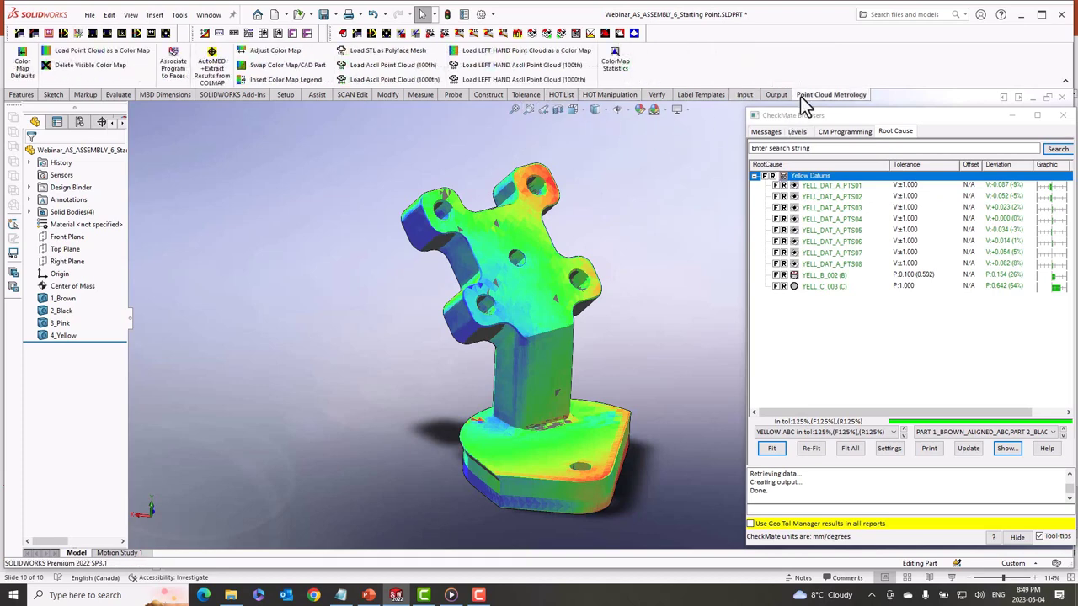
left_click(363, 56)
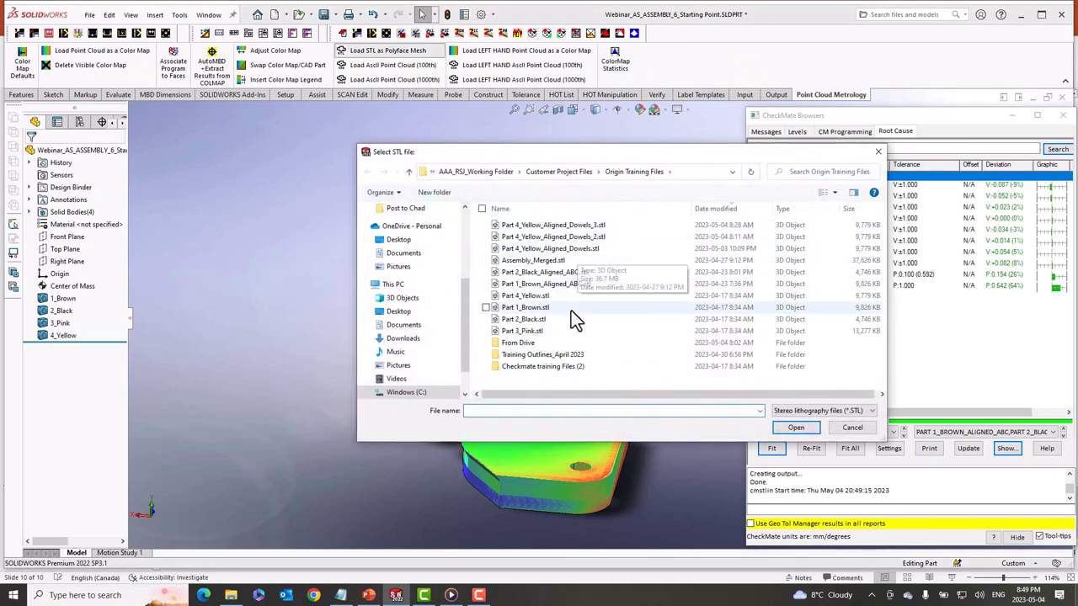
left_click(531, 299)
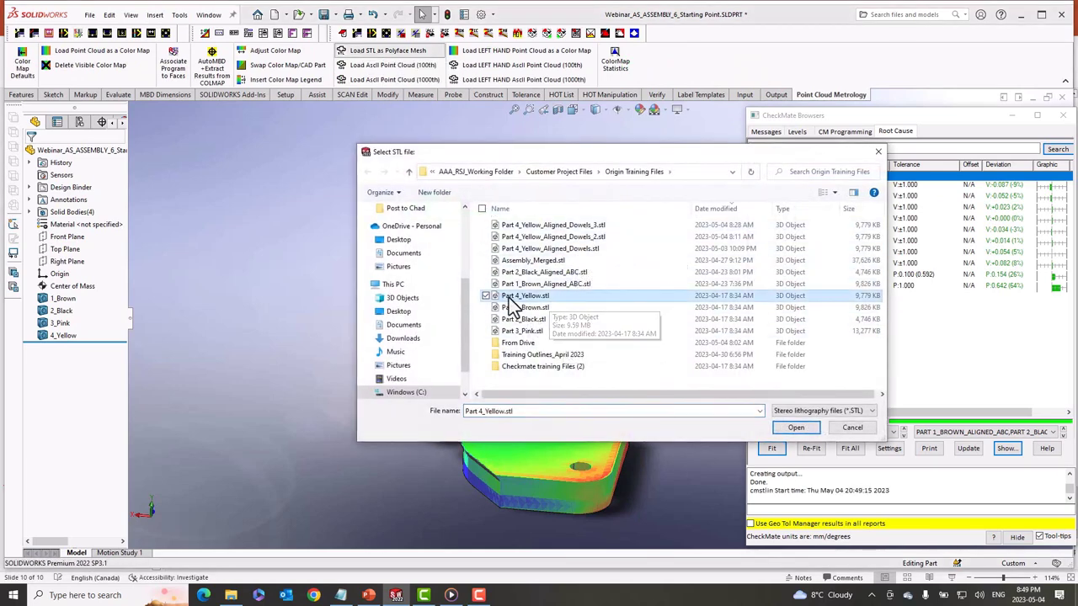
left_click(796, 428)
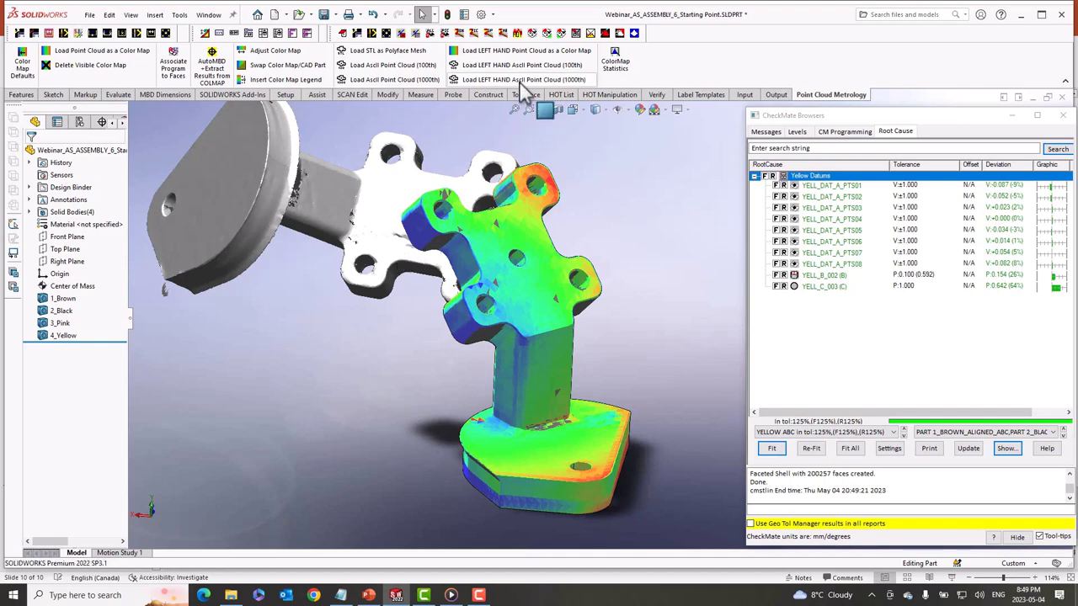
- Make the grey scan the hot group and apply a cmtrans transformation using colour-map offsets
left_click(492, 36)
left_click(375, 201)
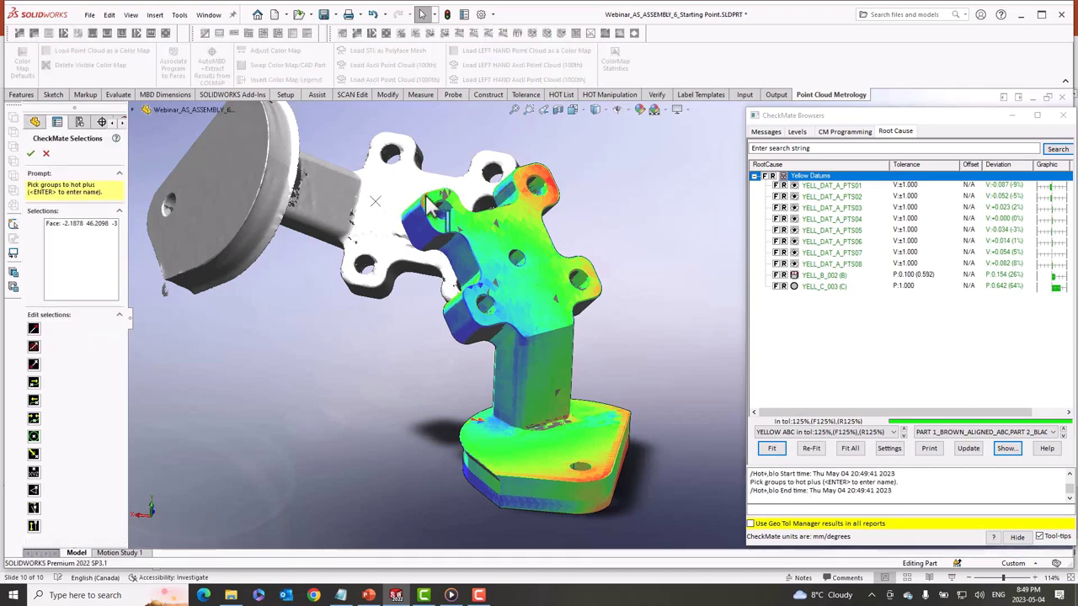
key("Return")
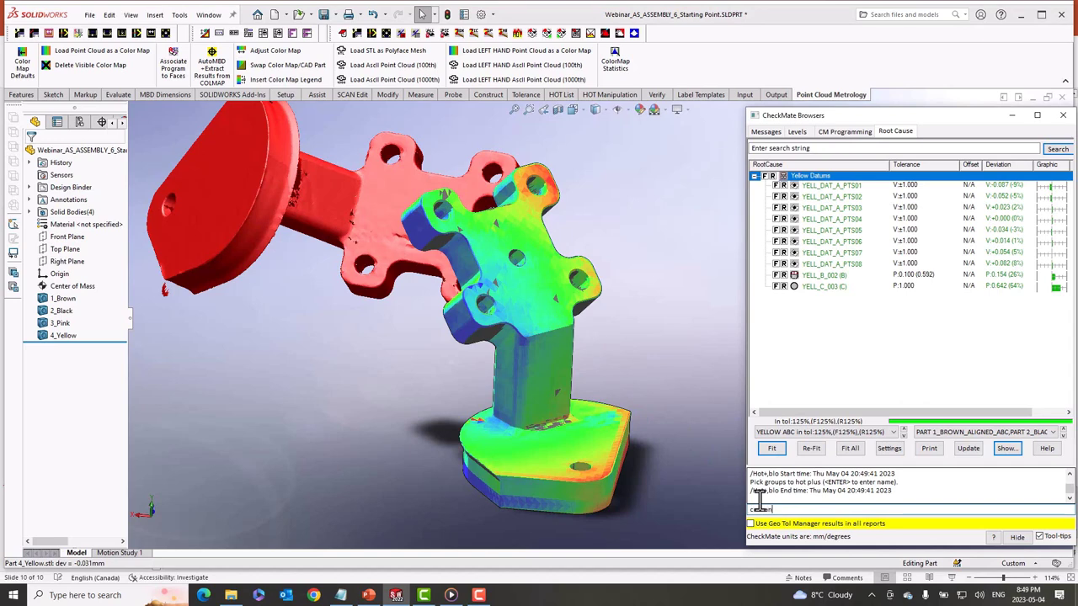
type("cmtrans")
key("Return")
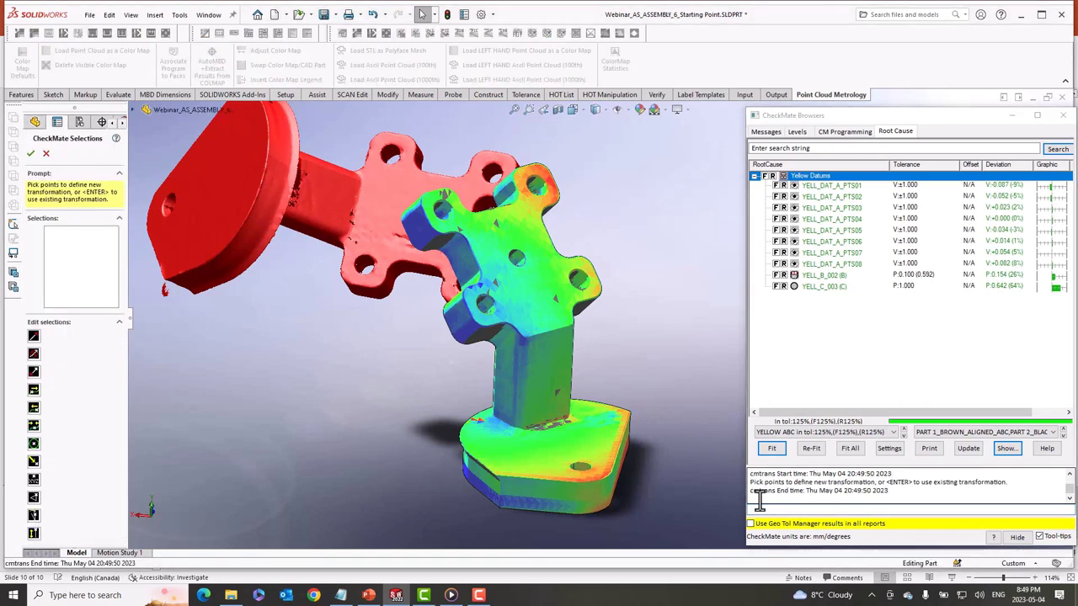
key("Return")
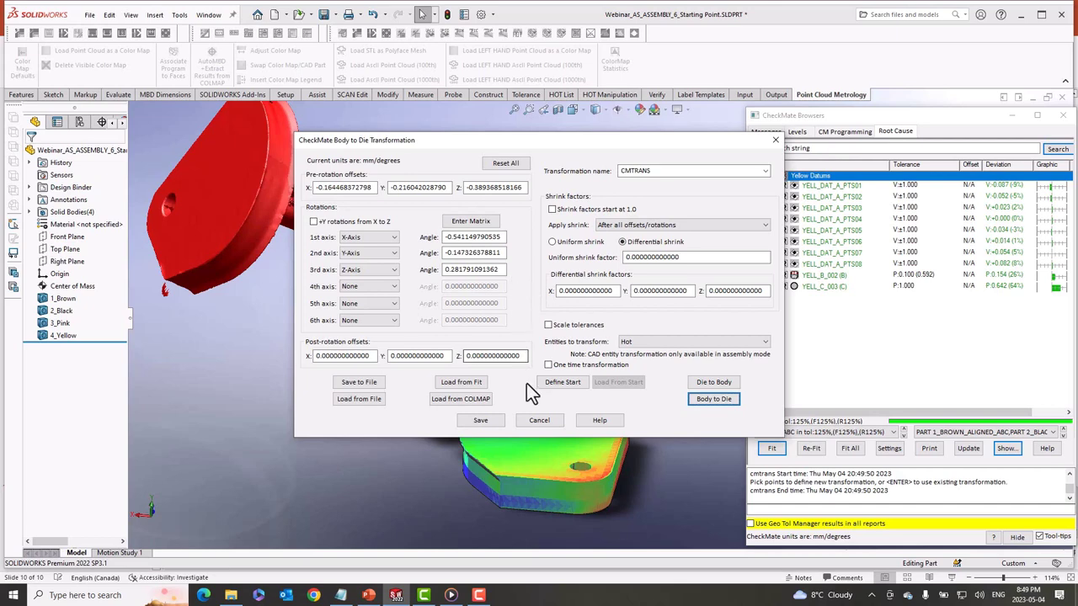
left_click(458, 399)
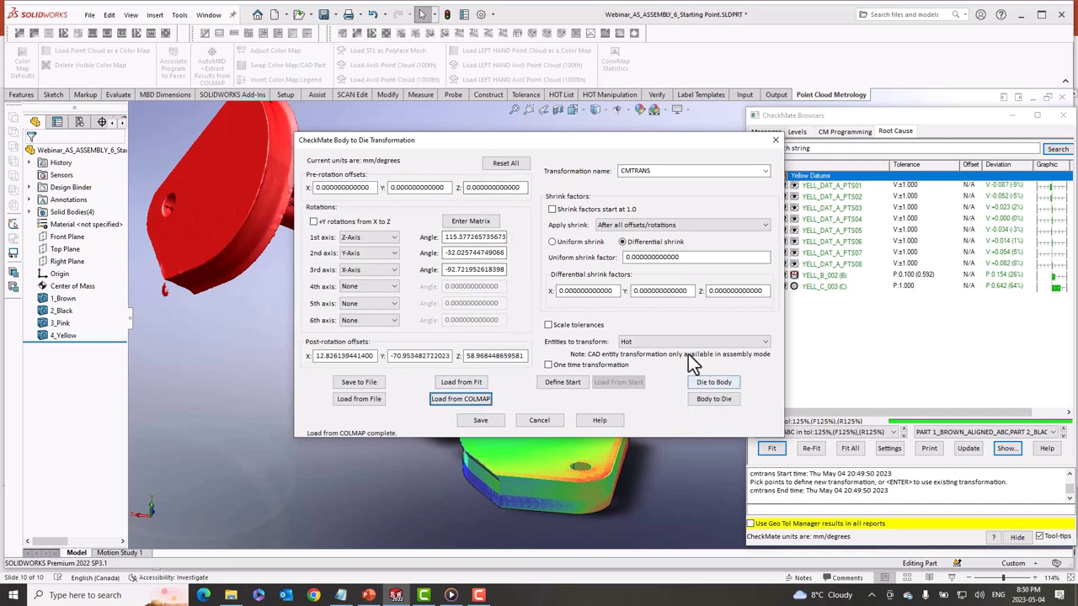
left_click(714, 384)
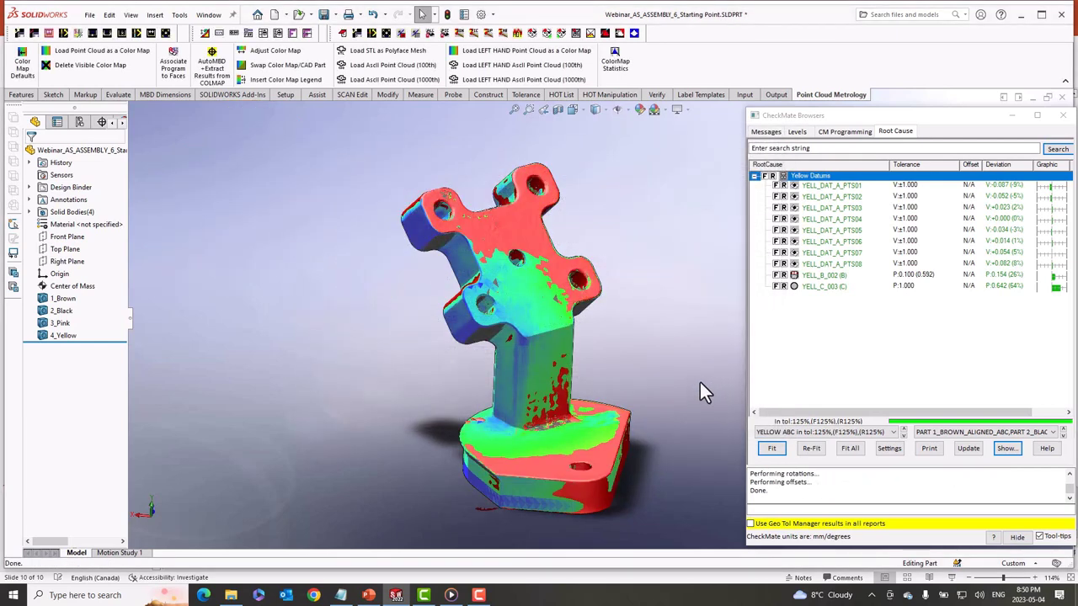
- Rerun cmtrans, load the YELLOW ABC fit, and apply Body to Die to the scan
left_click(769, 490)
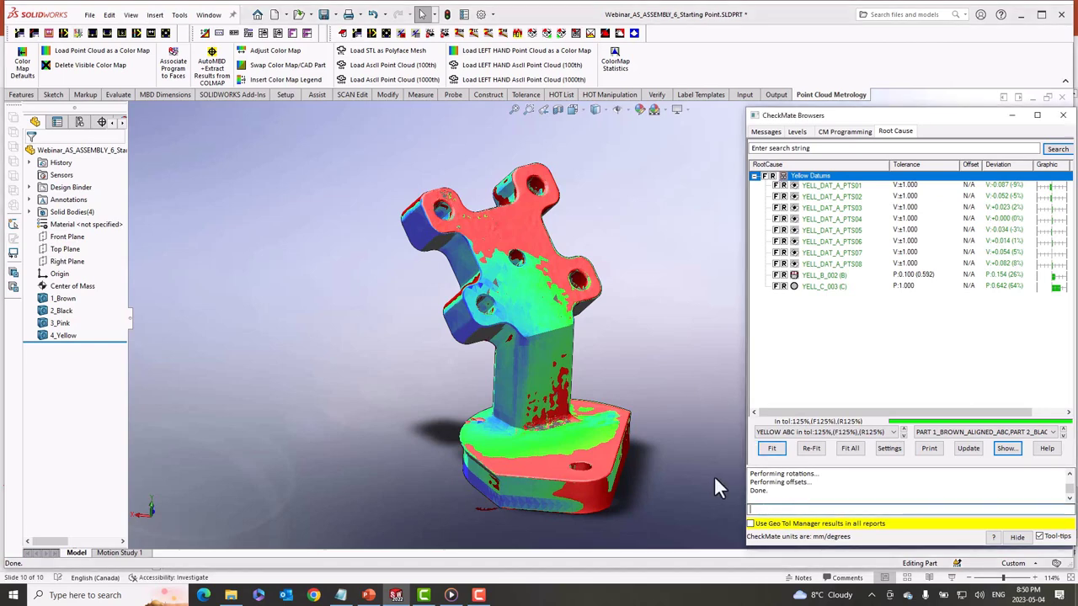
type("cmtrans")
key("Return")
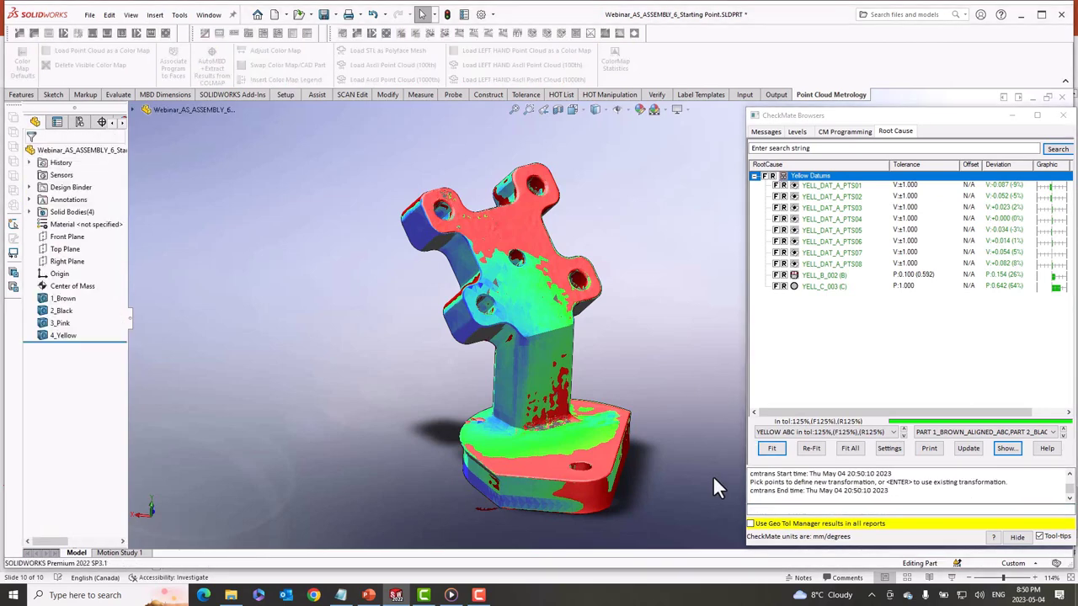
left_click(471, 383)
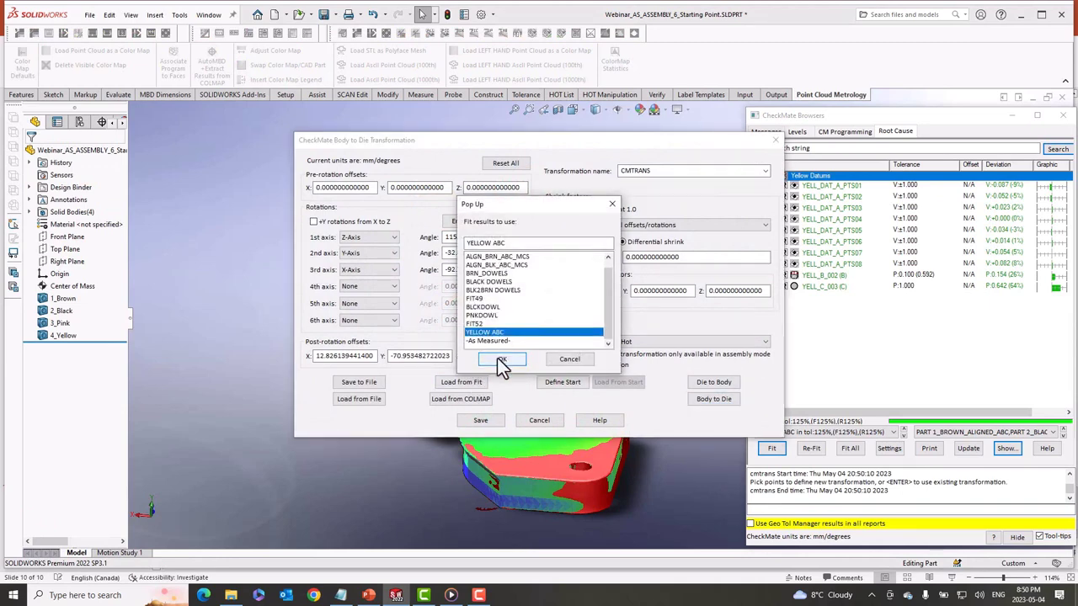
left_click(499, 359)
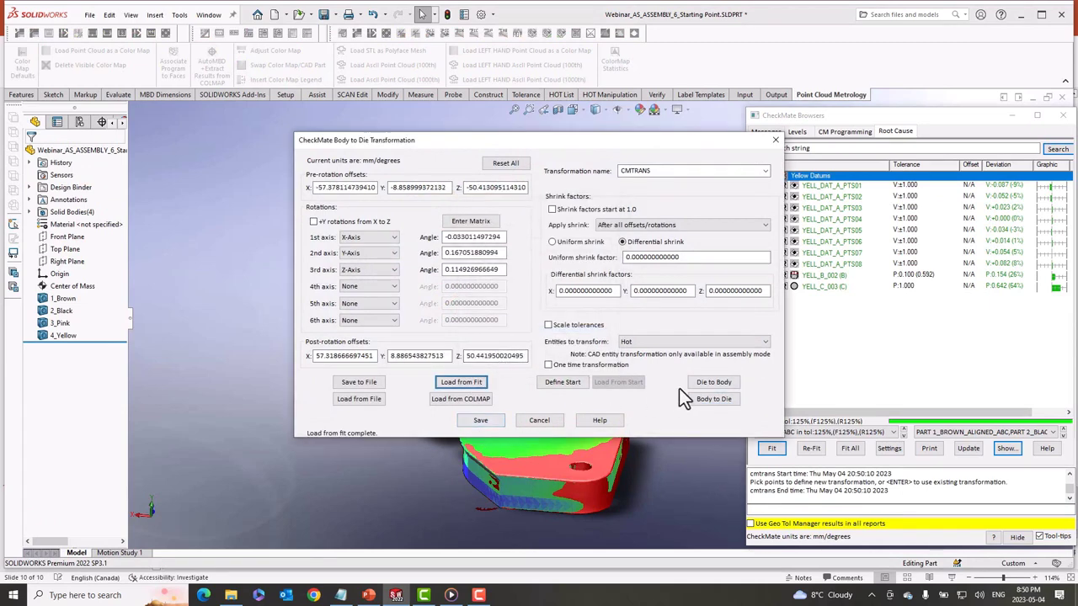
left_click(712, 398)
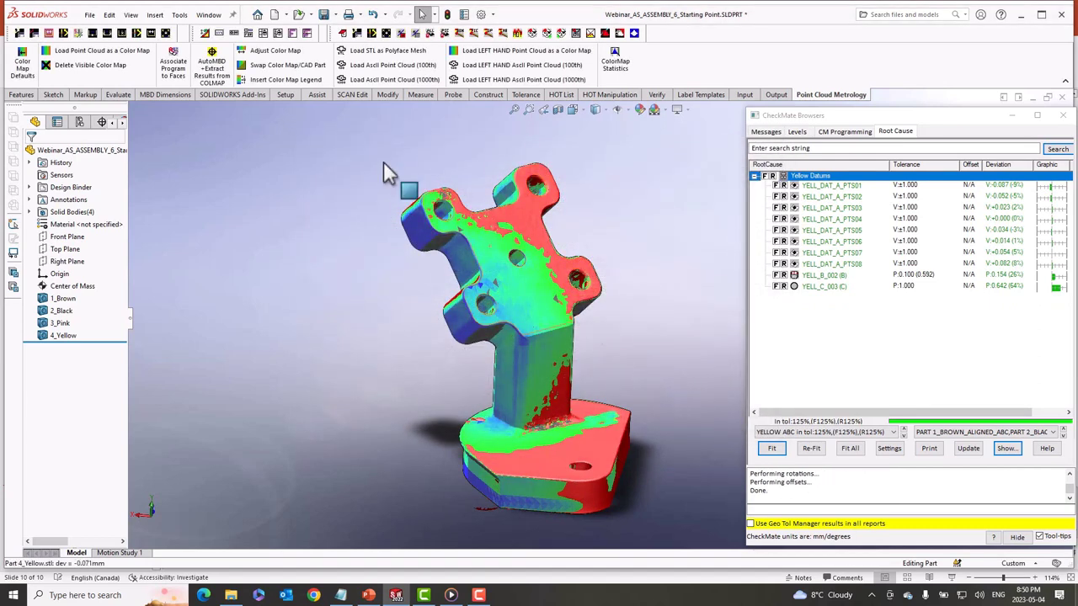
- Change the hot scan's colour to yellow and clear the hot set
left_click(179, 16)
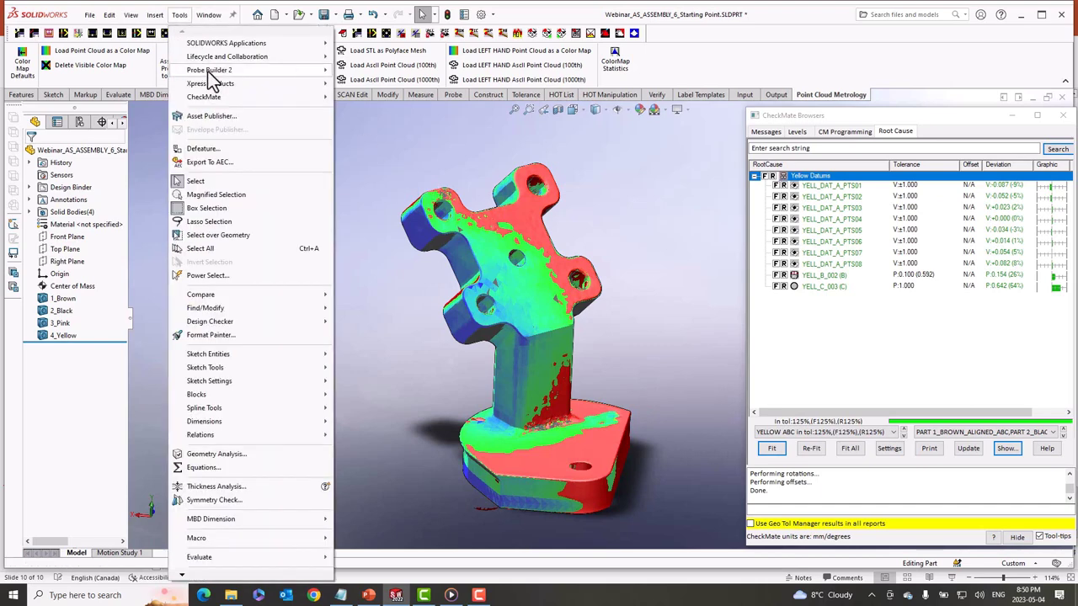
mouse_move(217, 100)
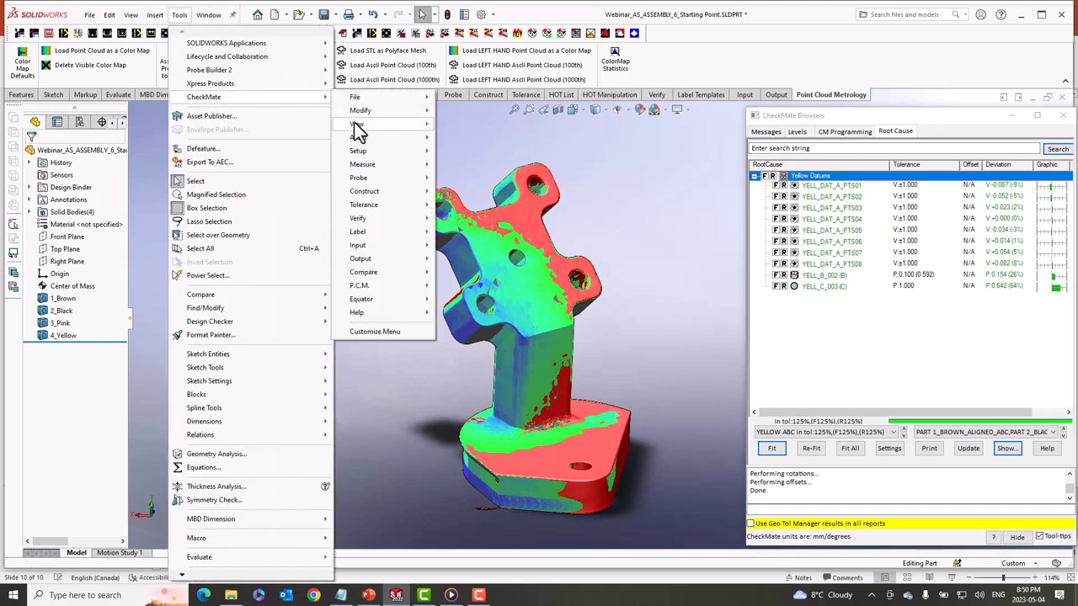
mouse_move(357, 125)
mouse_move(496, 283)
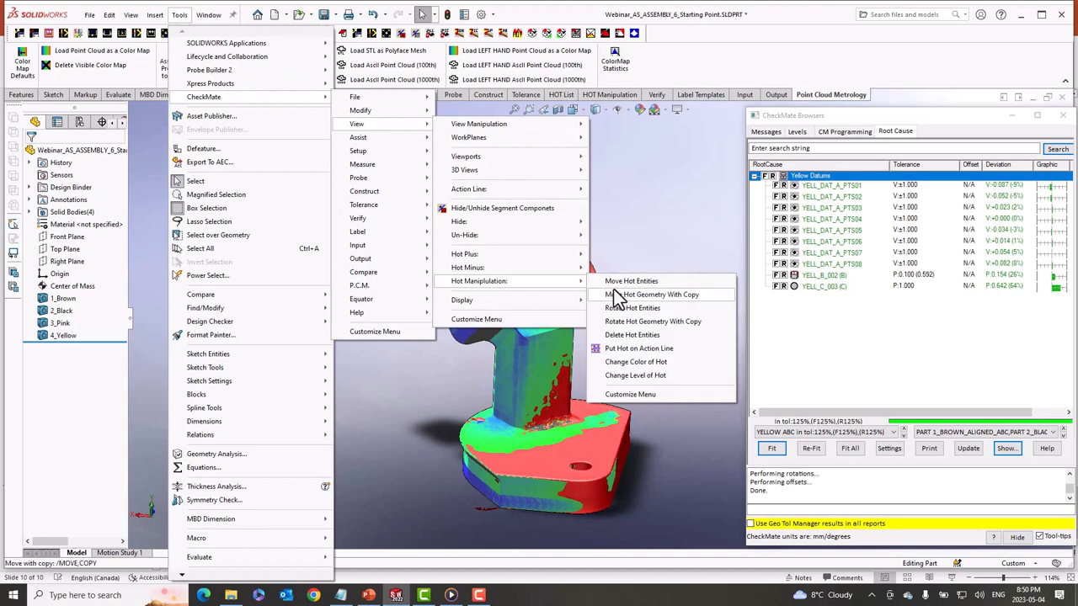
left_click(637, 362)
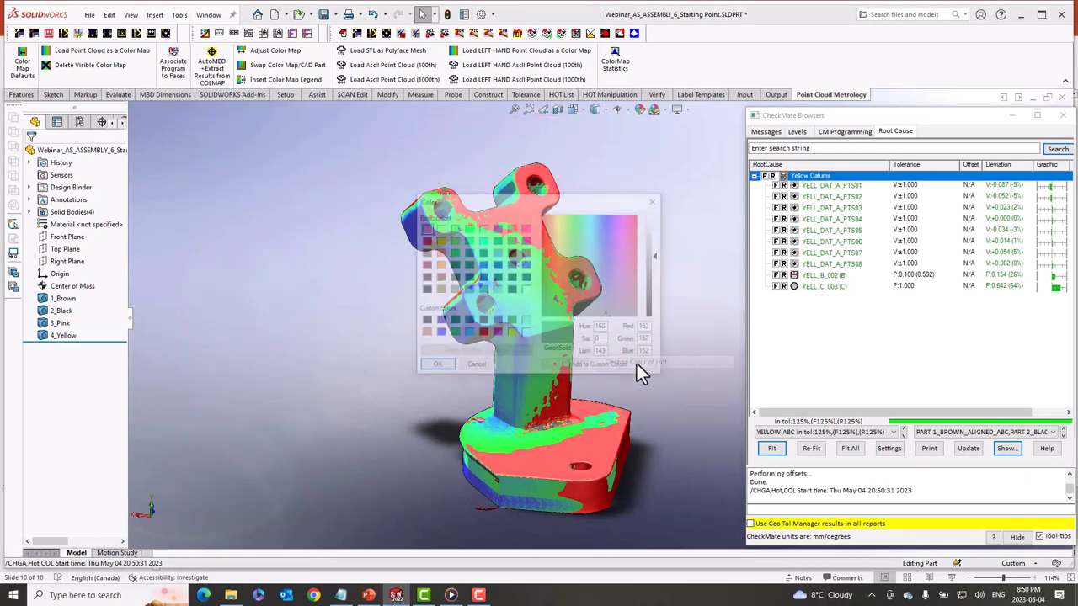
left_click(439, 241)
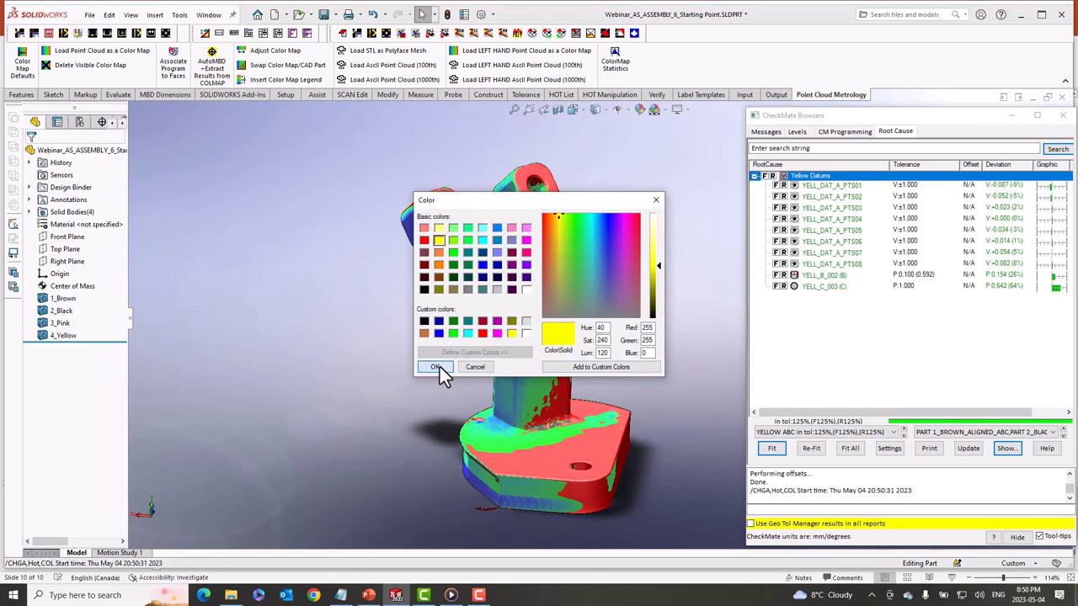
left_click(439, 369)
left_click(428, 35)
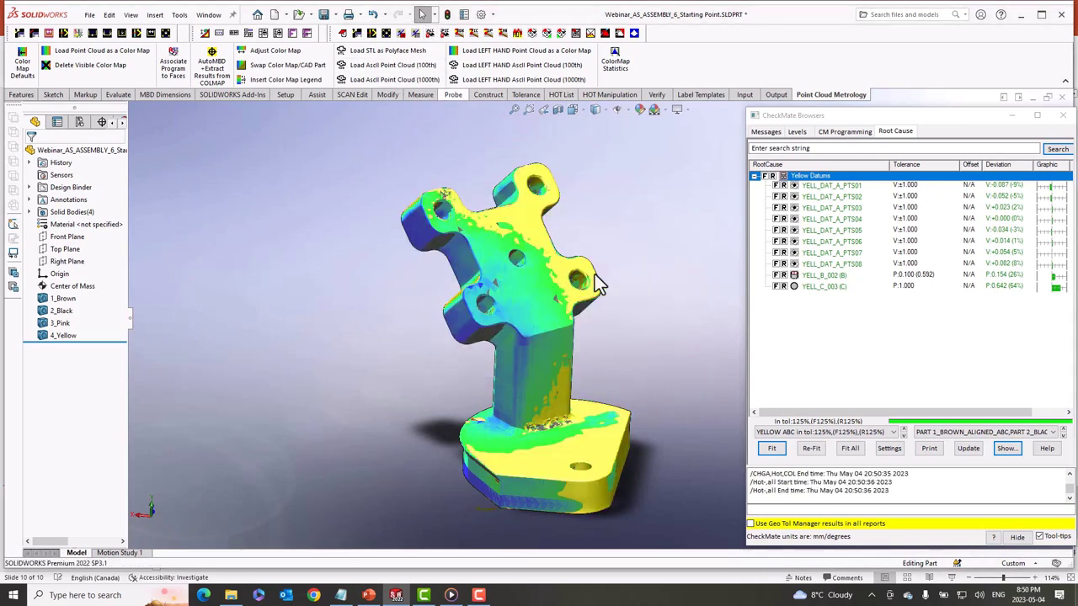
- Swap the deviation colour map for the plain yellow CAD part
middle_click_drag(654, 310, 607, 340)
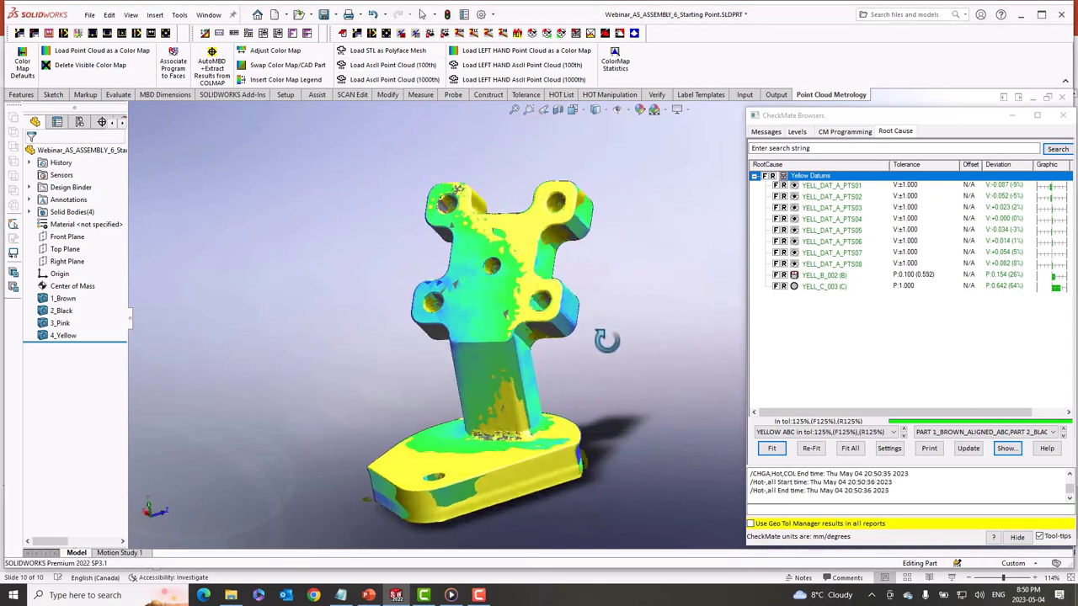
left_click(297, 66)
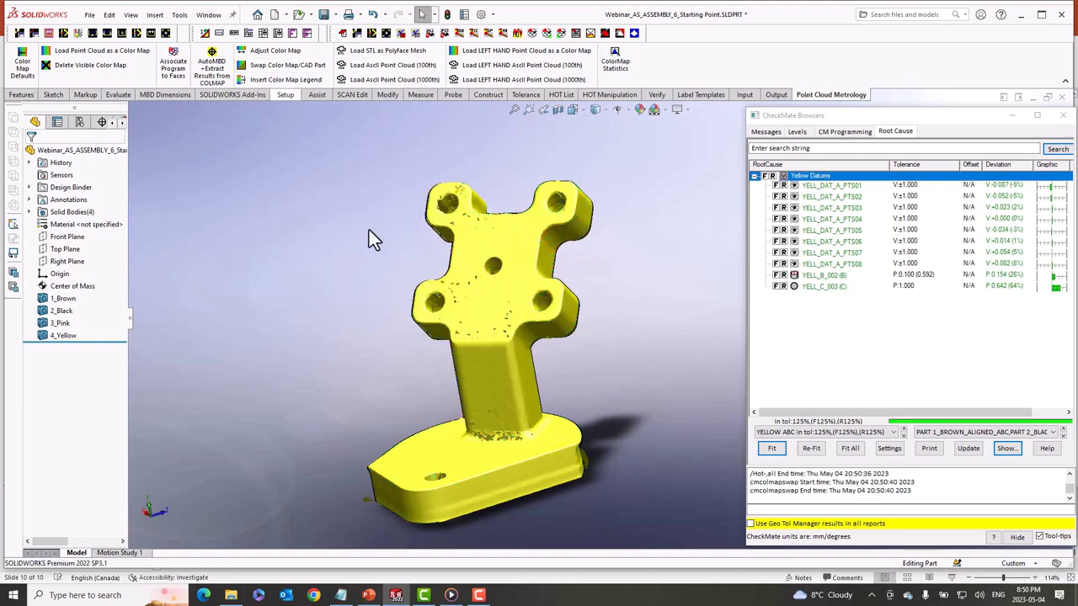
middle_click_drag(375, 241, 448, 219)
- Turn on the PART 1 brown, PART 2 black and PART 3 pink scan levels
left_click(796, 133)
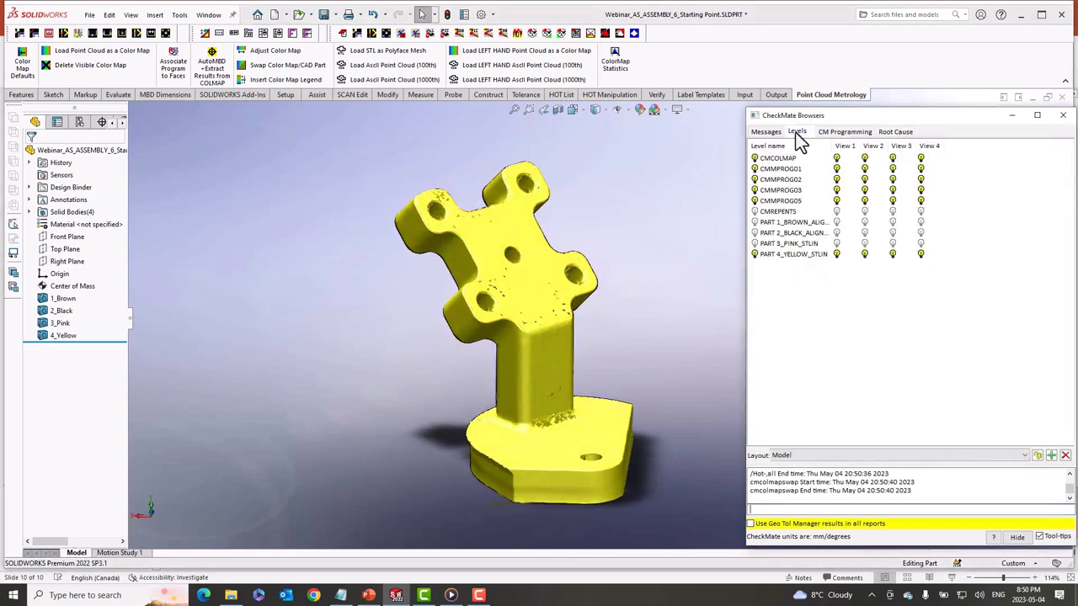
left_click(755, 222)
left_click(754, 232)
left_click(756, 244)
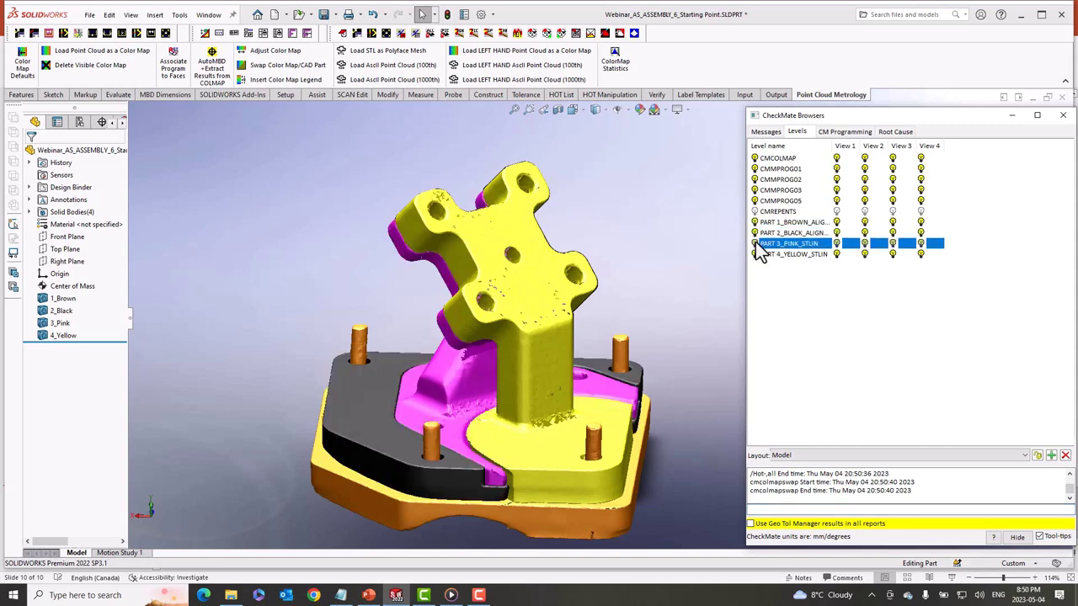
middle_click_drag(620, 284, 640, 289)
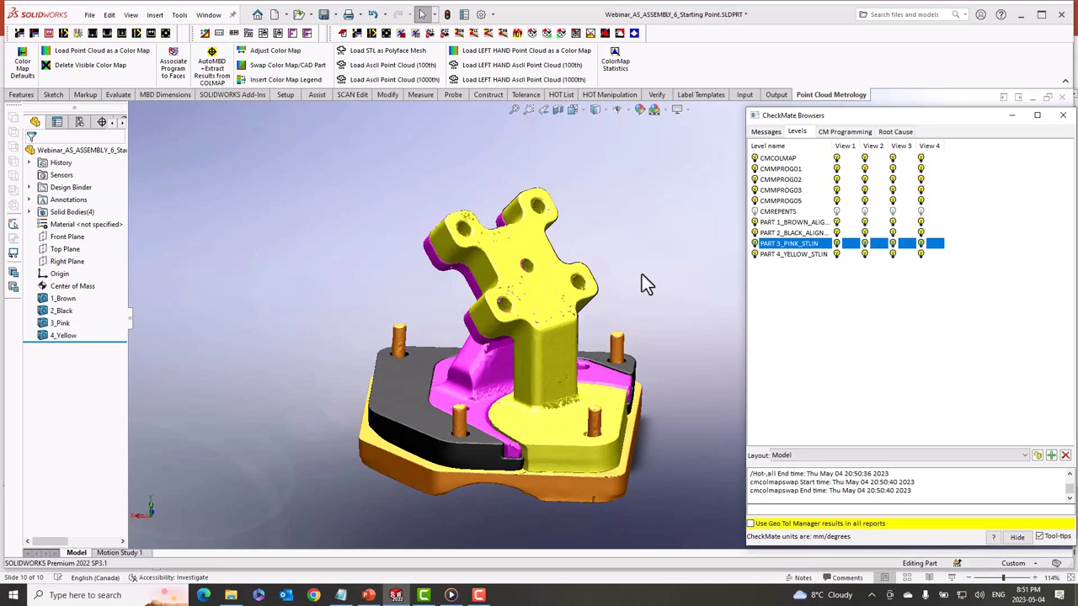
- Hide the PART 1 and PART 2 levels, leaving the pink and yellow parts visible
left_click(754, 221)
left_click(755, 232)
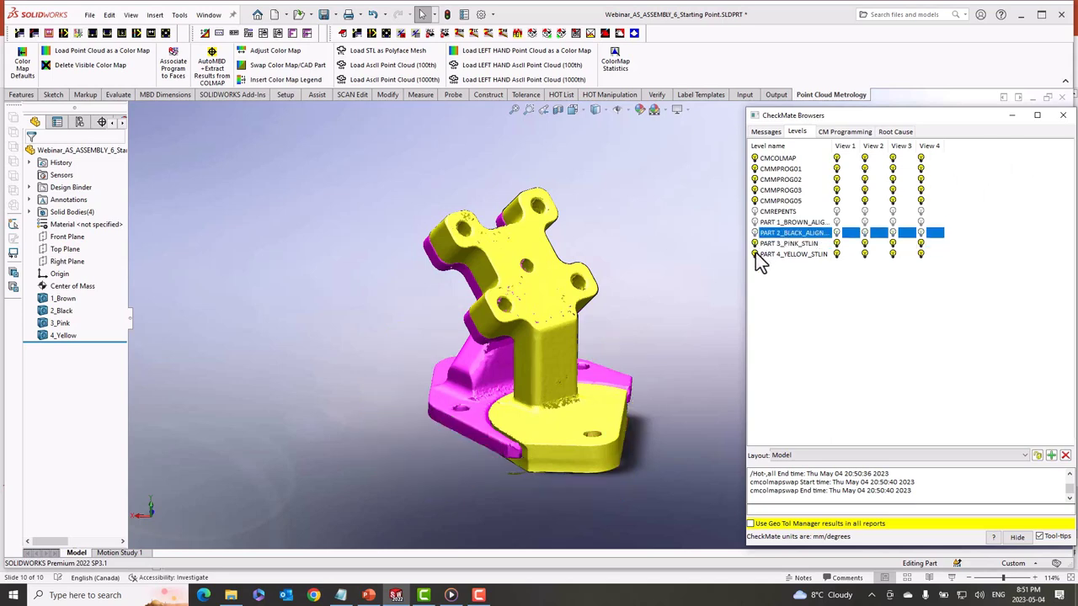
left_click(754, 253)
left_click(846, 132)
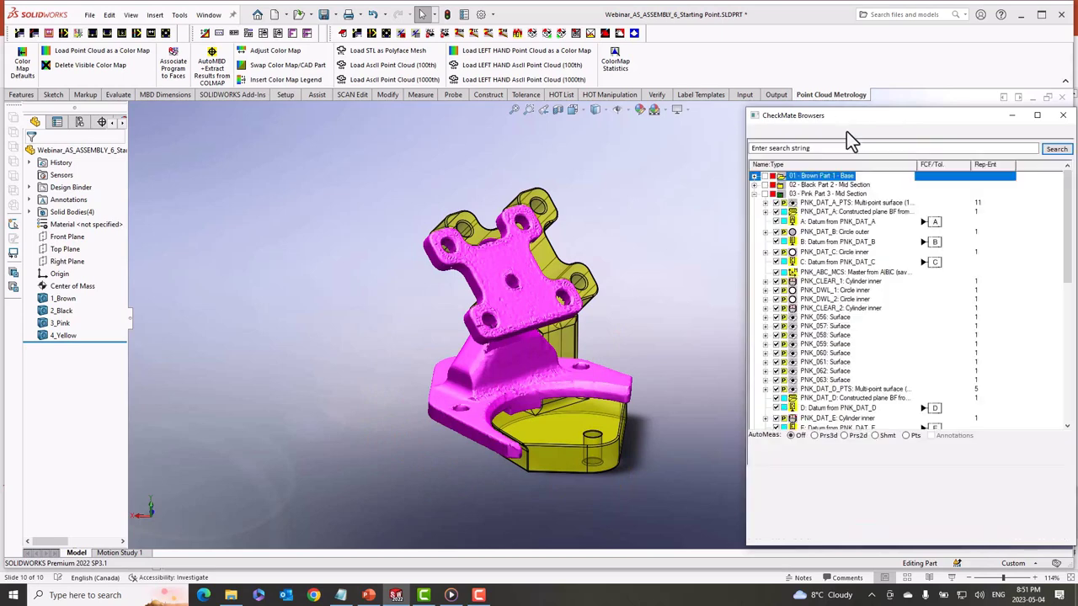
- Collapse the program branches and switch off 05 Part 4 Yellow and 06 Default Program
left_click(755, 194)
left_click(755, 203)
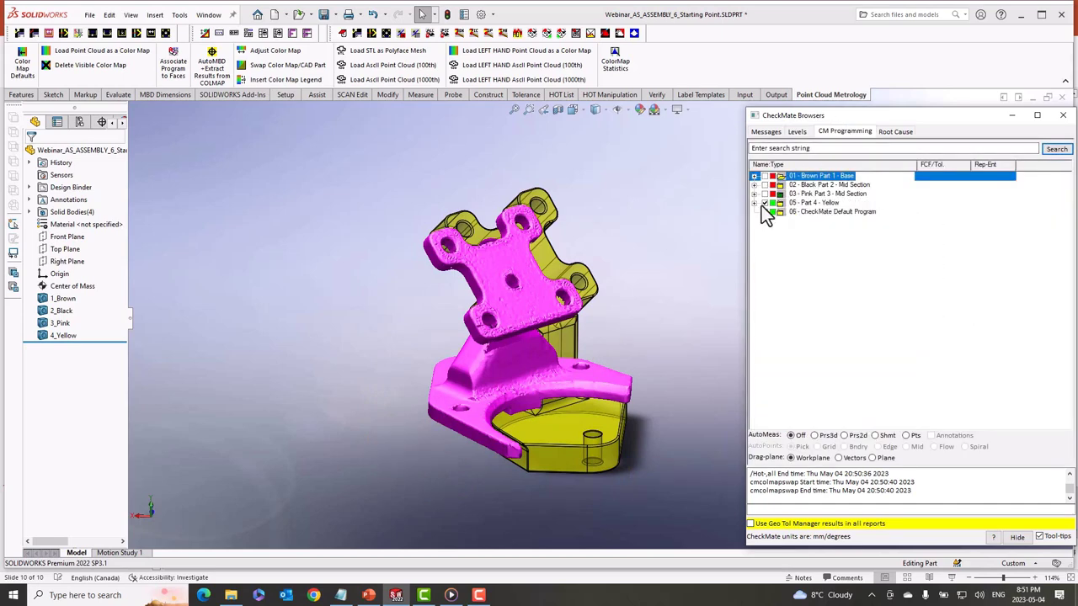
left_click(771, 203)
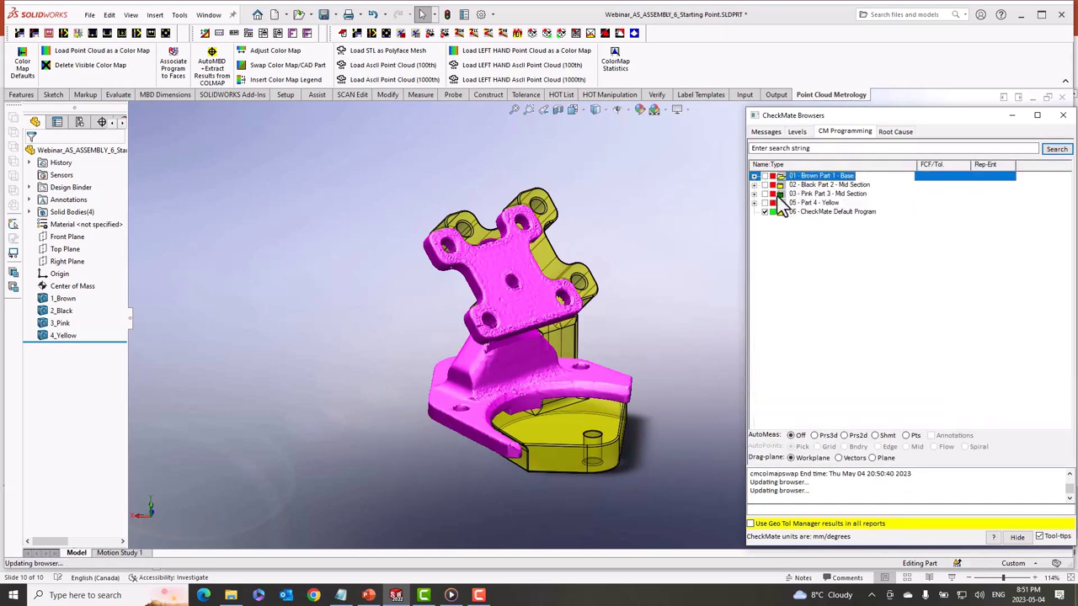
left_click(766, 212)
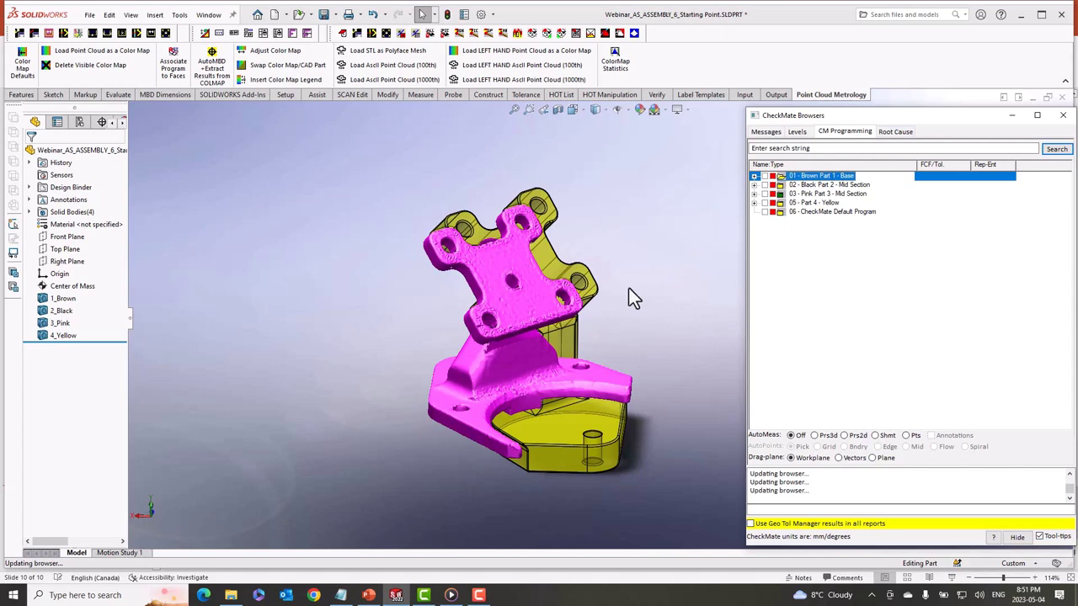
- Turn off the PART 3_PINK display level to hide the pink scan
left_click(796, 132)
left_click(755, 244)
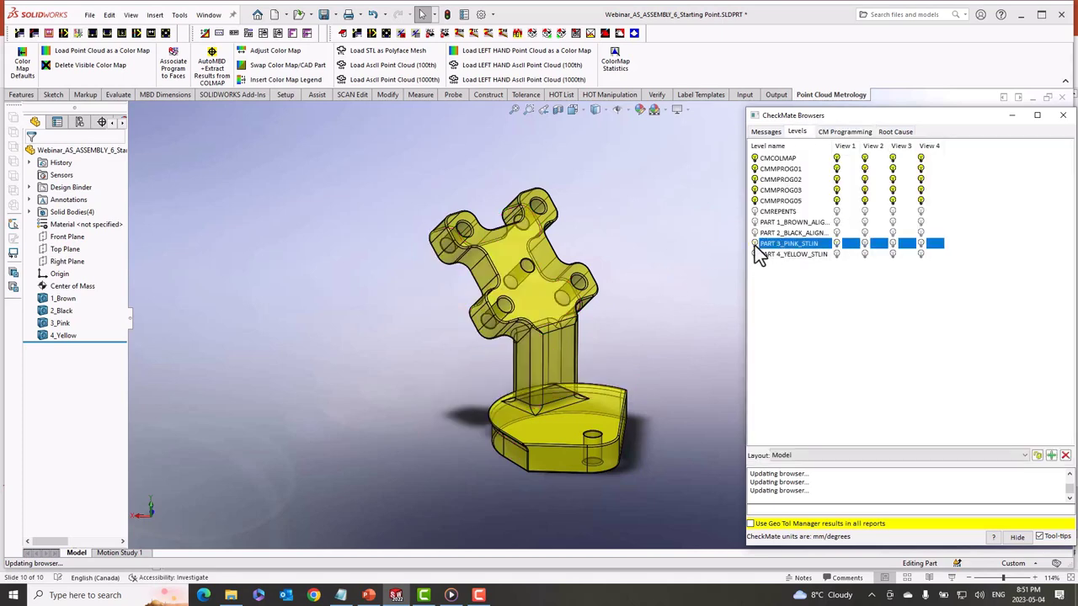
left_click(857, 135)
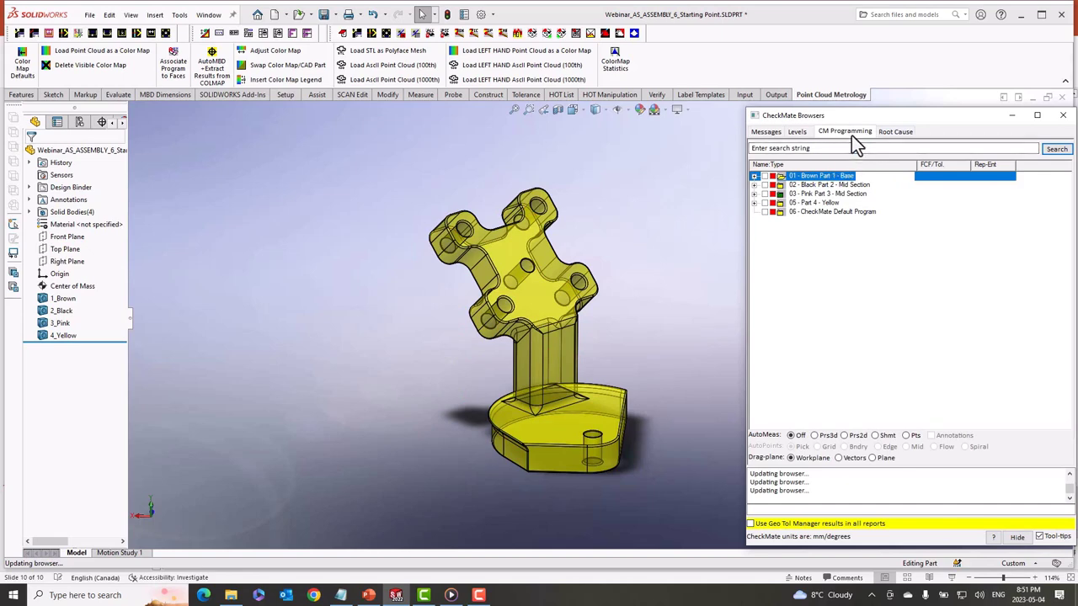
left_click_drag(871, 116, 775, 129)
- Switch the root cause results to the As Measured report set
left_click(800, 144)
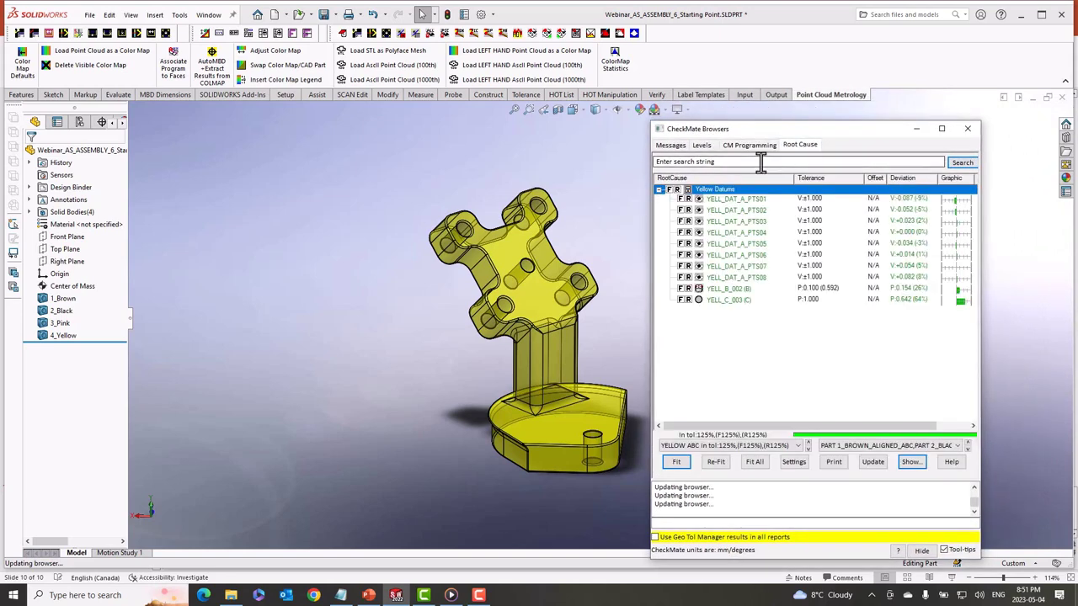
left_click(712, 446)
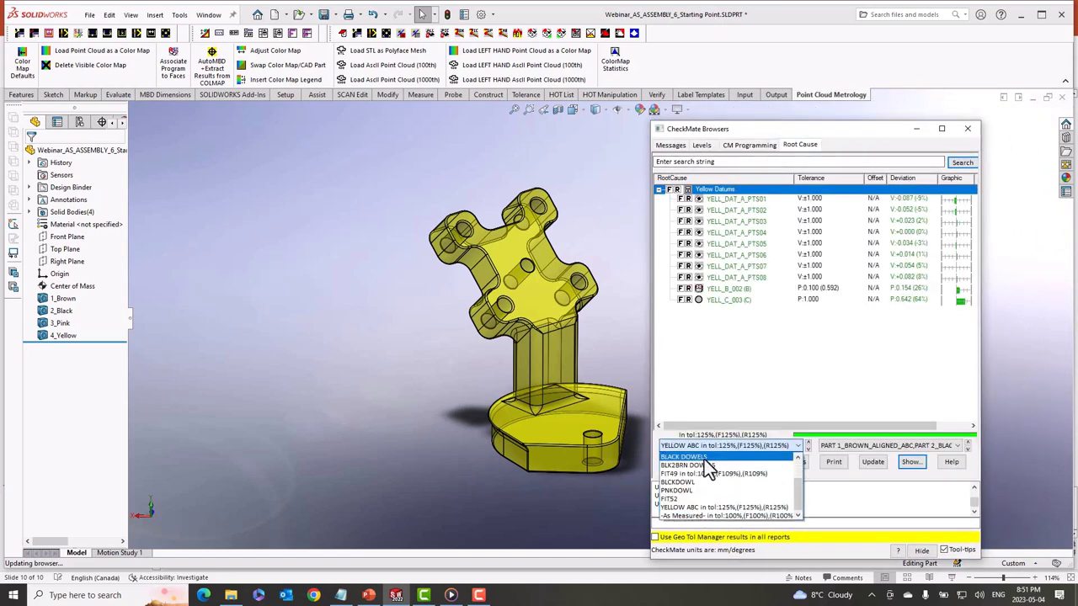
left_click(707, 515)
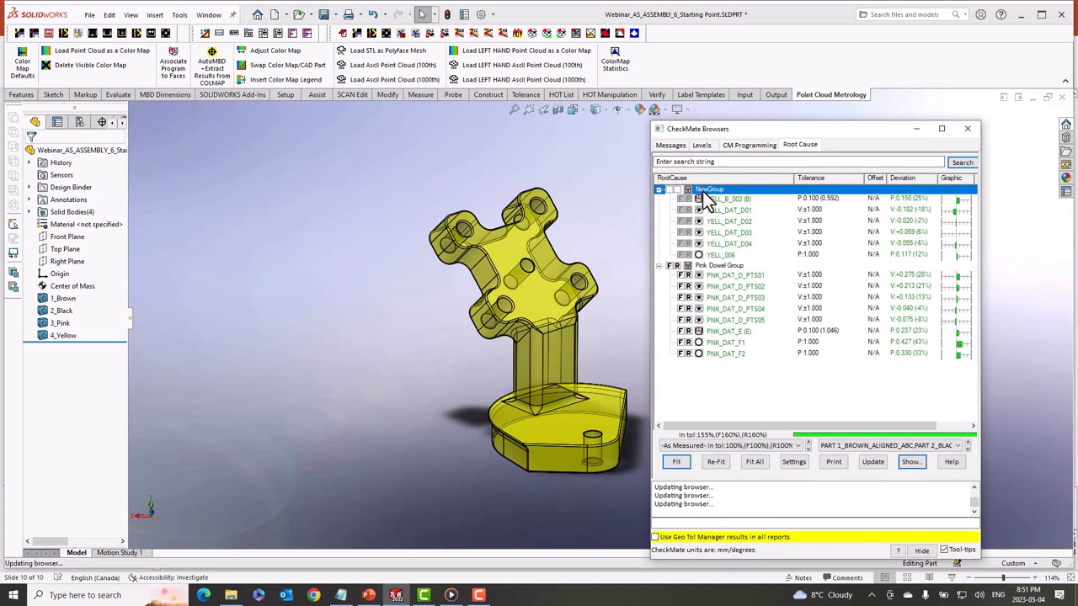
- Remove the NewGroup and Pink Dowel Group groups from the root cause list
right_click(702, 184)
left_click(729, 205)
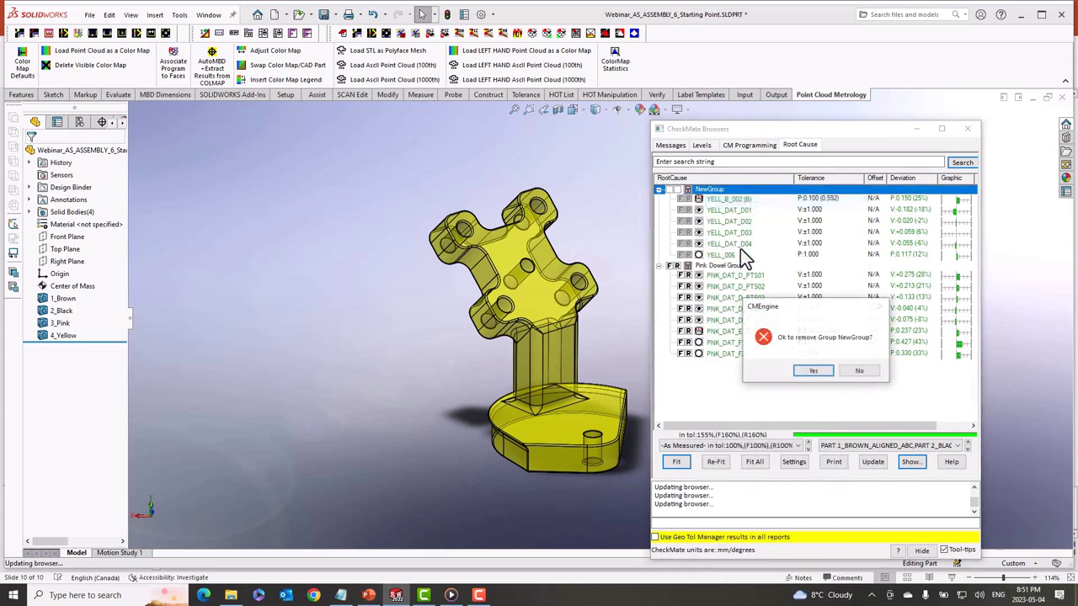
left_click(800, 372)
right_click(713, 185)
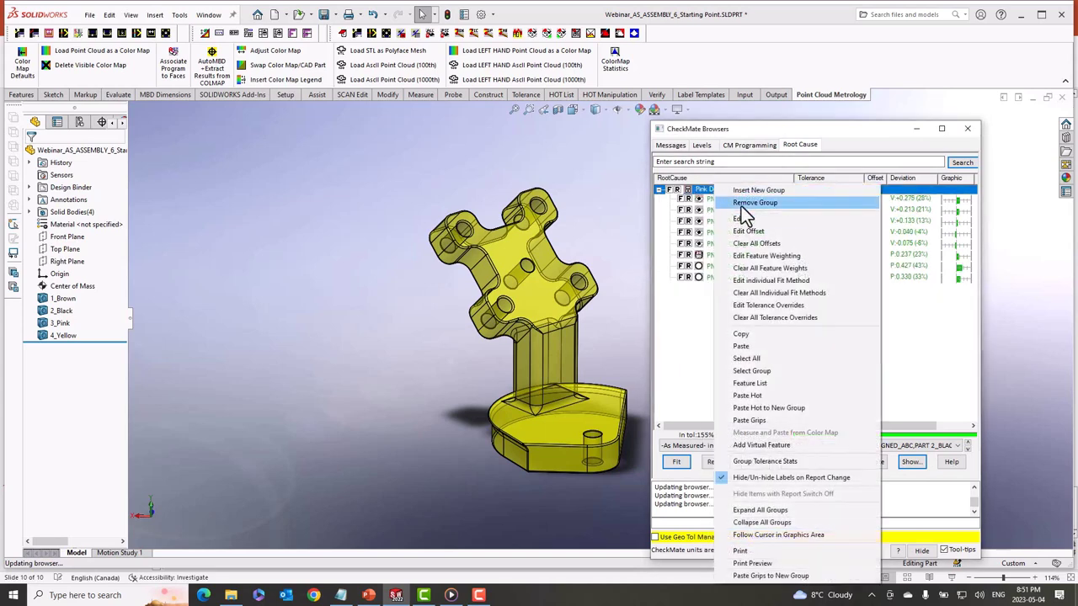
left_click(728, 205)
left_click(818, 373)
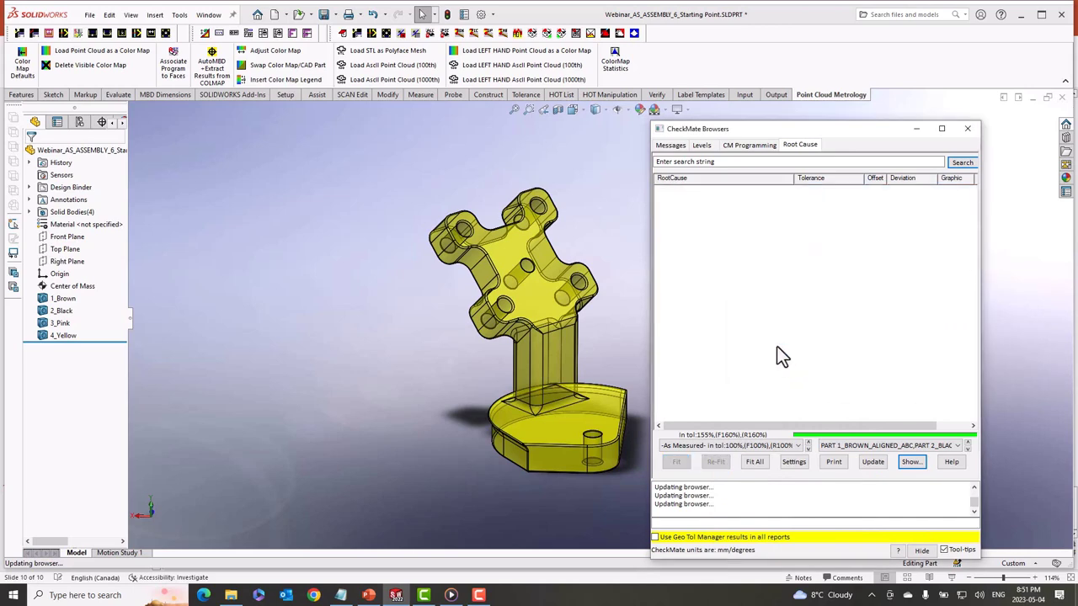
left_click_drag(769, 130, 792, 80)
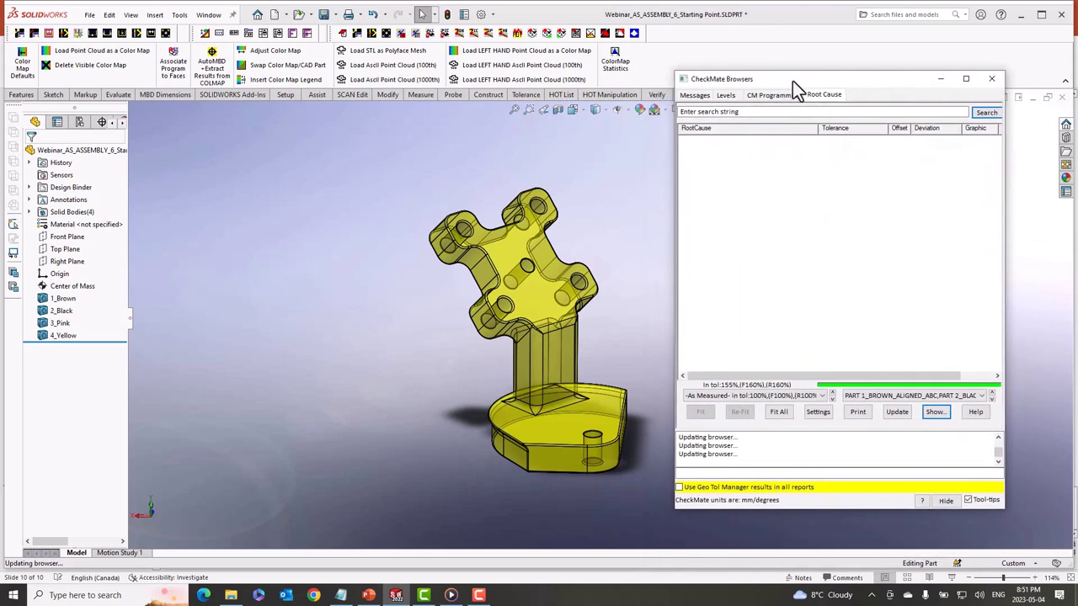
left_click(779, 472)
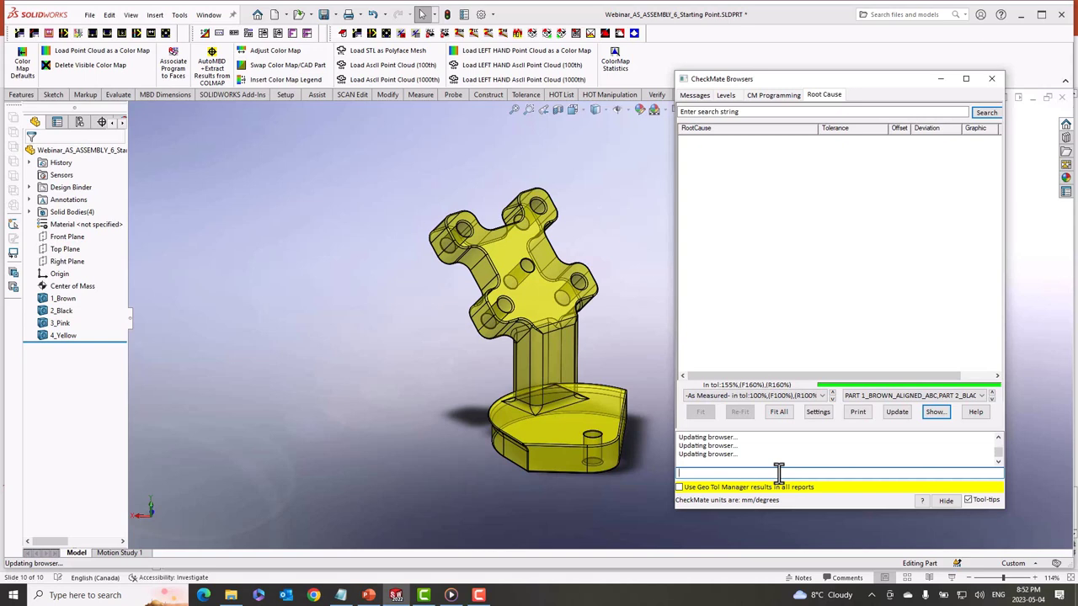
- Run CMSFO to output PART 4_YELLOW as UPDATE by group, raw points, using the YELLOW ABC fit
type("cmsfo")
key("Return")
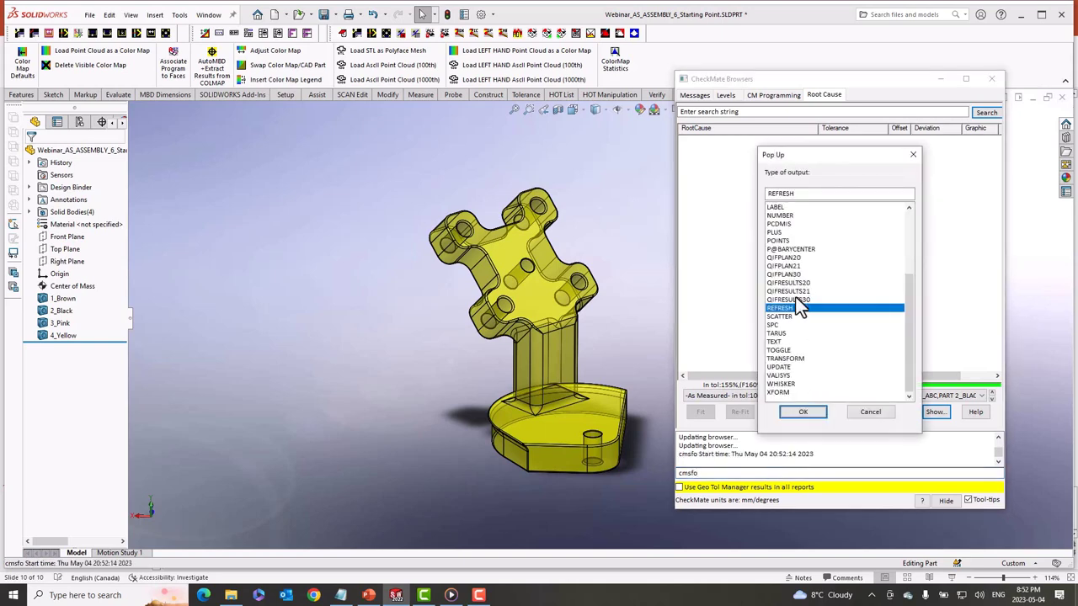
left_click(780, 368)
left_click(800, 412)
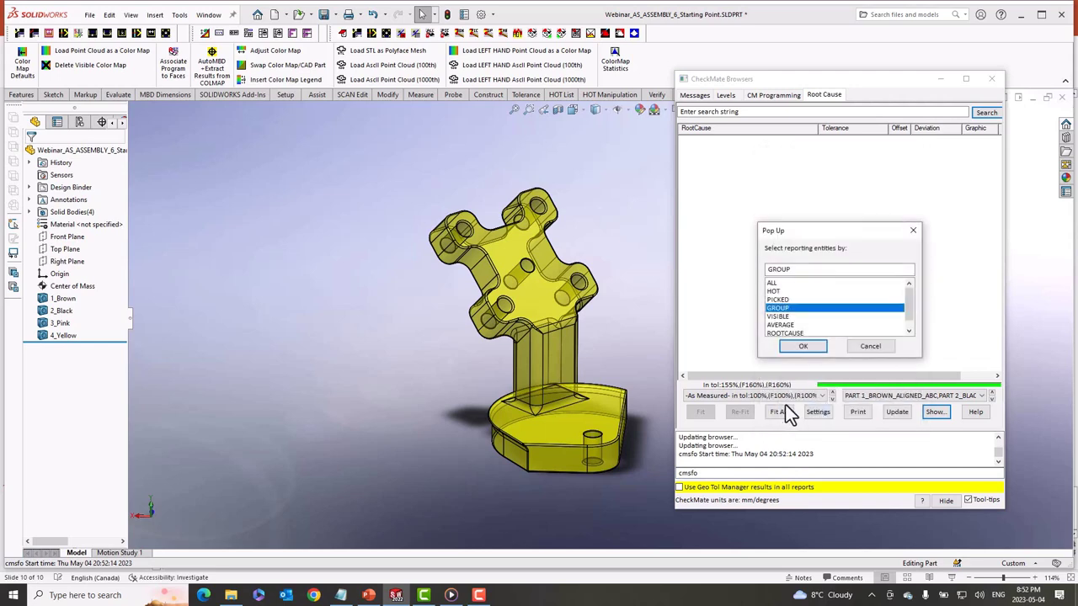
left_click(804, 347)
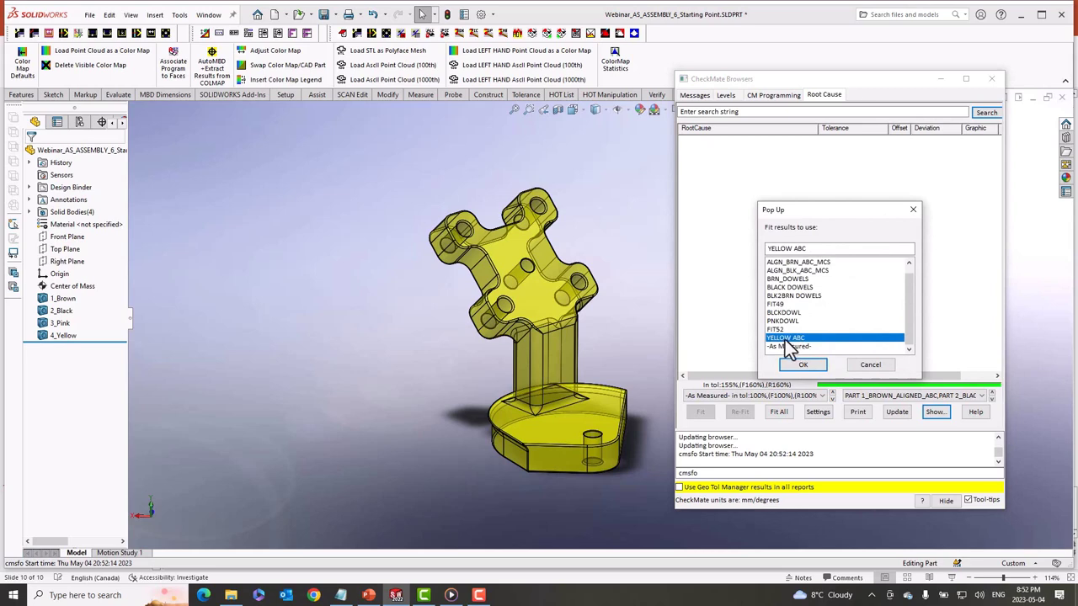
left_click(802, 366)
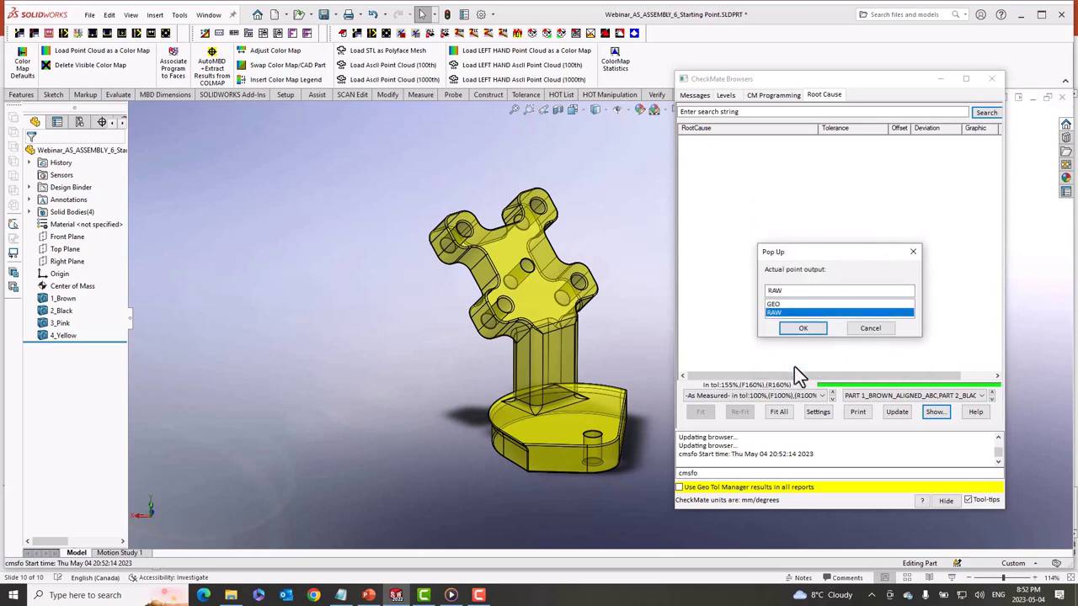
left_click(798, 329)
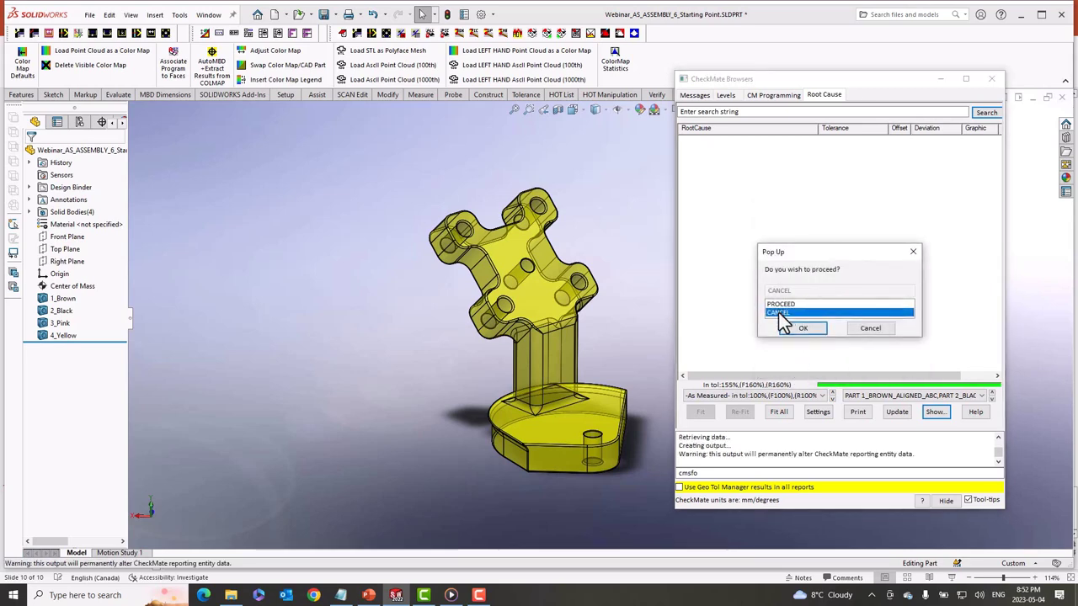
left_click(797, 330)
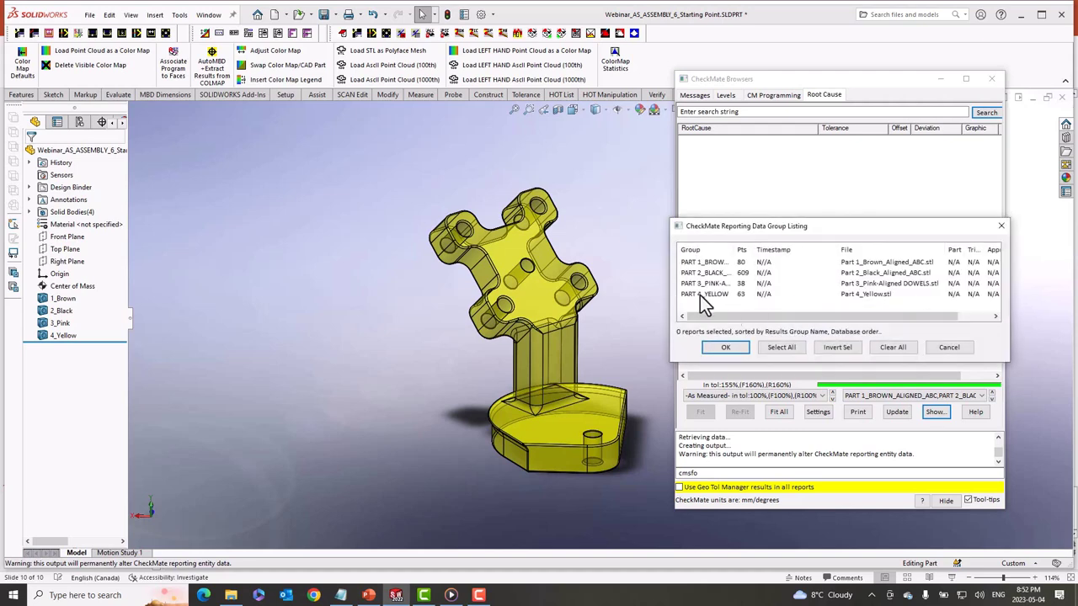
left_click(699, 295)
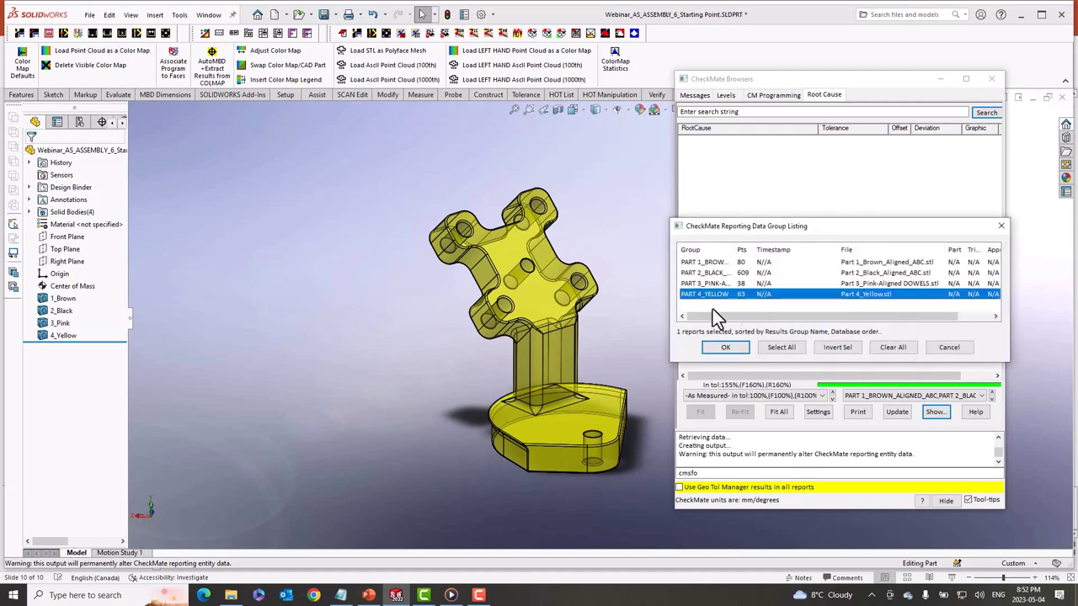
left_click(720, 349)
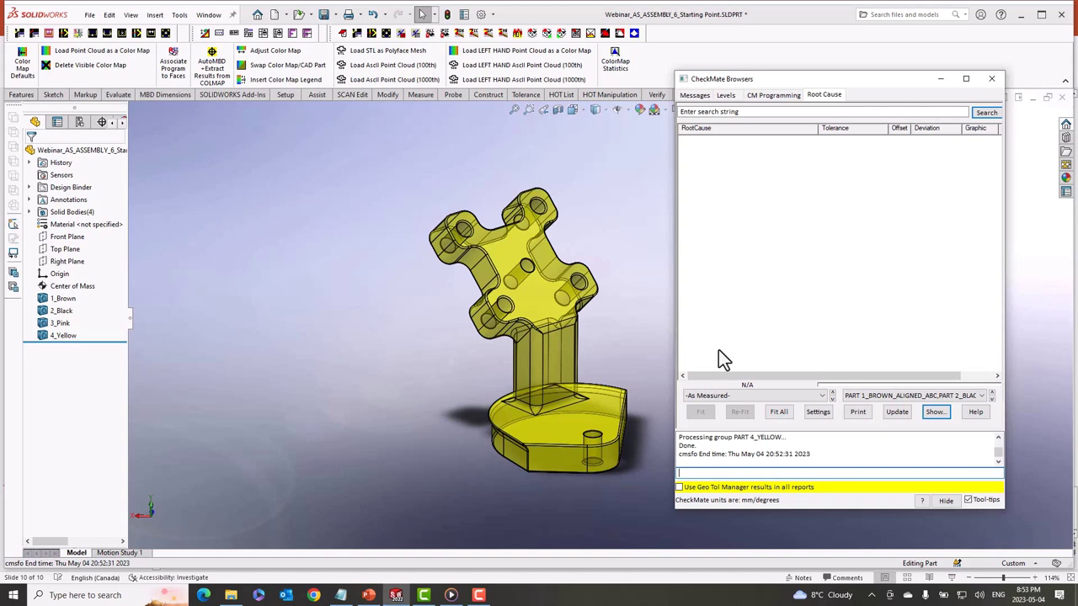
left_click(934, 414)
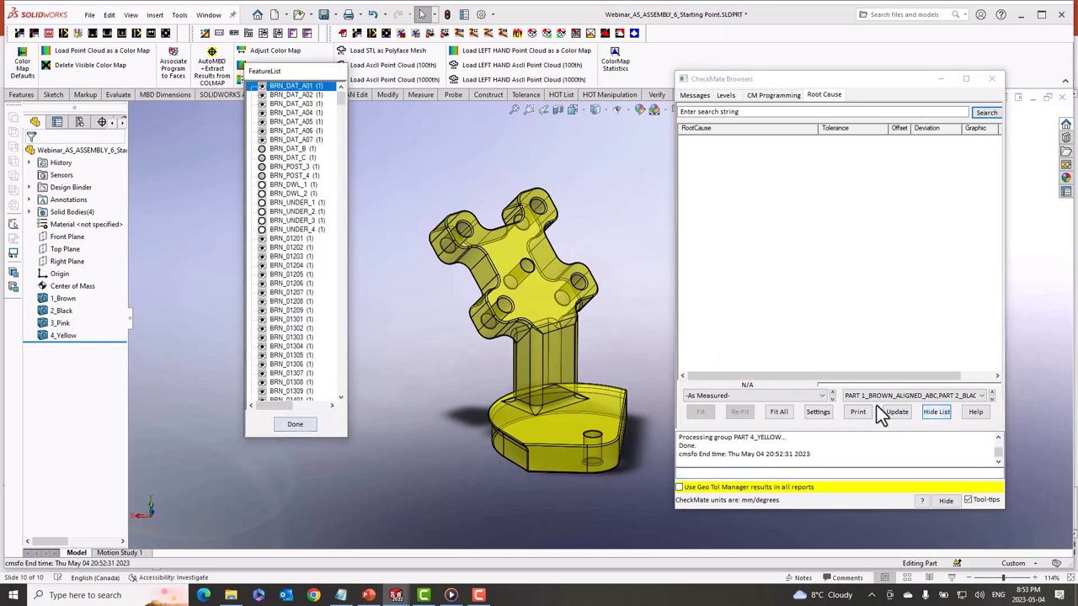
scroll(286, 341, "down", 1)
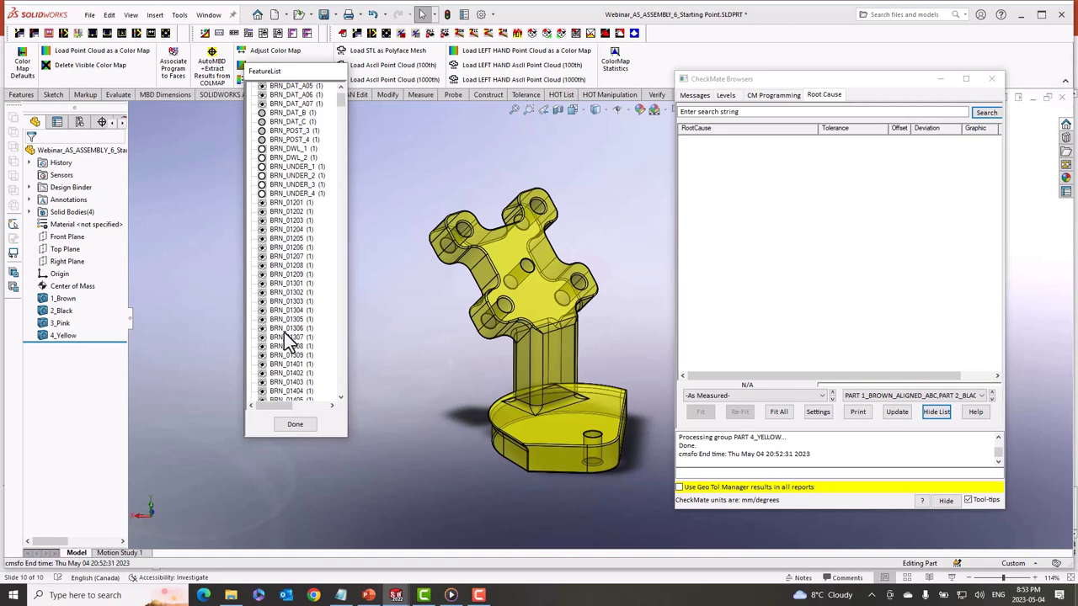
left_click_drag(338, 103, 345, 369)
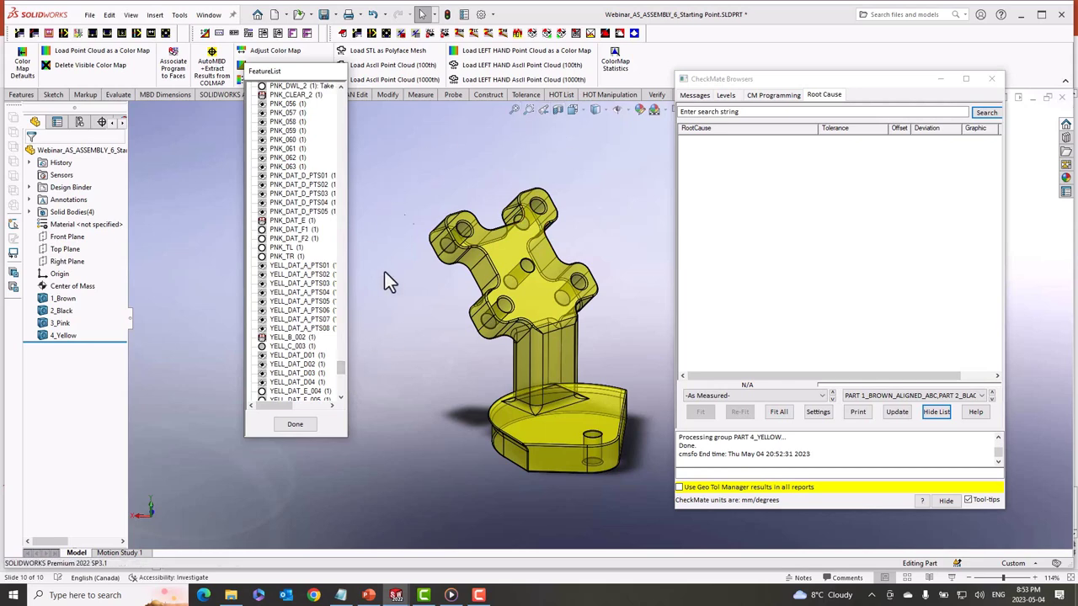
- Close the feature list and display the CMMPROG05 (Part 4 - Yellow) program segment
left_click(295, 425)
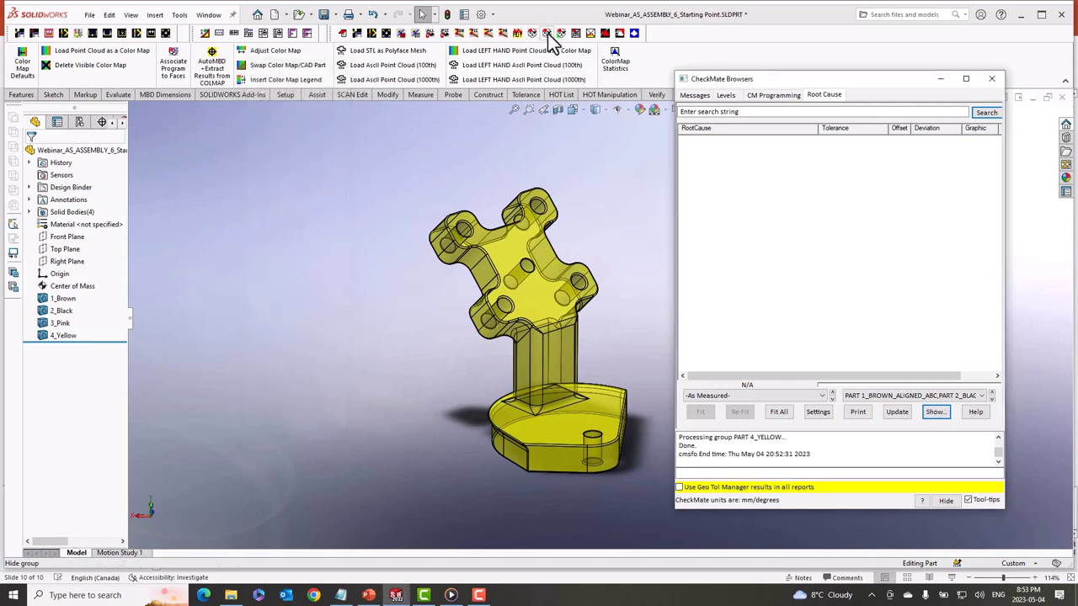
left_click(560, 33)
scroll(566, 358, "down", 4)
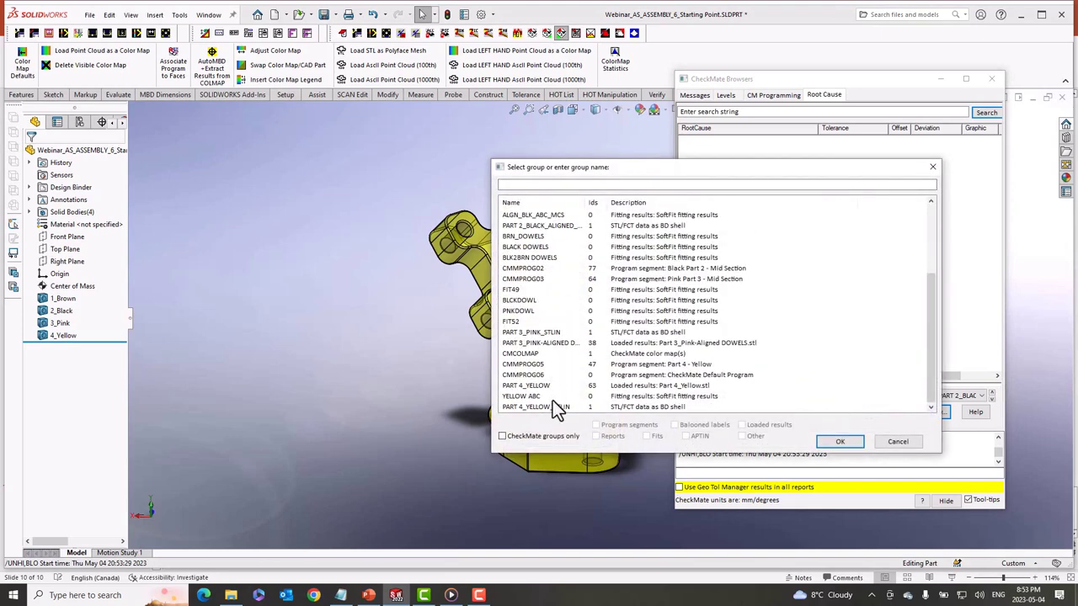
left_click(544, 364)
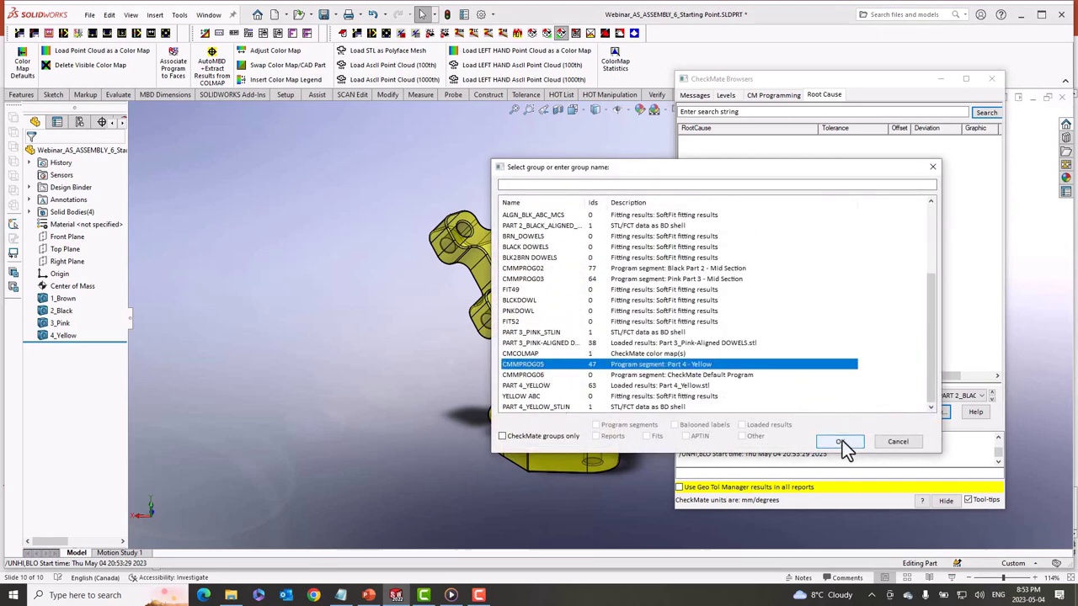
left_click(840, 441)
scroll(544, 430, "down", 8)
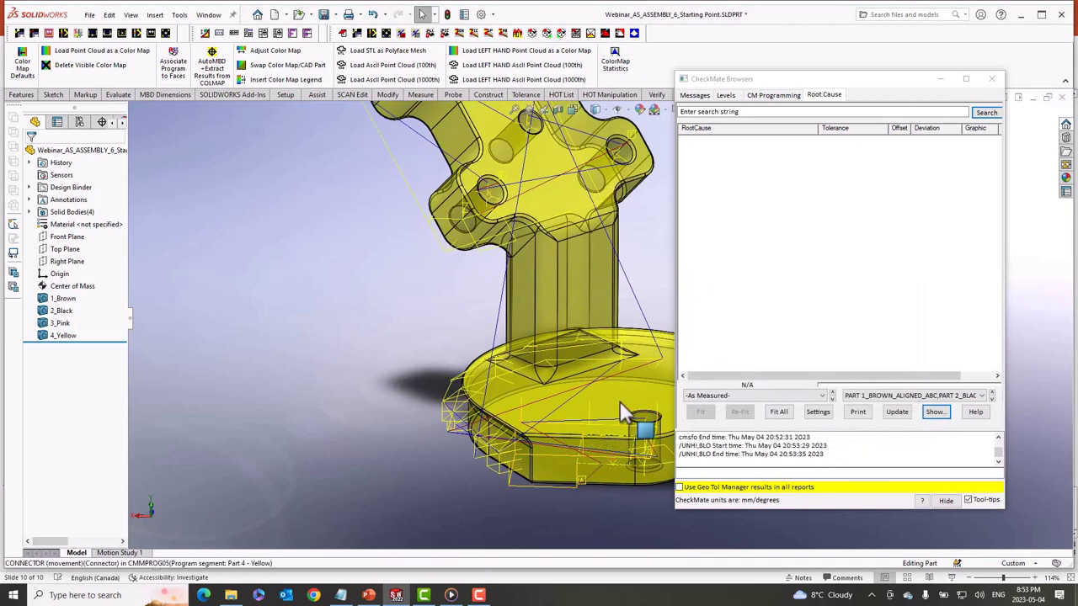
scroll(656, 447, "down", 5)
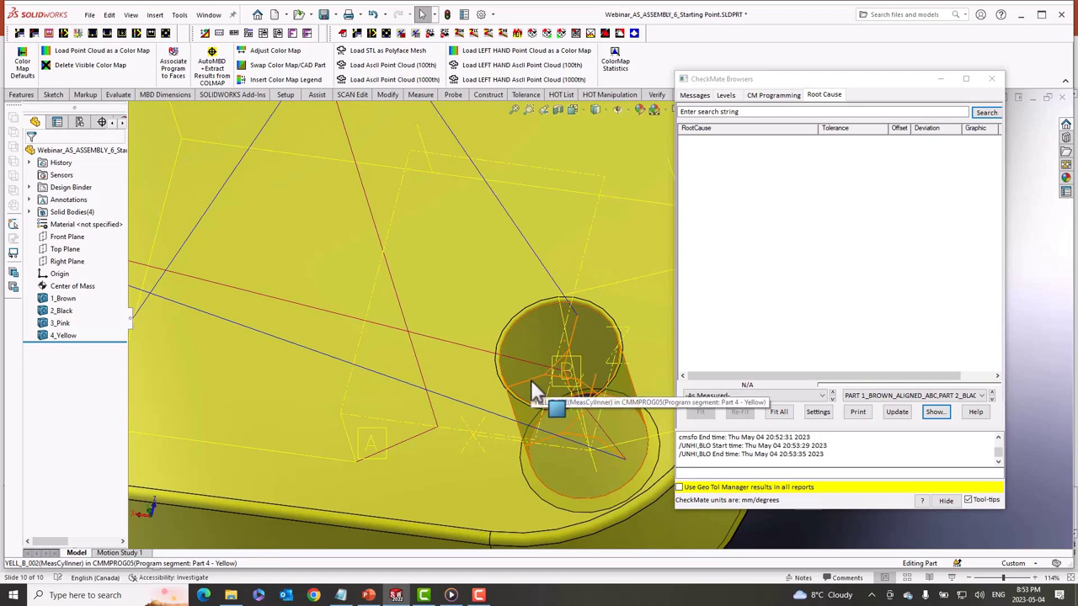
scroll(529, 376, "up", 5)
middle_click_drag(531, 376, 388, 252)
scroll(388, 287, "down", 5)
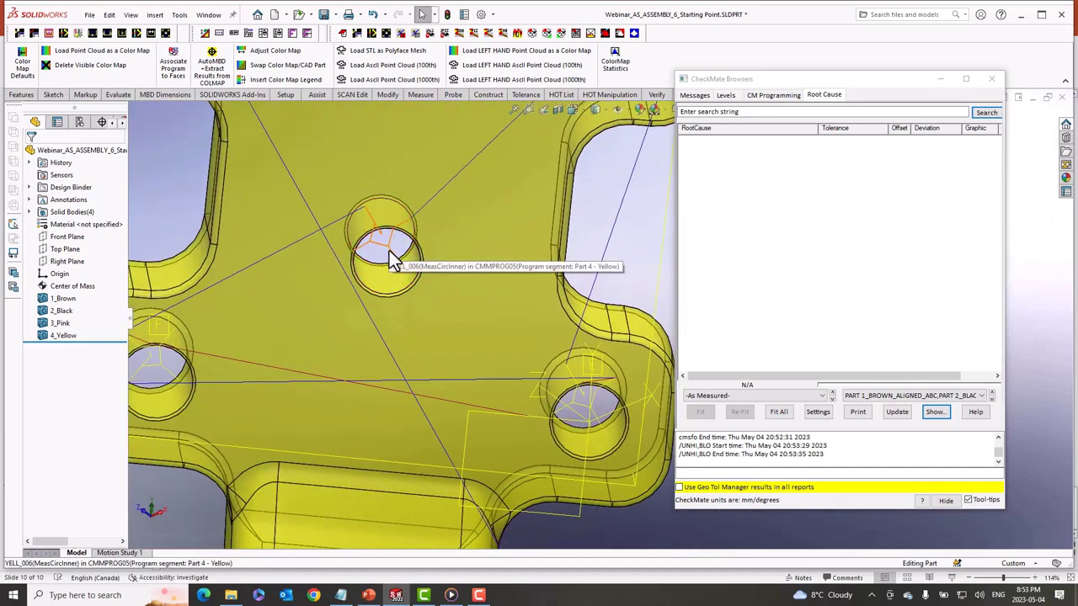
scroll(441, 282, "up", 5)
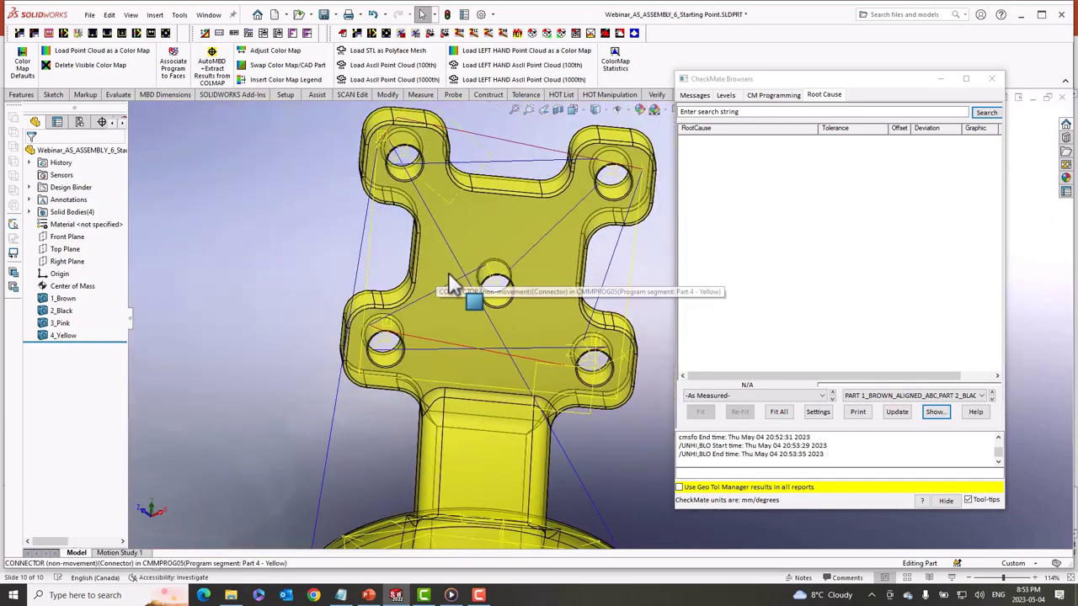
middle_click_drag(598, 354, 442, 349)
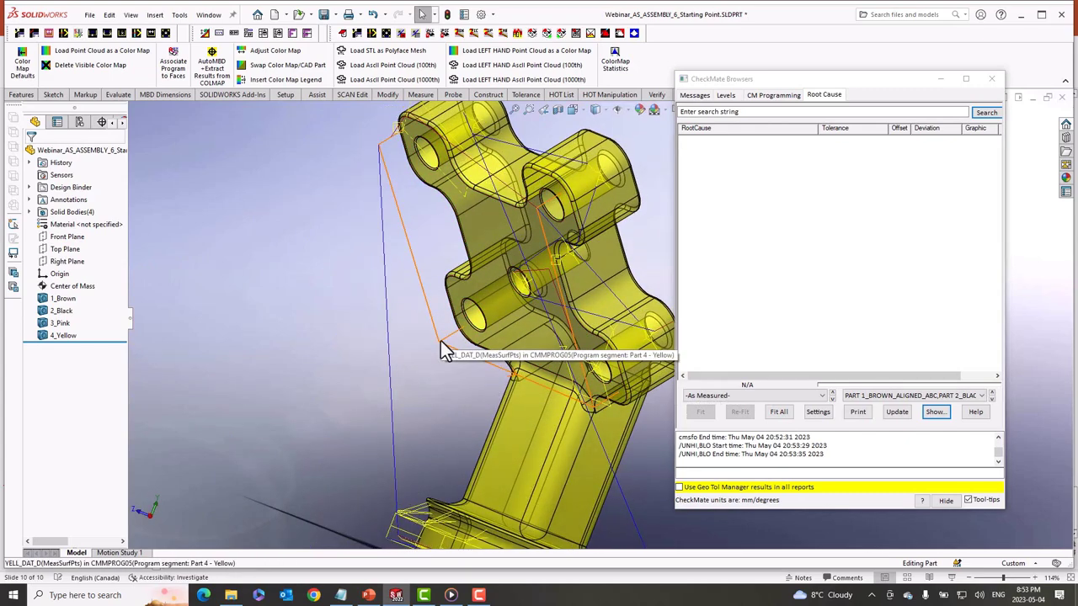
scroll(476, 333, "up", 4)
mouse_move(583, 335)
middle_mouse_down()
mouse_move(506, 348)
mouse_move(590, 333)
middle_mouse_up()
scroll(600, 331, "down", 3)
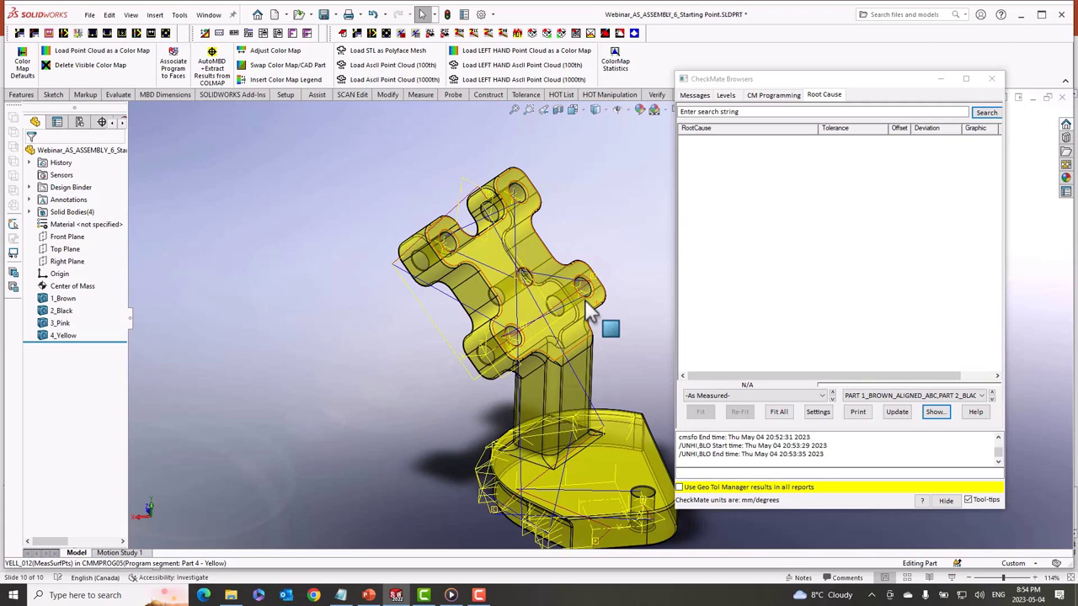
- Hide the CMMPROG05 Part 4 wireframe and list the measured features again
left_click(556, 33)
left_click(433, 330)
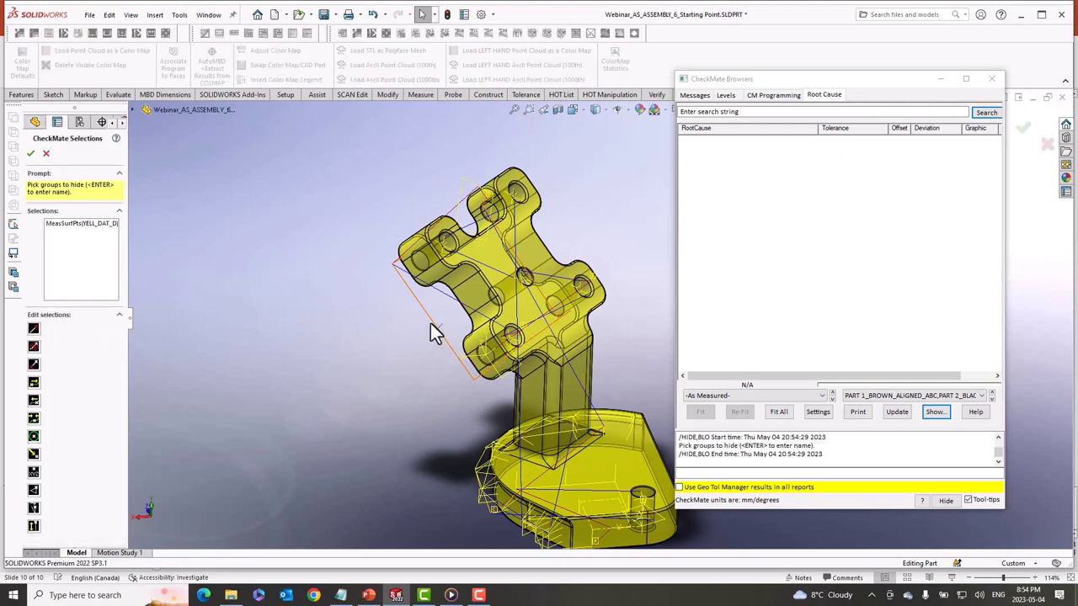
left_click(935, 411)
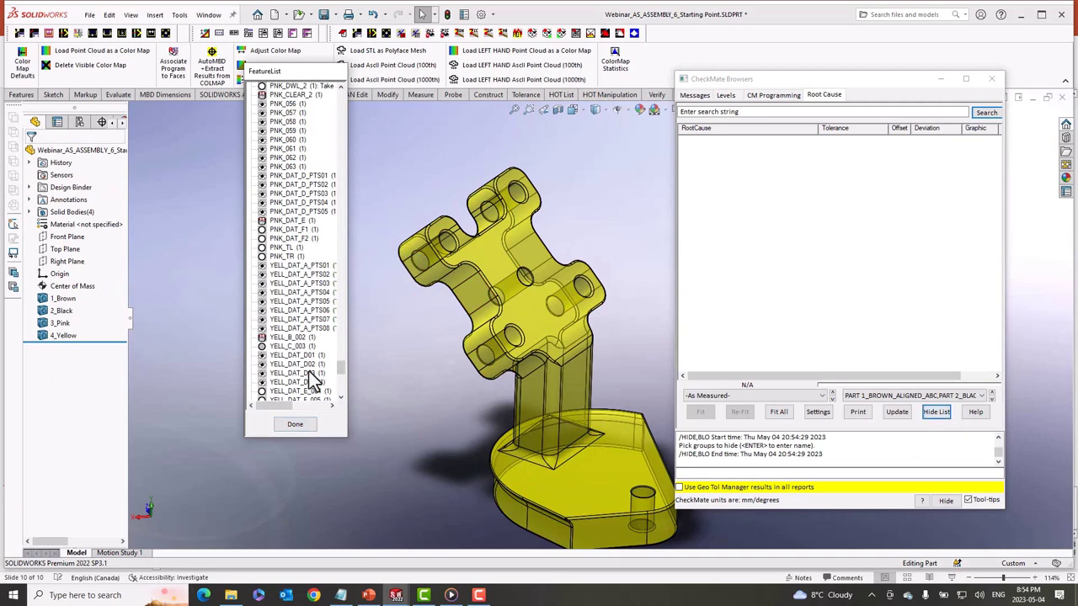
scroll(312, 380, "down", 1)
scroll(308, 368, "up", 2)
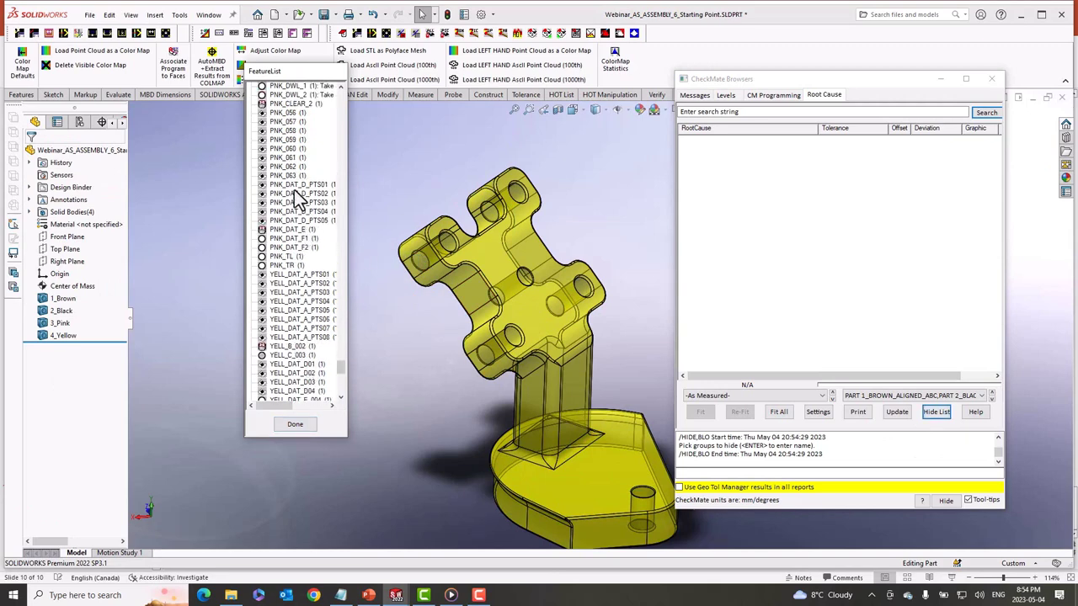
- Group PNK_DAT_D_PTS01 through PNK_DAT_F2 into a root cause group named PinkPart_Dowels
left_click_drag(296, 186, 291, 224)
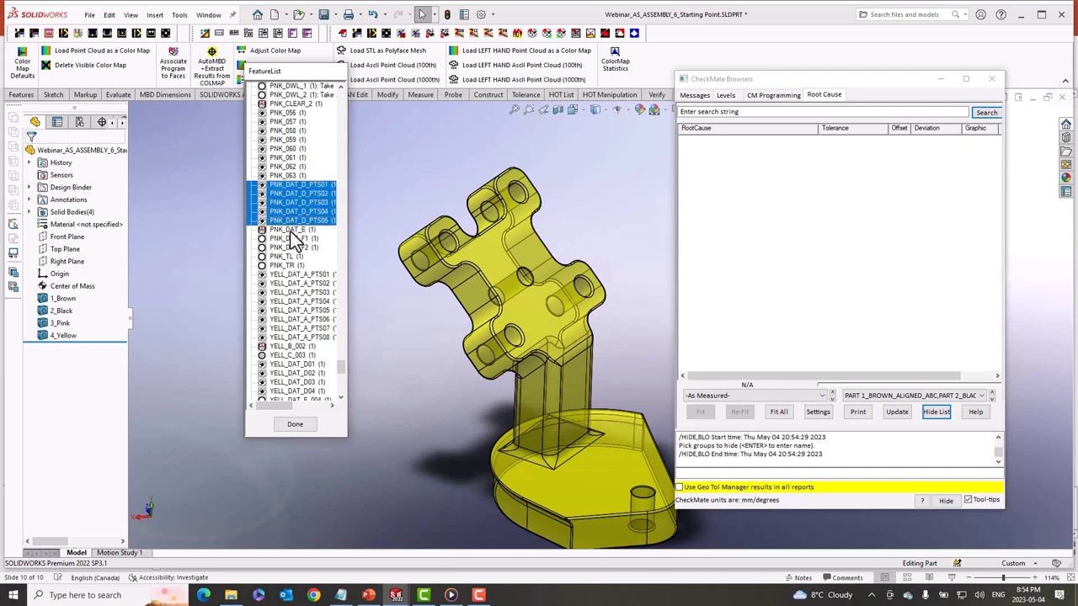
left_click_drag(297, 240, 298, 259)
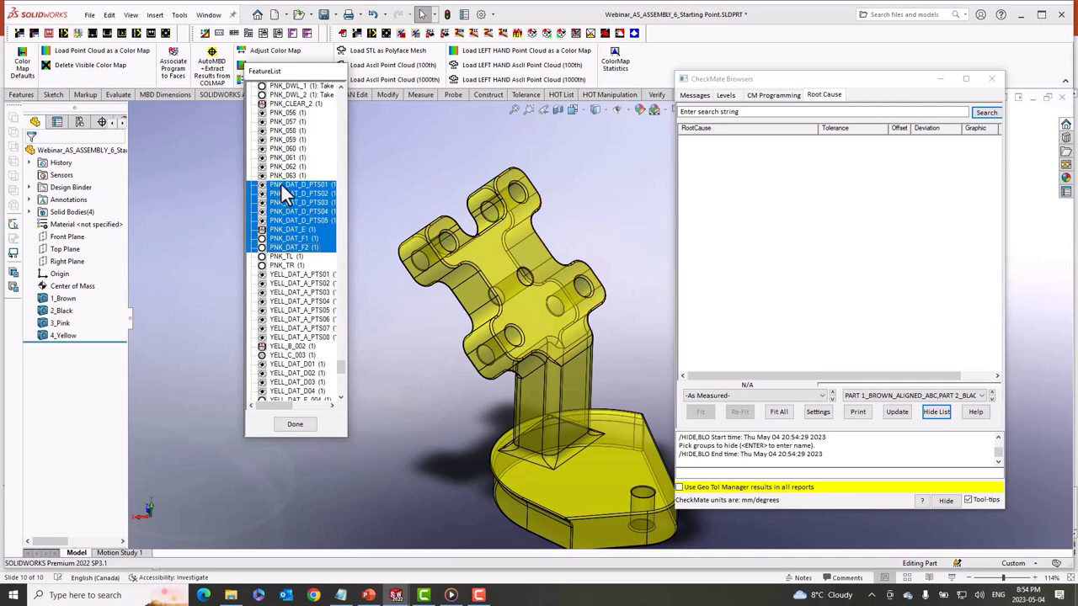
left_click_drag(280, 192, 697, 211)
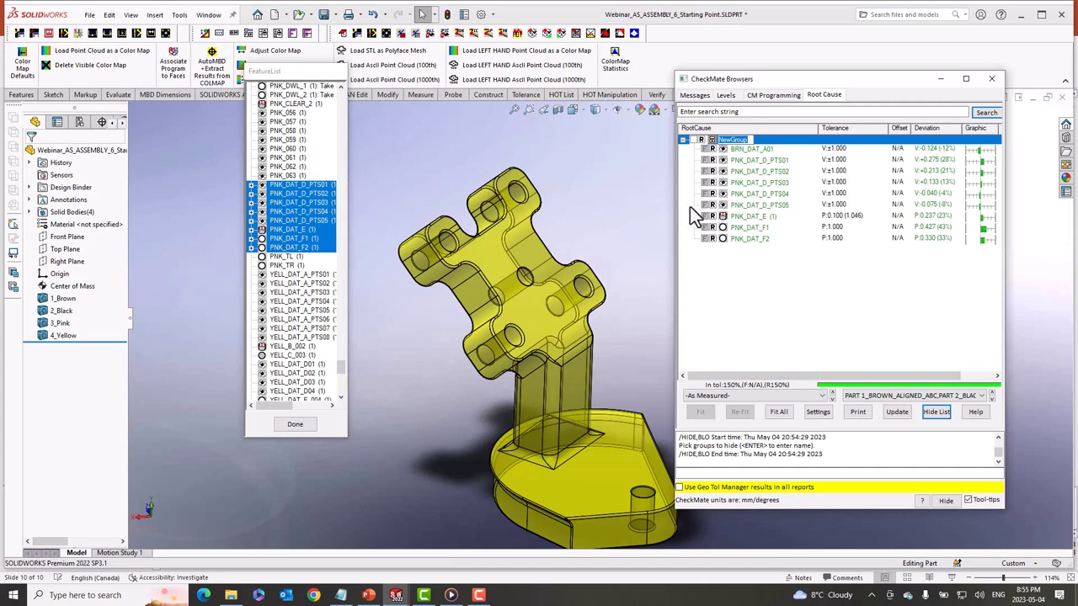
type("PinkPart_Dowels")
key("Return")
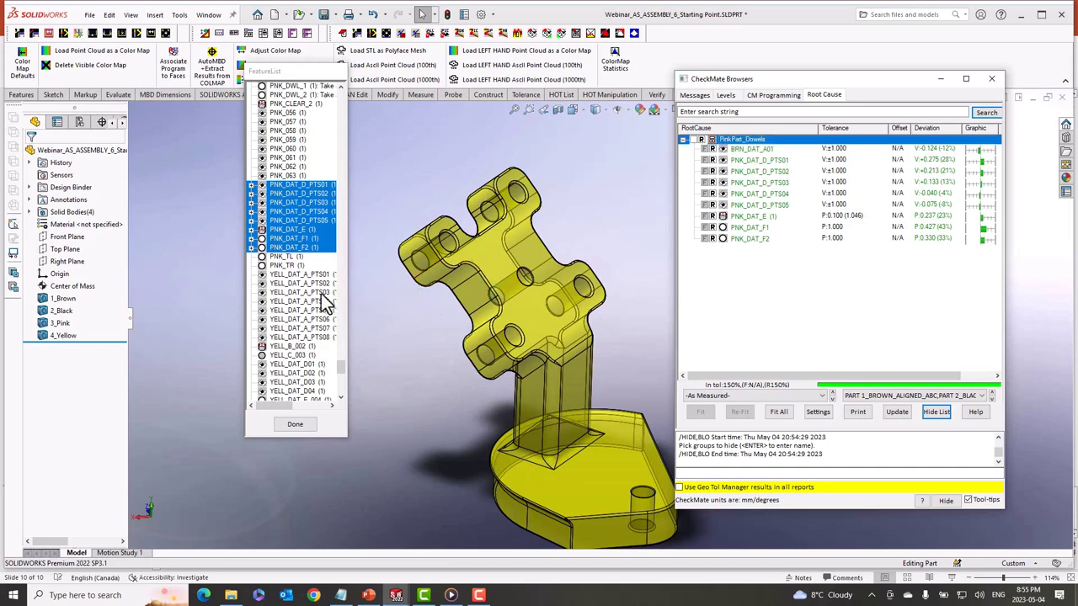
- Group YELL_B_002, YELL_DAT_D01–D04 and YELL_006 as 'Yellow Dowels' and finish picking features
left_click(289, 274)
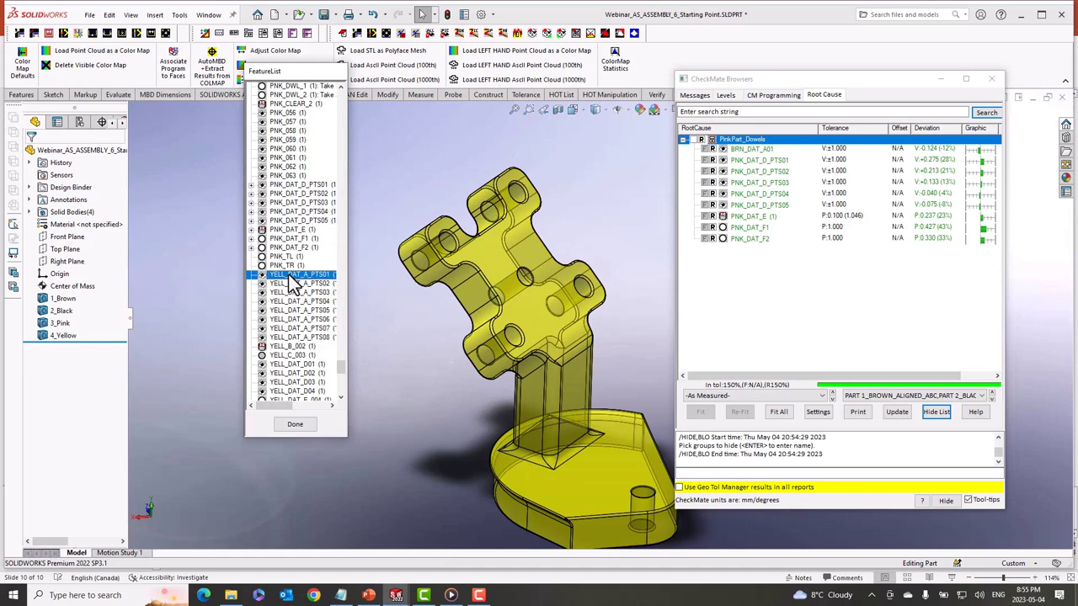
scroll(291, 332, "down", 2)
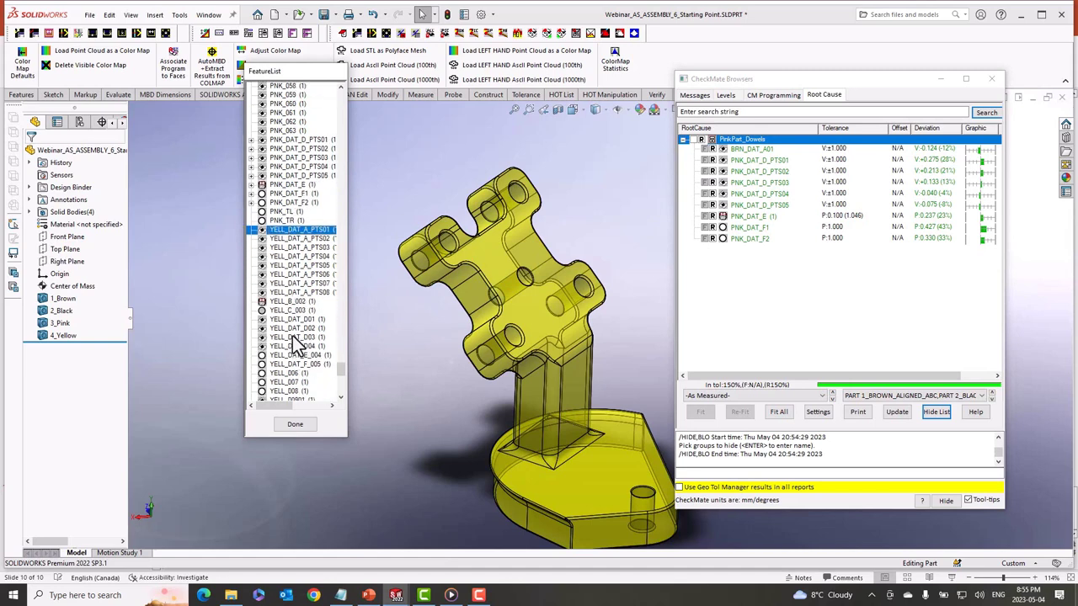
left_click(295, 320)
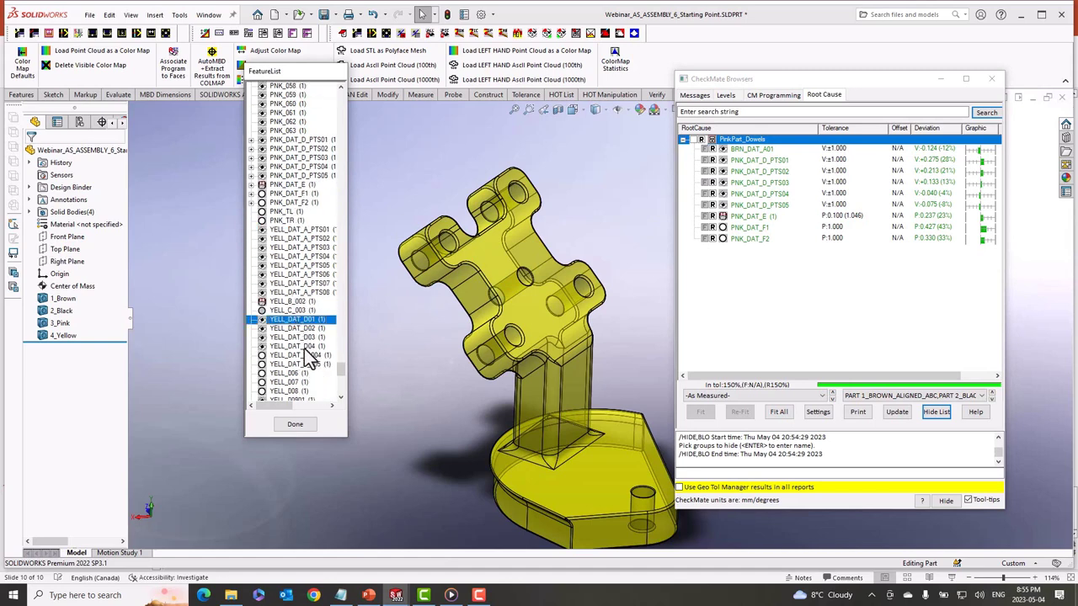
left_click(301, 346, "shift")
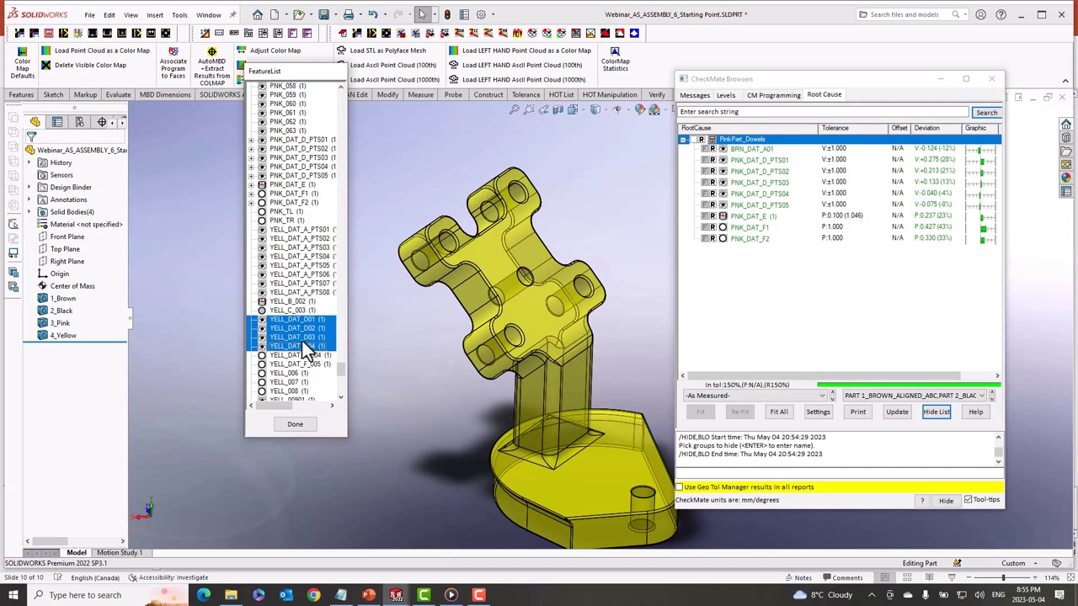
left_click(297, 301, "ctrl")
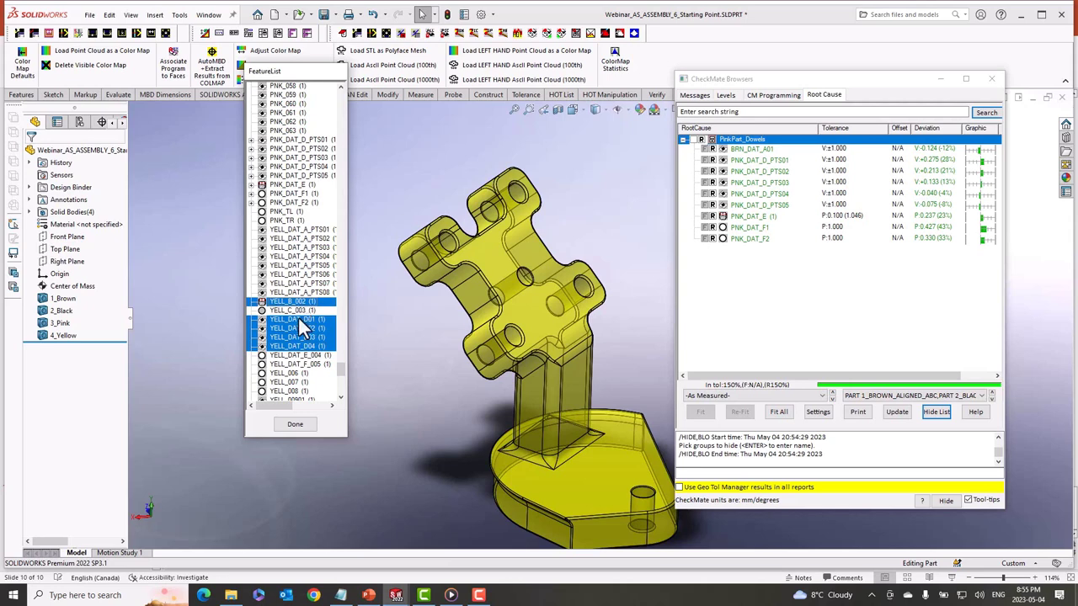
left_click(293, 374, "ctrl")
left_click_drag(293, 379, 750, 339)
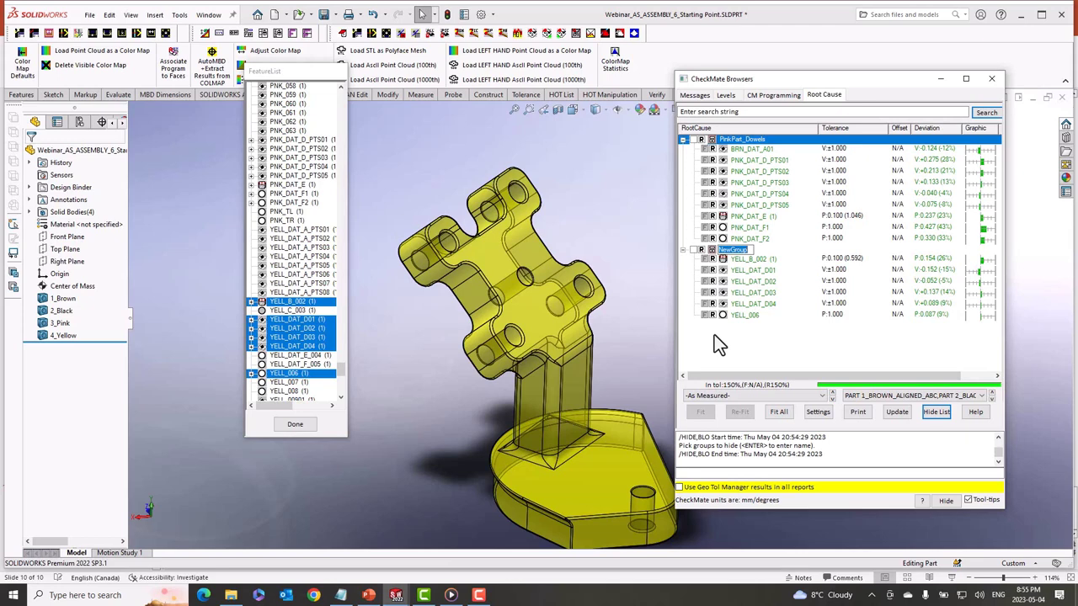
type("Yellow Dowels")
key("Return")
left_click(310, 426)
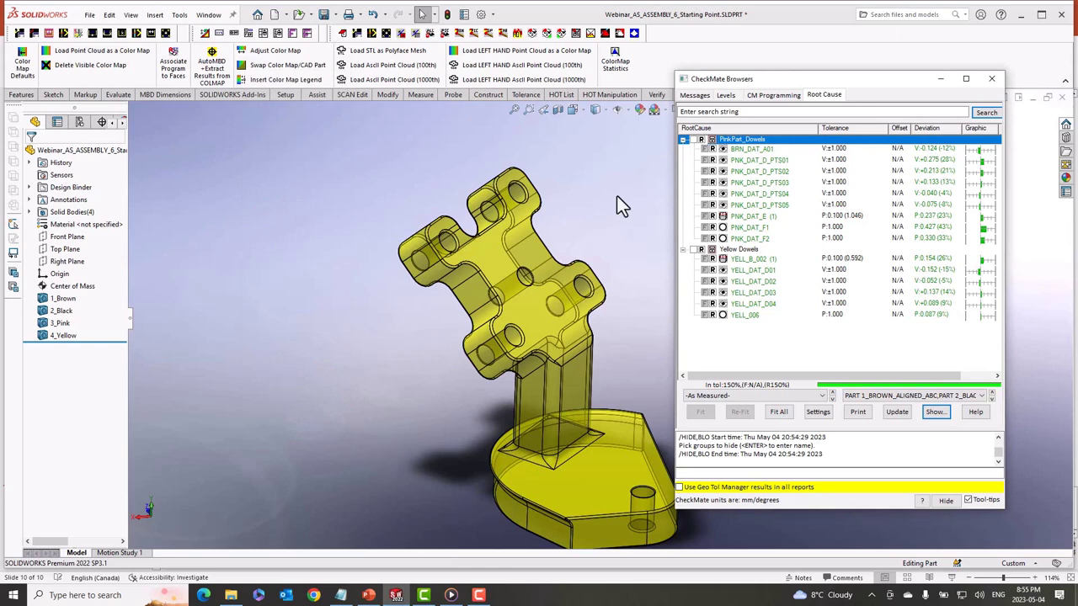
- Enable fitting on PinkPart_Dowels, best-fit, and save the results as PinkDOWEL
left_click(704, 139)
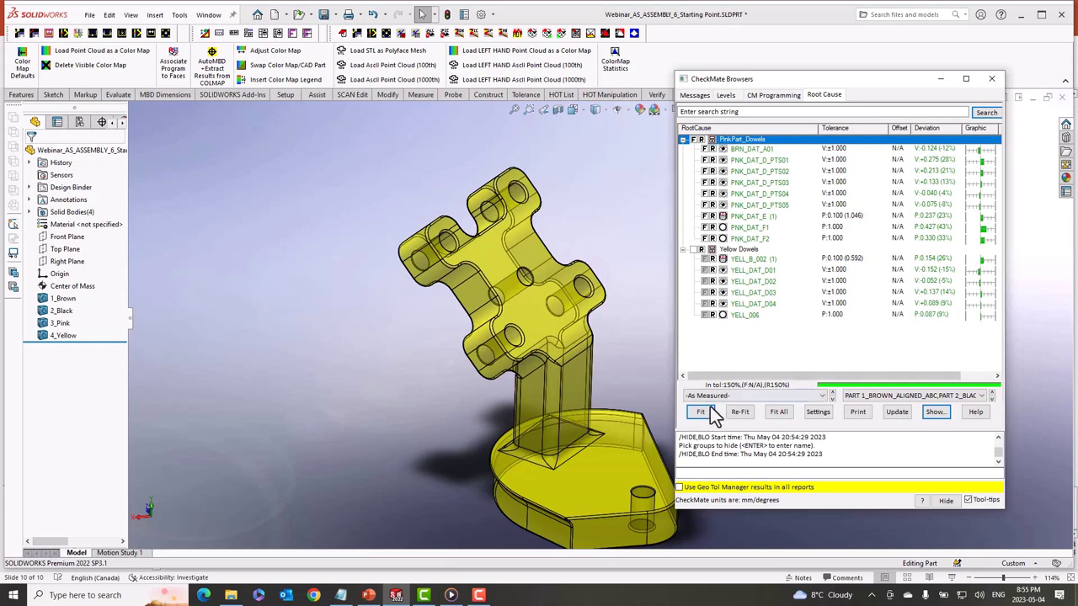
left_click(706, 414)
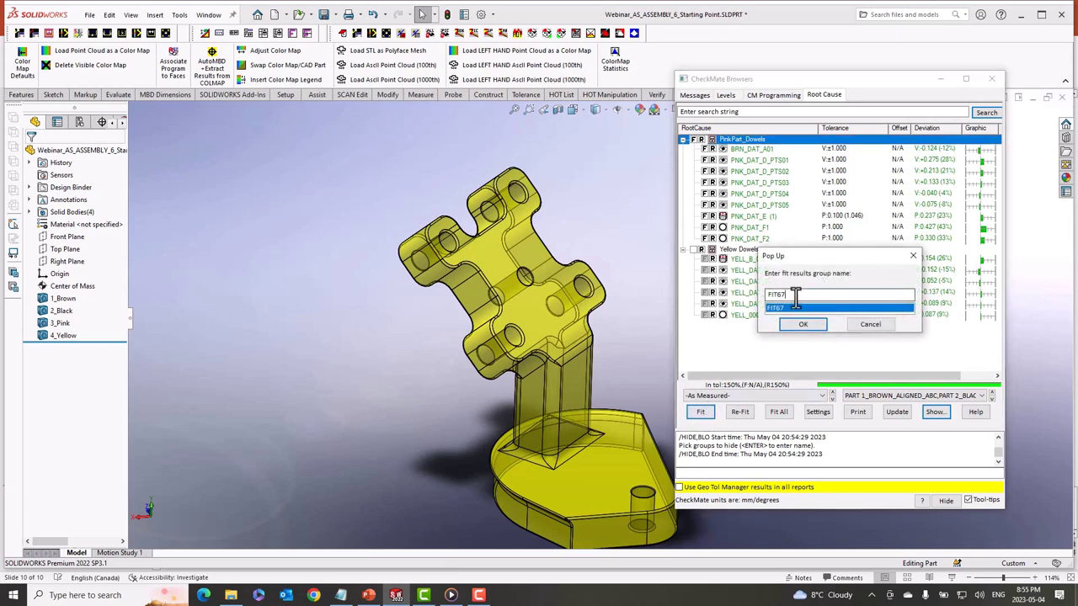
type("Pink")
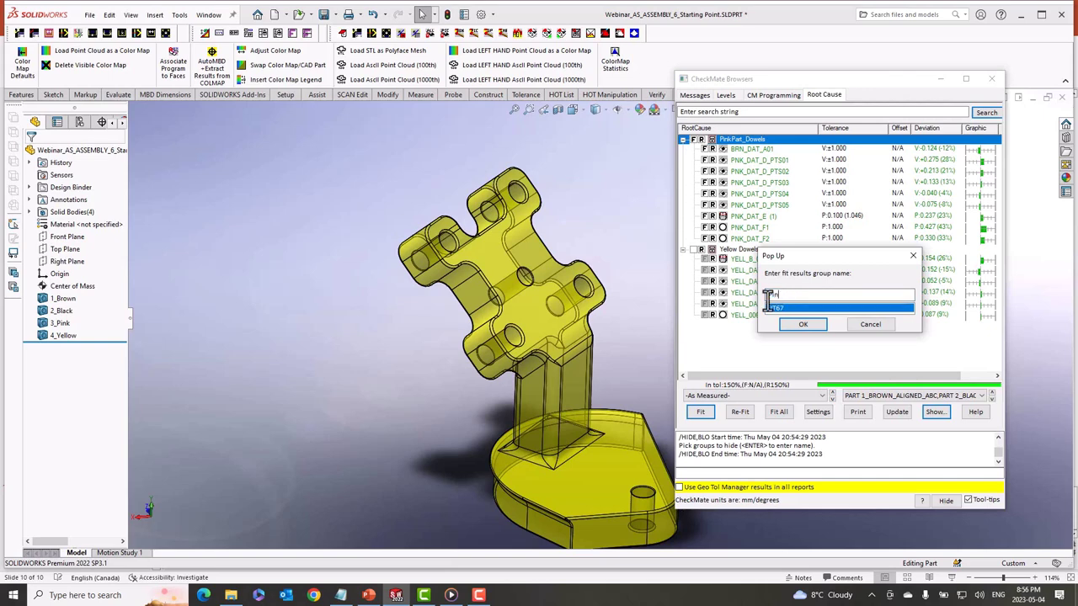
type("DOWEL")
left_click(802, 325)
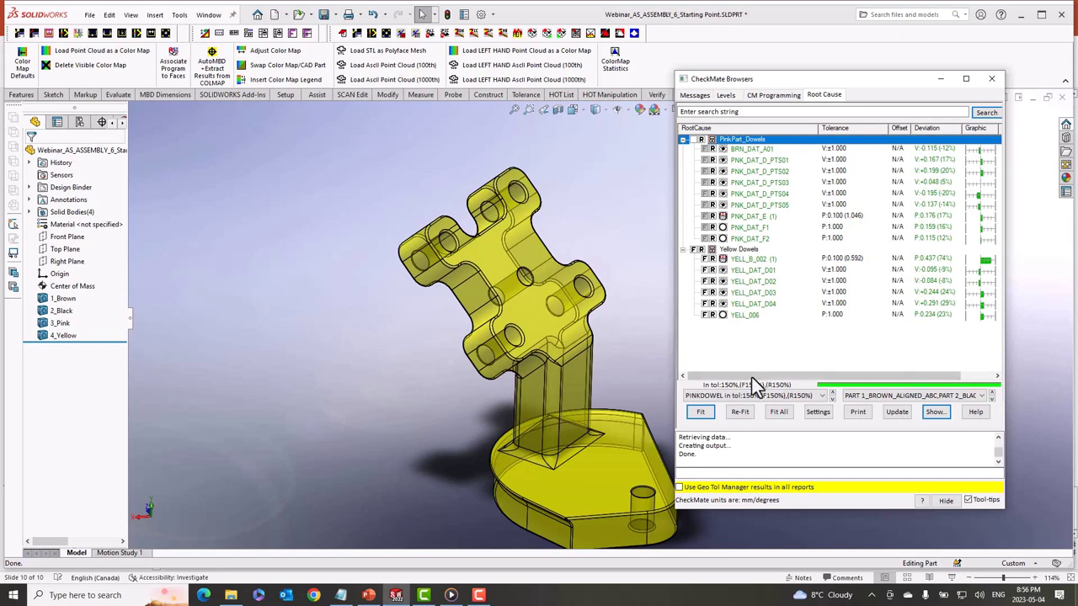
- Best-fit to the Yellow Dowels features and save the results as YellowDowels
left_click(701, 415)
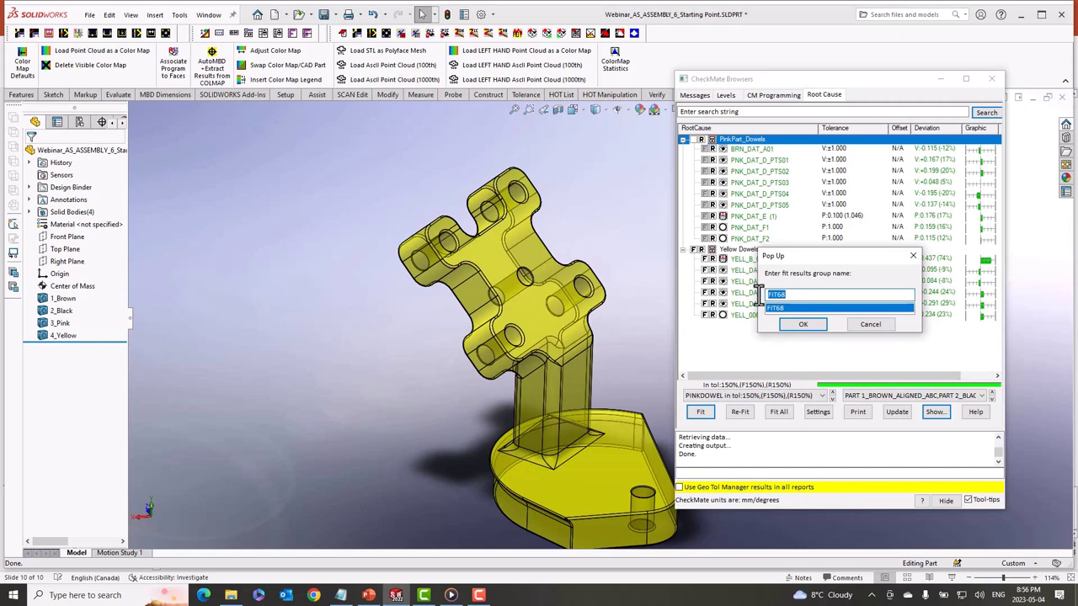
type("YellowDowels")
left_click(813, 325)
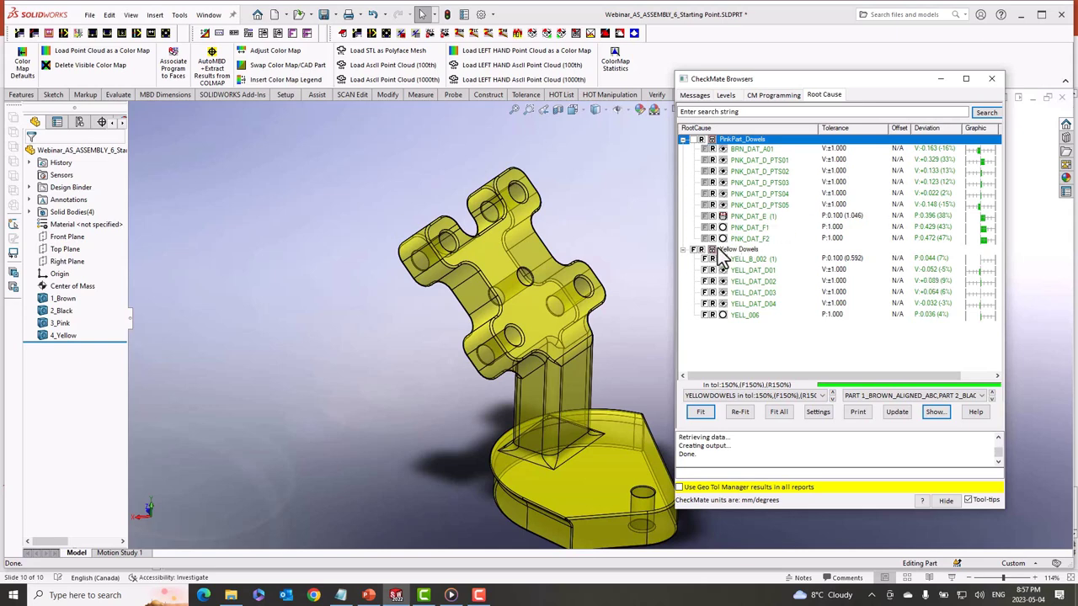
- Orbit and zoom the yellow part to inspect the fit result
middle_click_drag(619, 246, 701, 241)
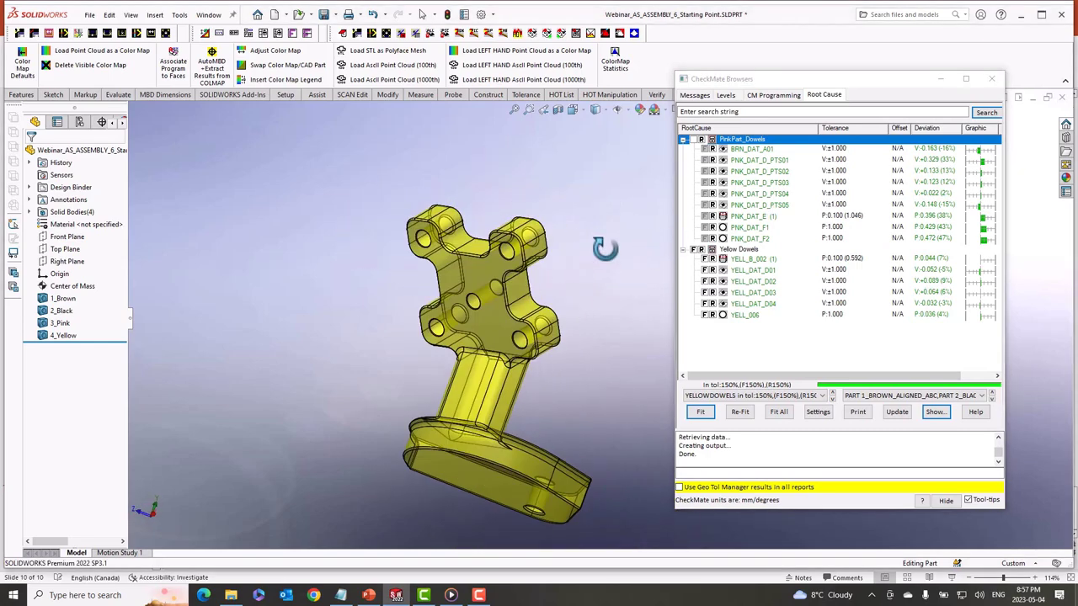
middle_click_drag(605, 248, 594, 265)
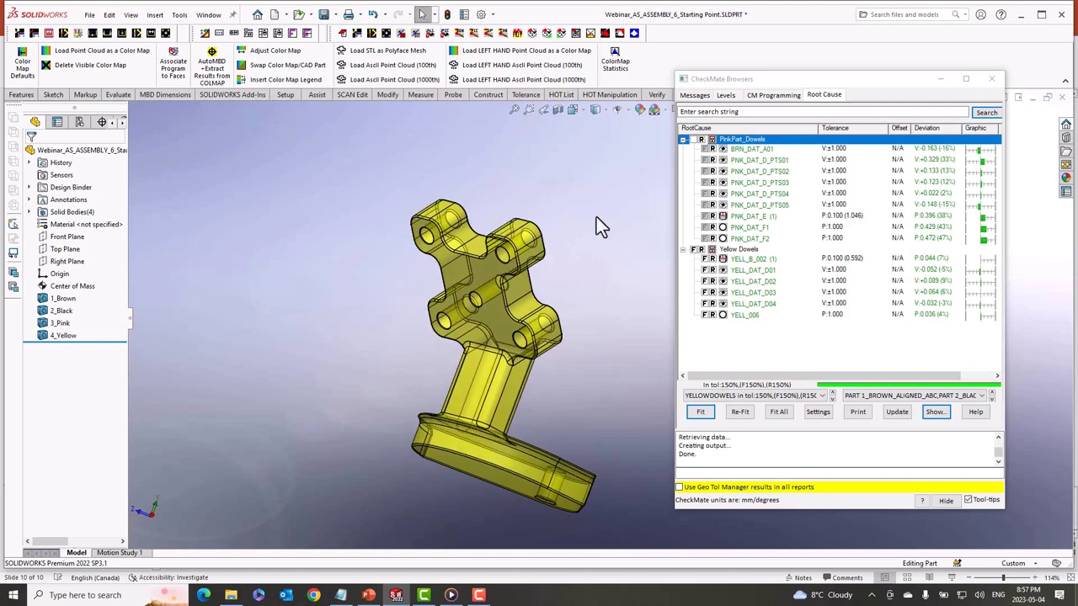
scroll(468, 296, "down", 3)
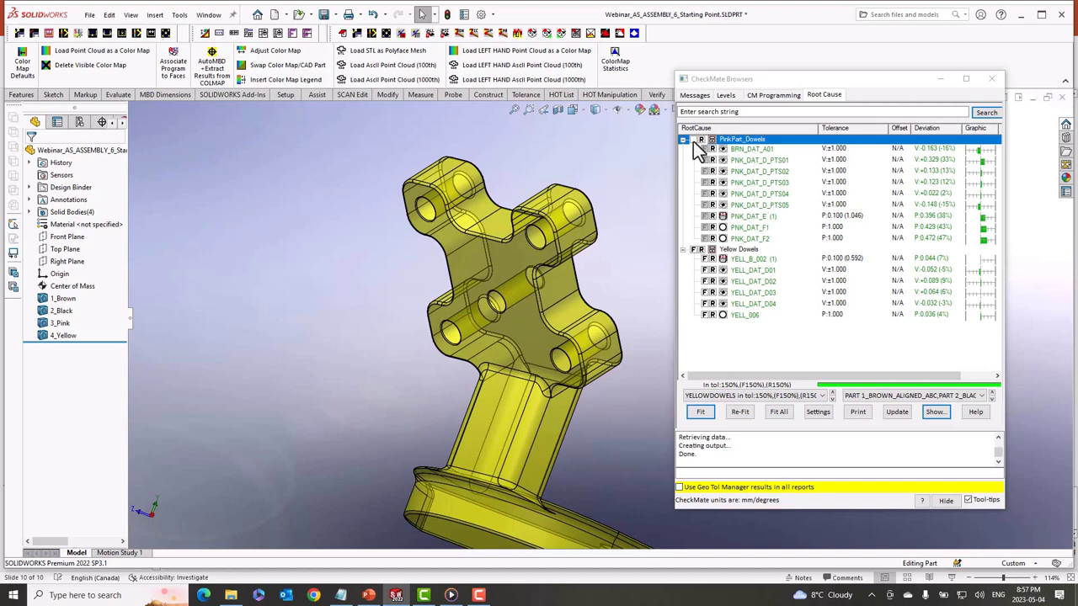
- Switch the displayed fit results to PINKDOWEL
left_click(696, 256)
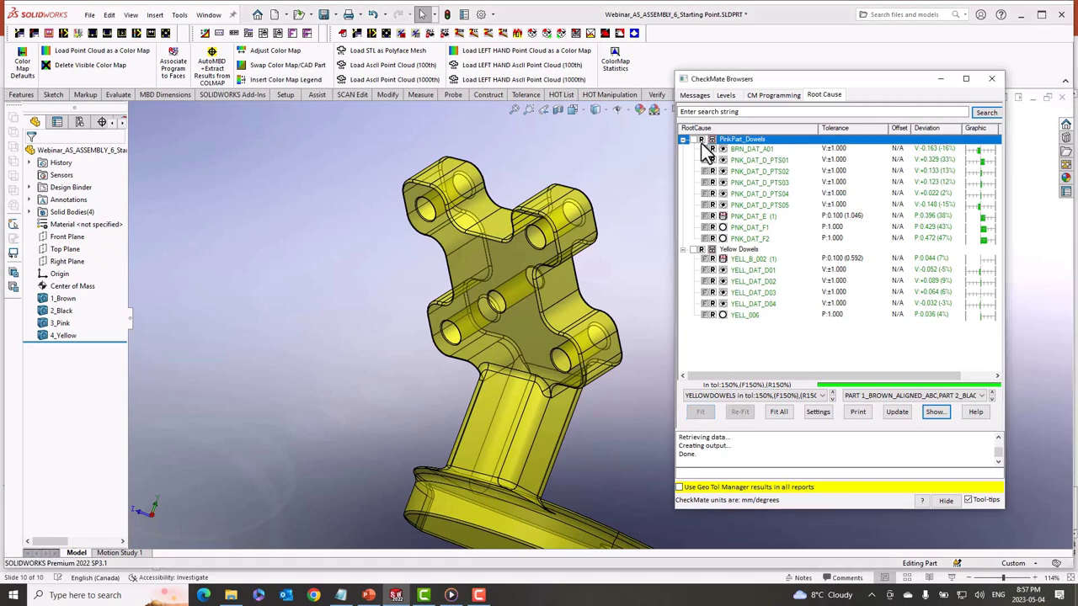
left_click(718, 396)
left_click(719, 451)
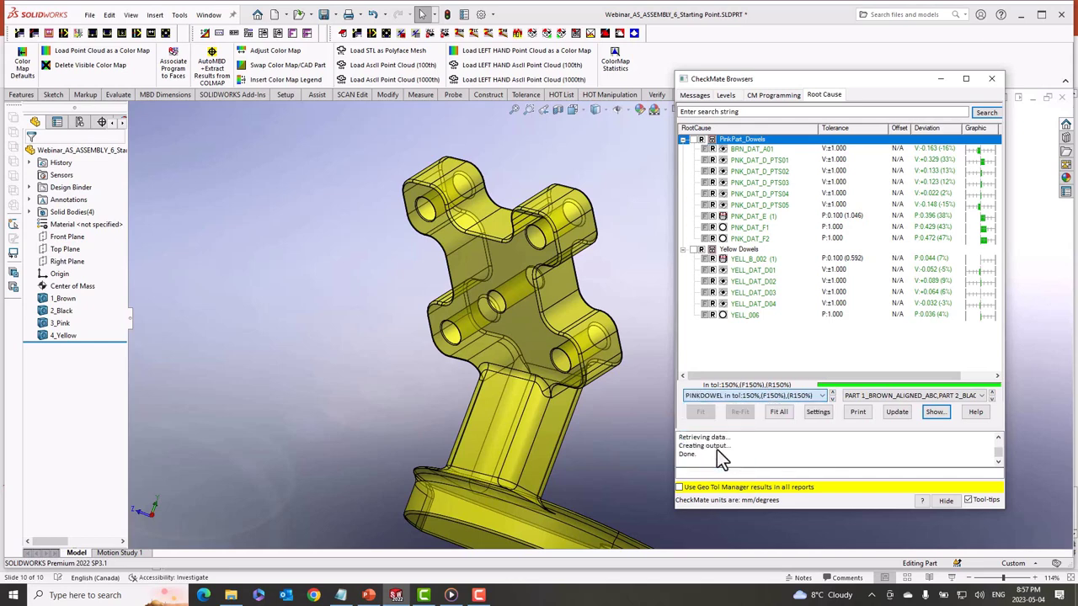
- Remove BRN_DAT_A01 from the pink dowel group and re-fit PINKDOWEL without it
left_click(740, 149)
right_click(740, 149)
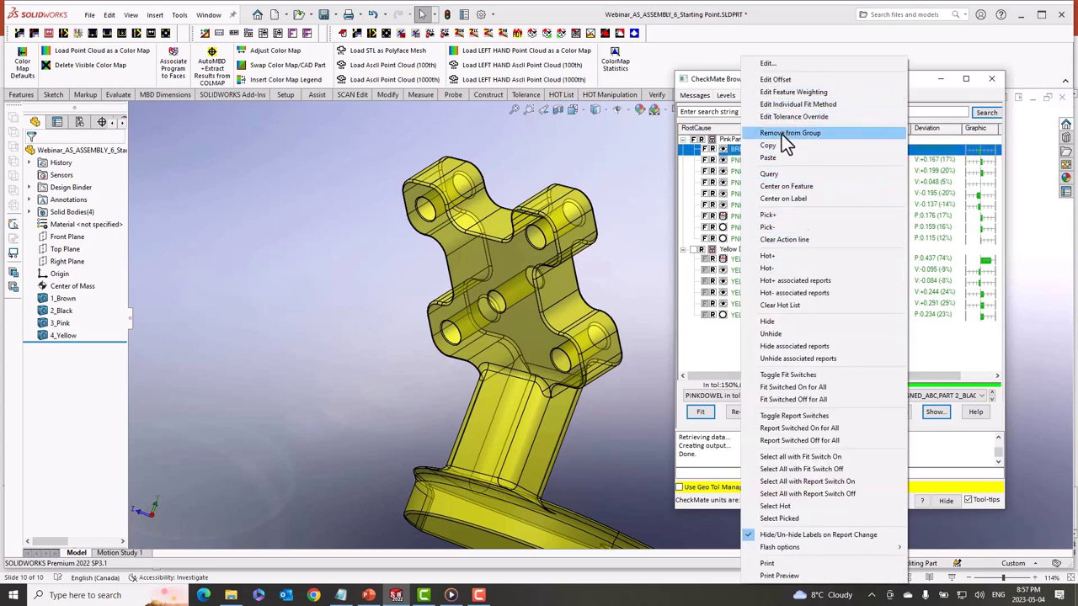
left_click(782, 133)
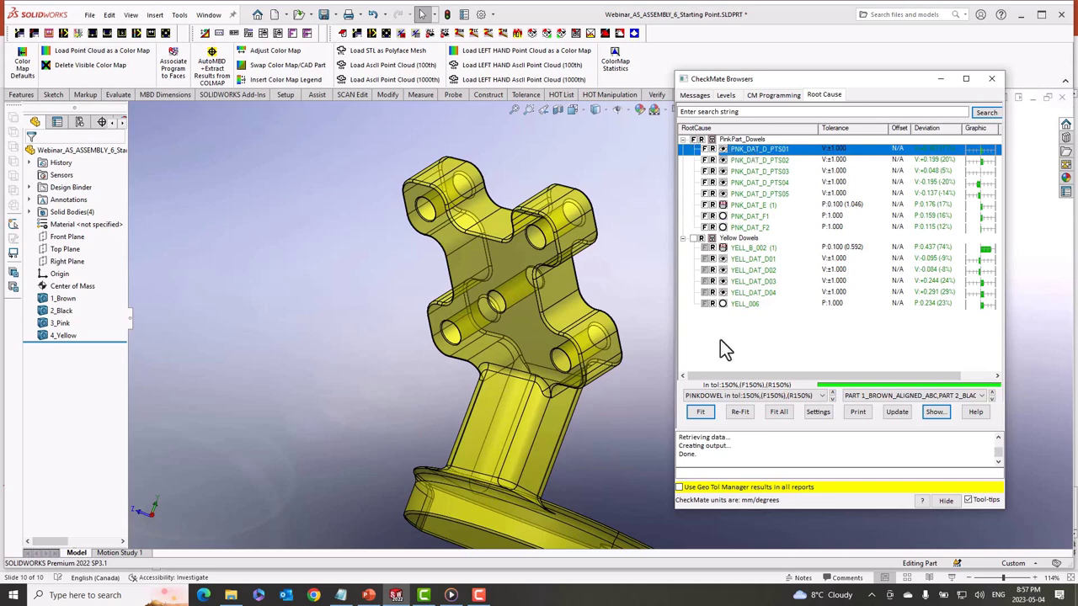
left_click(741, 413)
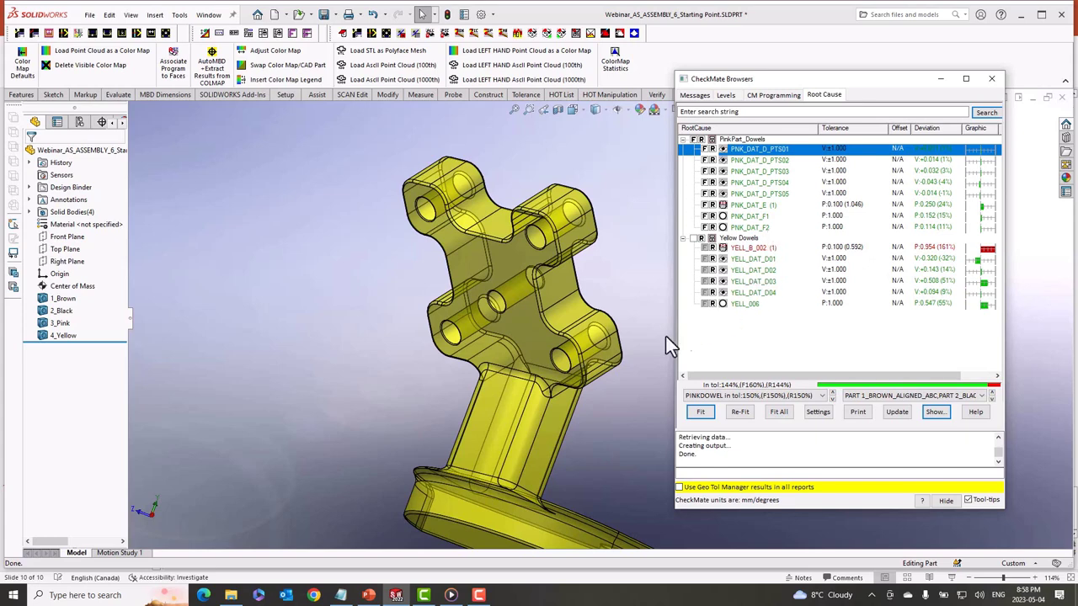
middle_click_drag(626, 345, 657, 305)
scroll(644, 309, "down", 3)
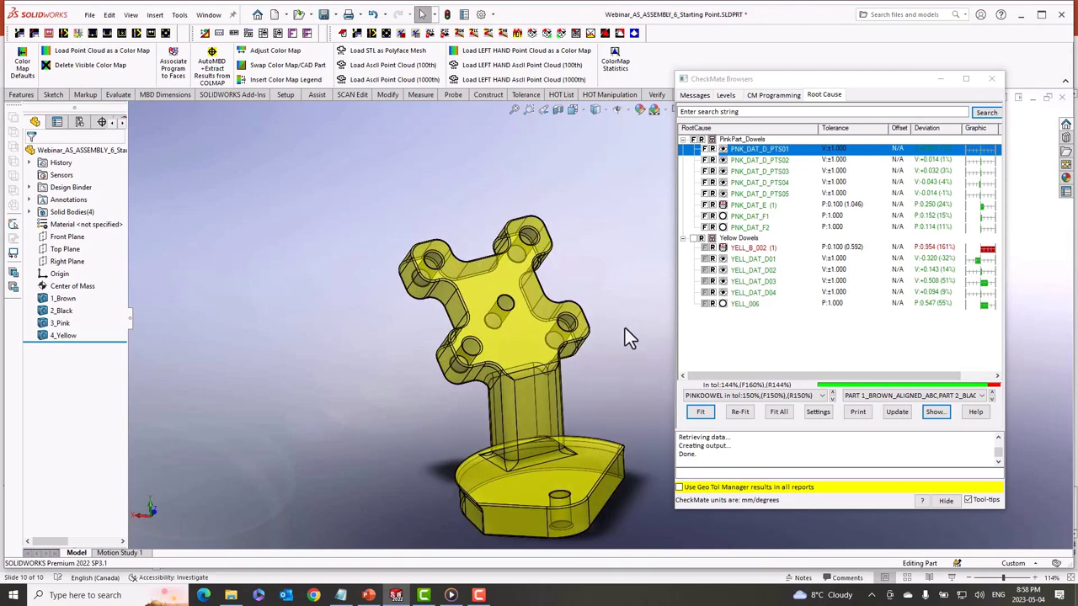
middle_click_drag(608, 314, 606, 349)
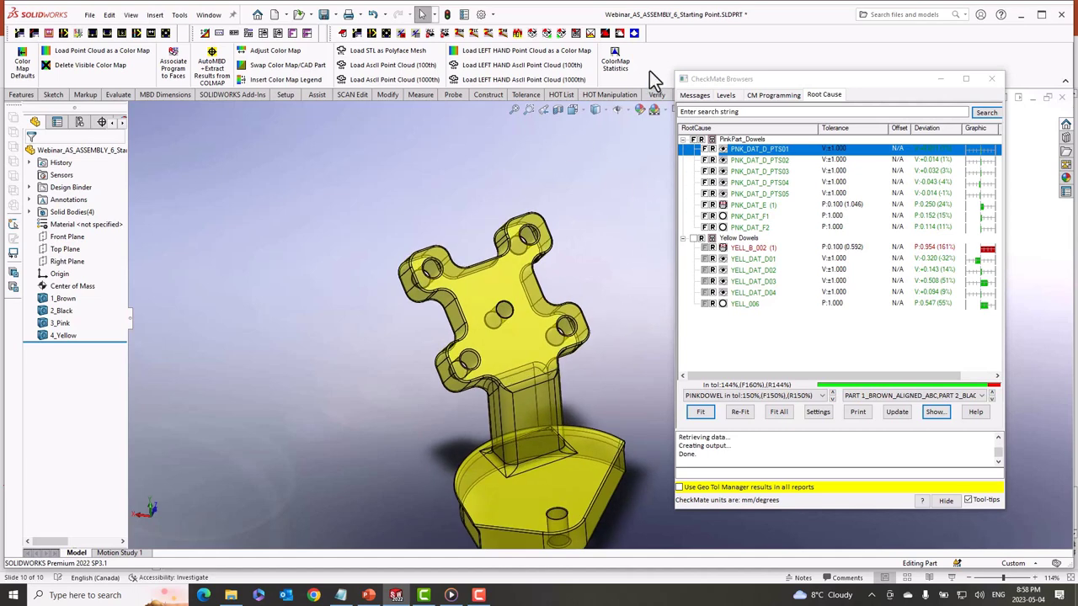
left_click_drag(707, 73, 704, 105)
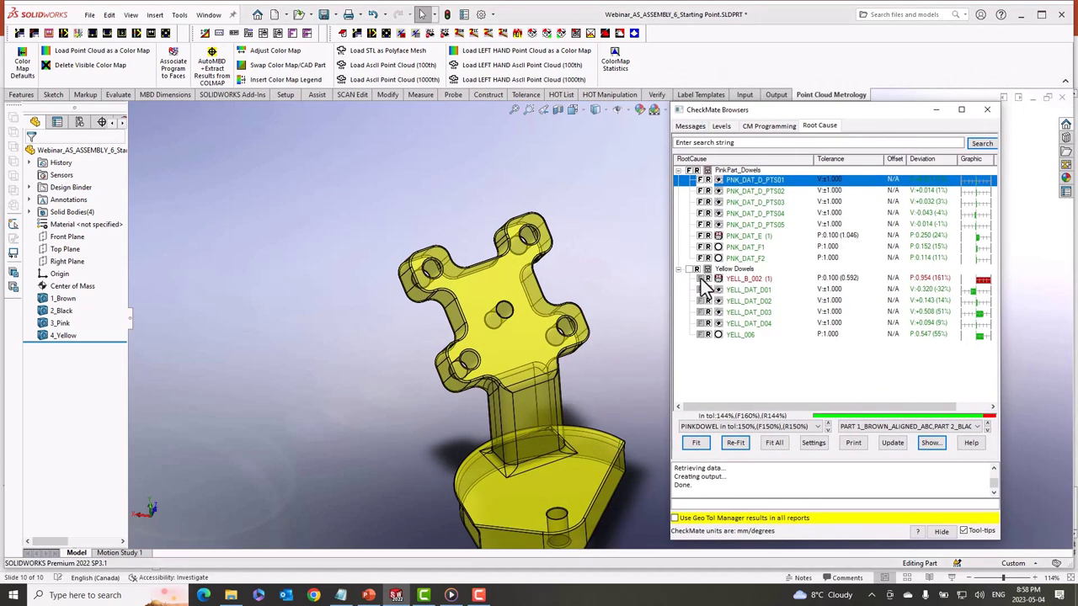
- Draw a whisker report by group from the YELLOWDOWELS fit on the PART 4_YELLOW scan
left_click(772, 96)
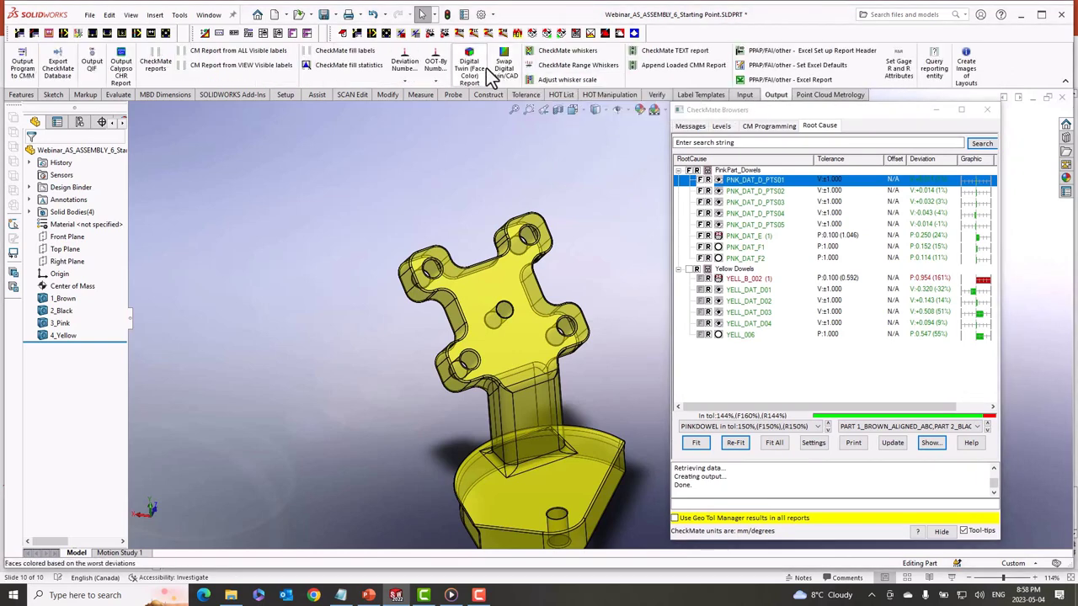
left_click(571, 55)
left_click(502, 355)
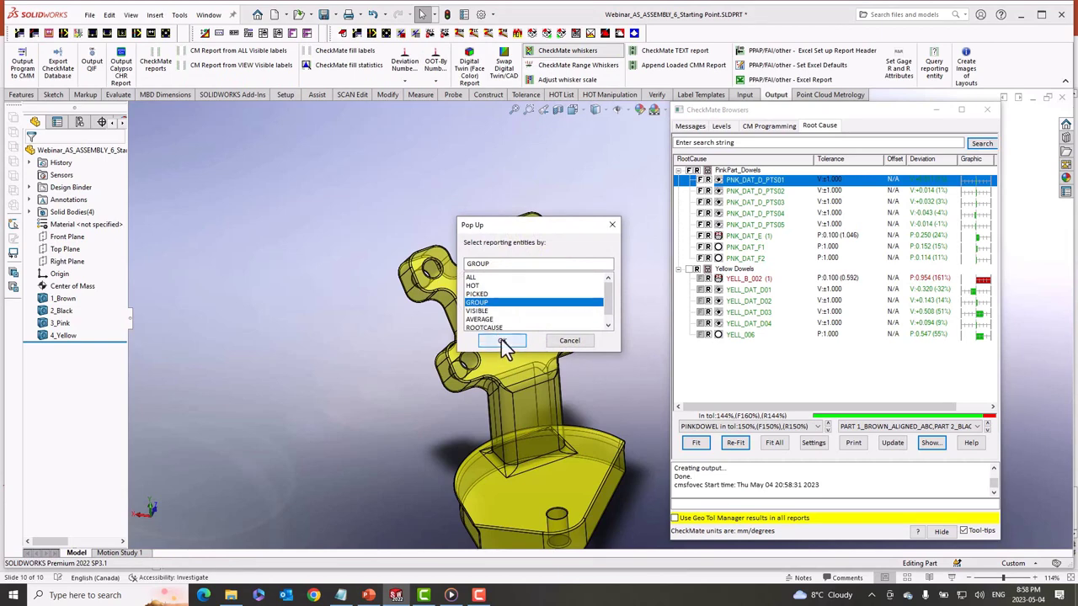
left_click(503, 341)
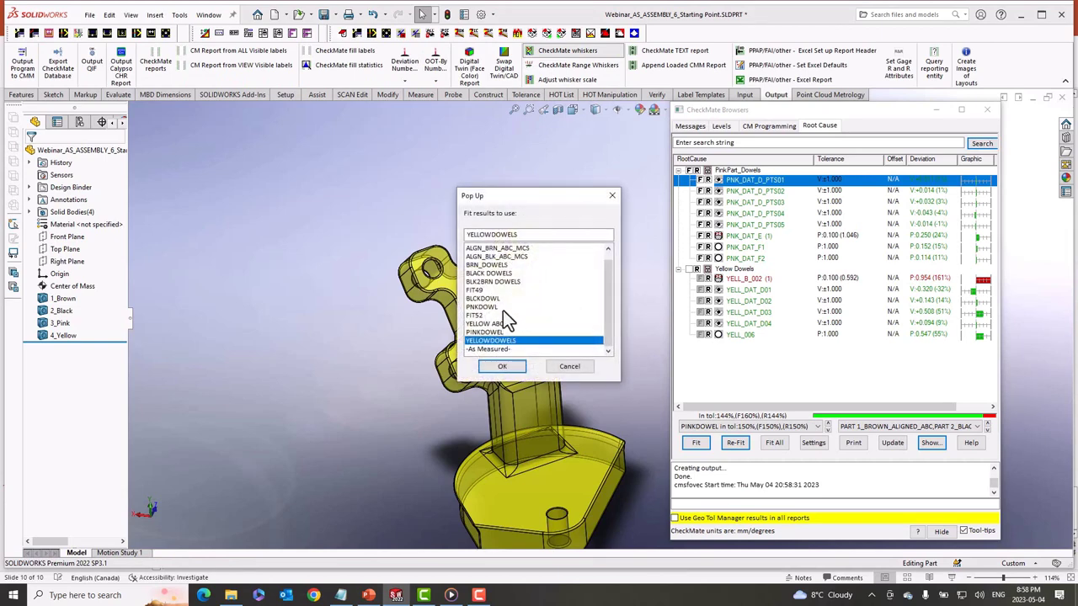
left_click(502, 370)
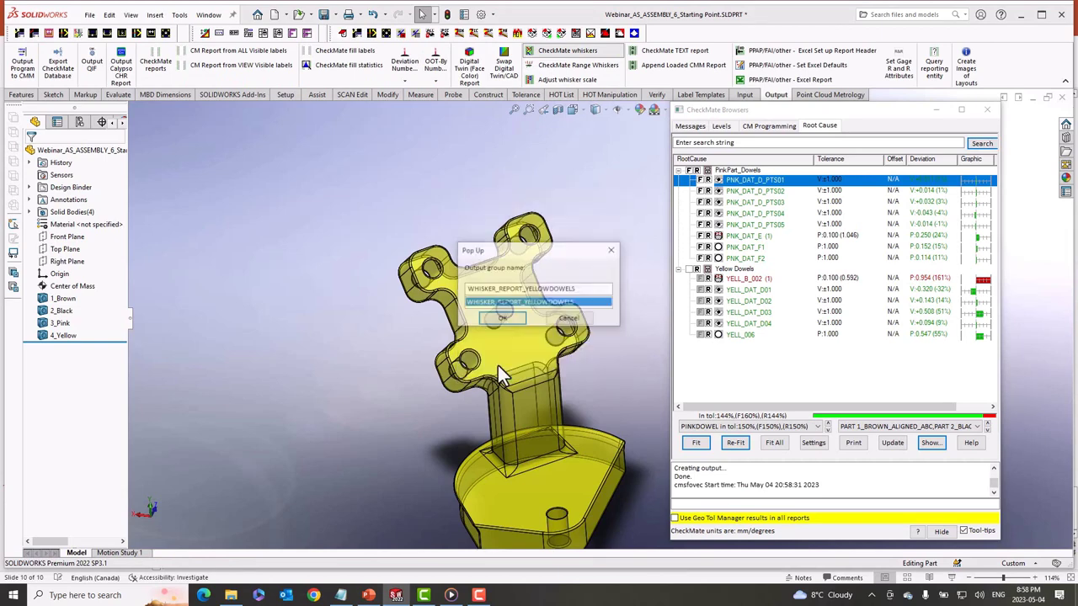
left_click(502, 318)
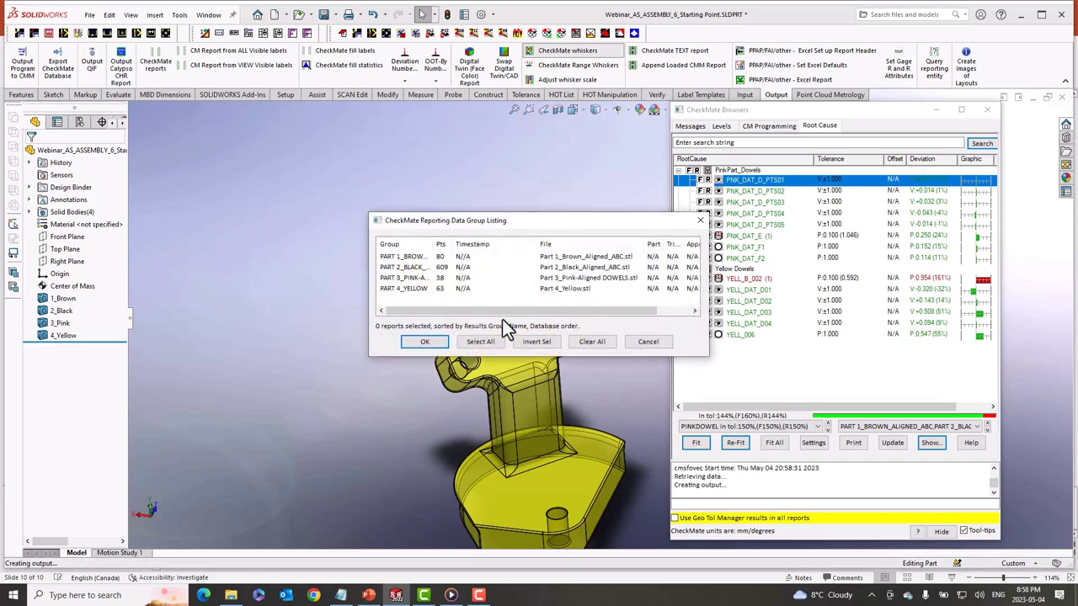
left_click(404, 289)
left_click(424, 341)
- Orbit and zoom the part to inspect the whiskers on the dowel plate
middle_click_drag(503, 337, 543, 335)
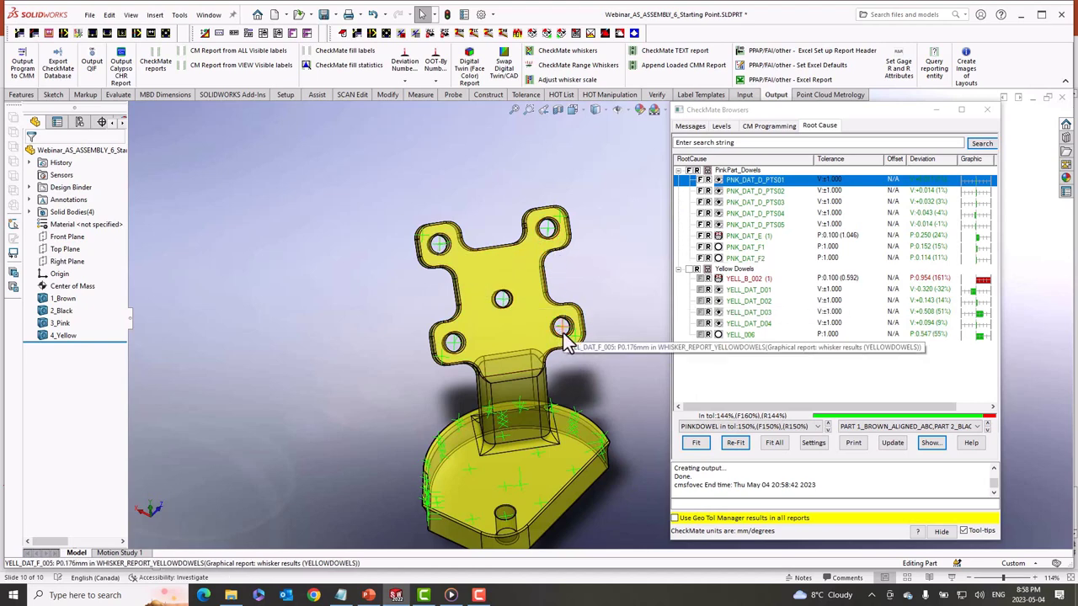
middle_click_drag(568, 376, 583, 357)
scroll(583, 358, "down", 2)
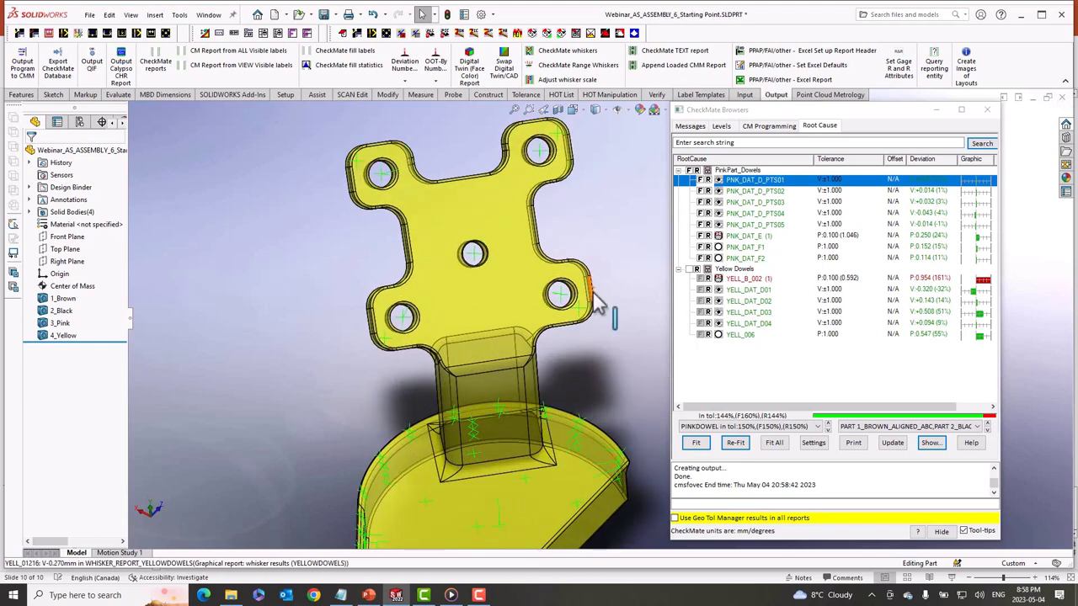
scroll(617, 173, "up", 2)
middle_click_drag(618, 173, 605, 218)
- Hide the report group for the YELL_DAT_F_005 hole
scroll(604, 216, "down", 2)
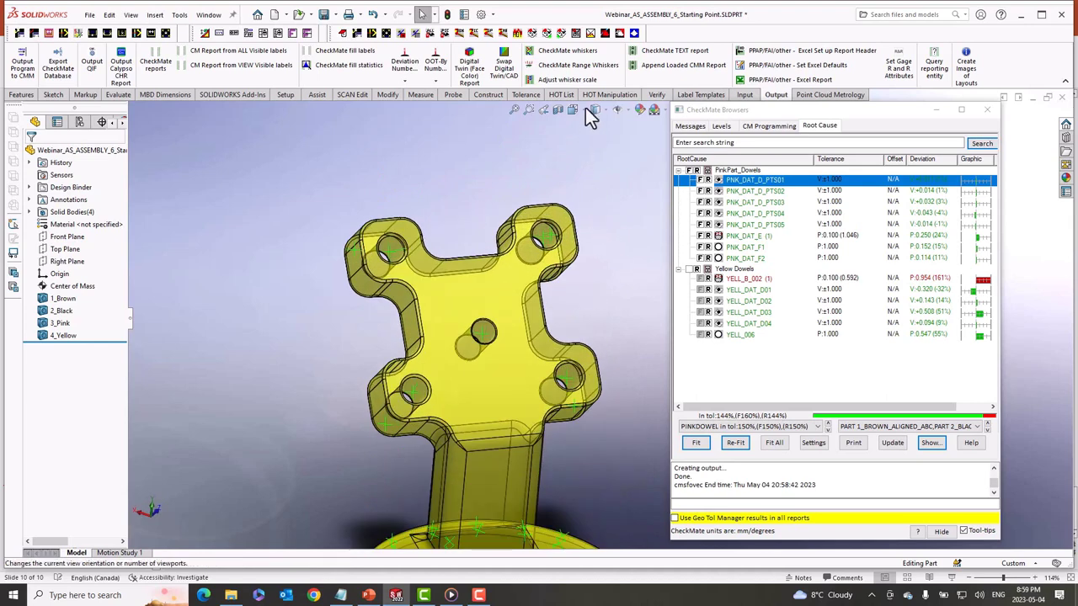
left_click(547, 33)
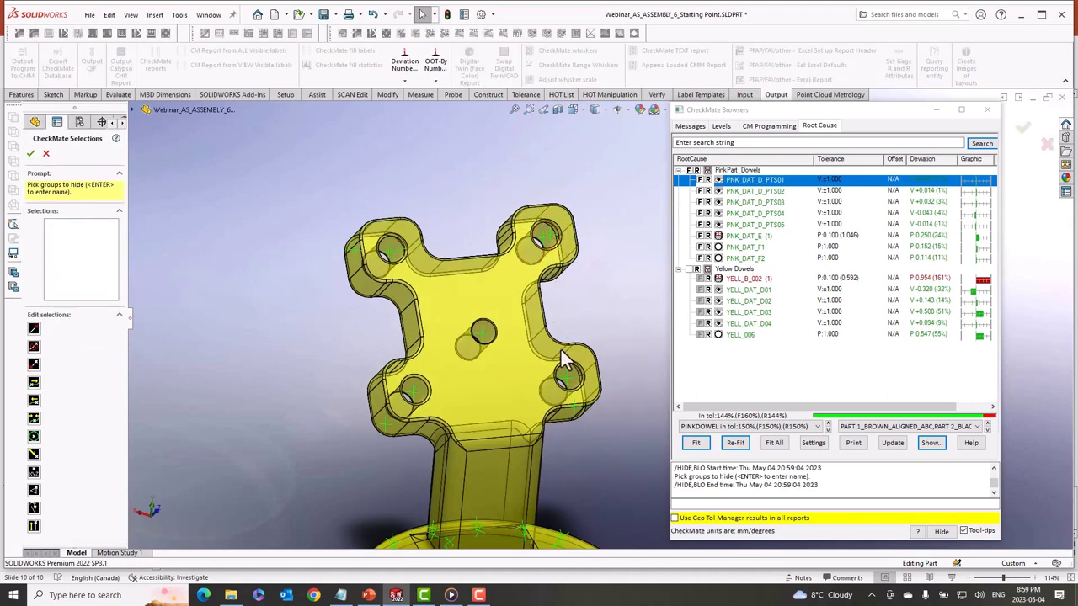
left_click(573, 377)
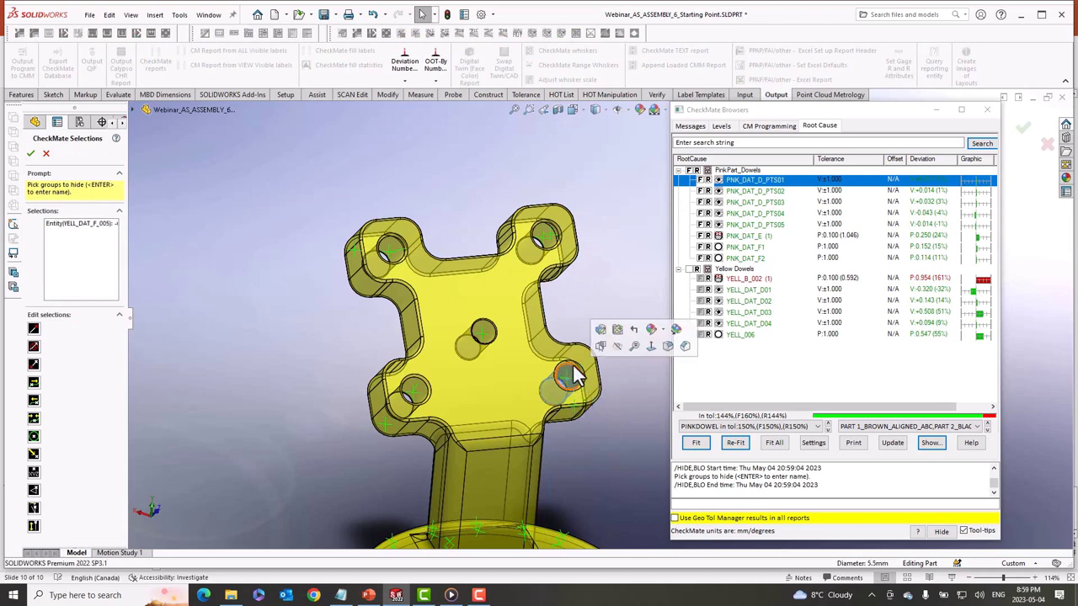
key("Return")
scroll(579, 306, "up", 3)
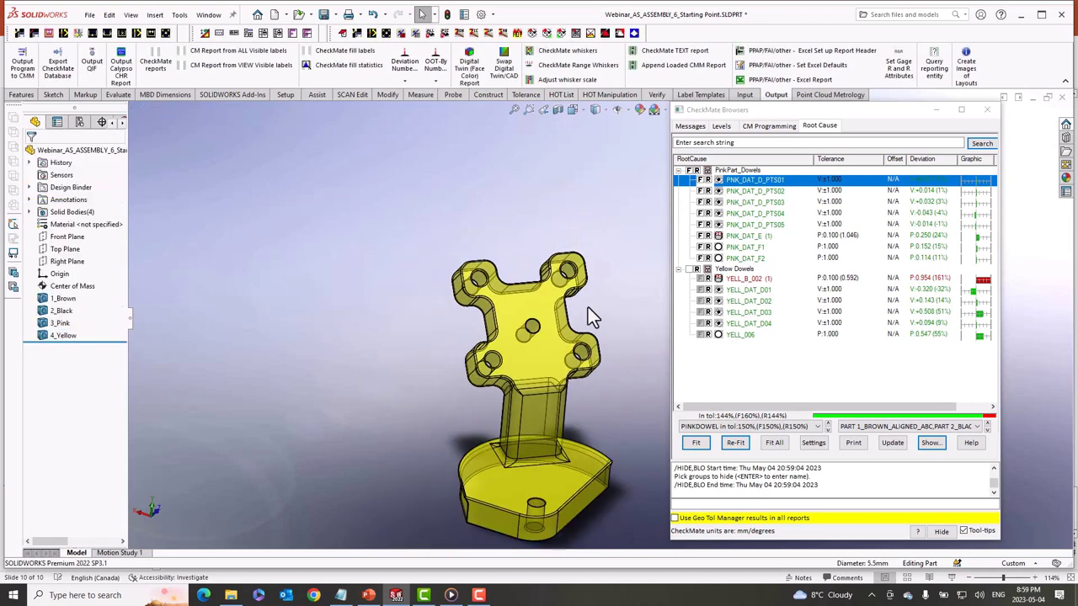
- Stack YELLOWDOWELS on PINKDOWEL as fit group Yellow2Pink and save the results
left_click(692, 503)
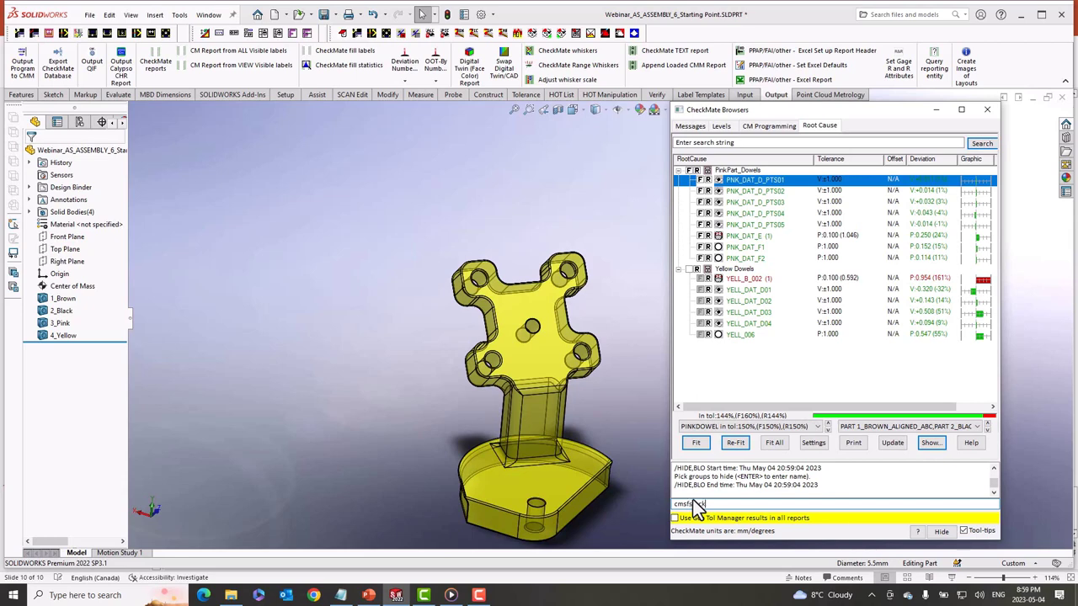
key("Return")
left_click(795, 322)
left_click_drag(795, 322, 754, 331)
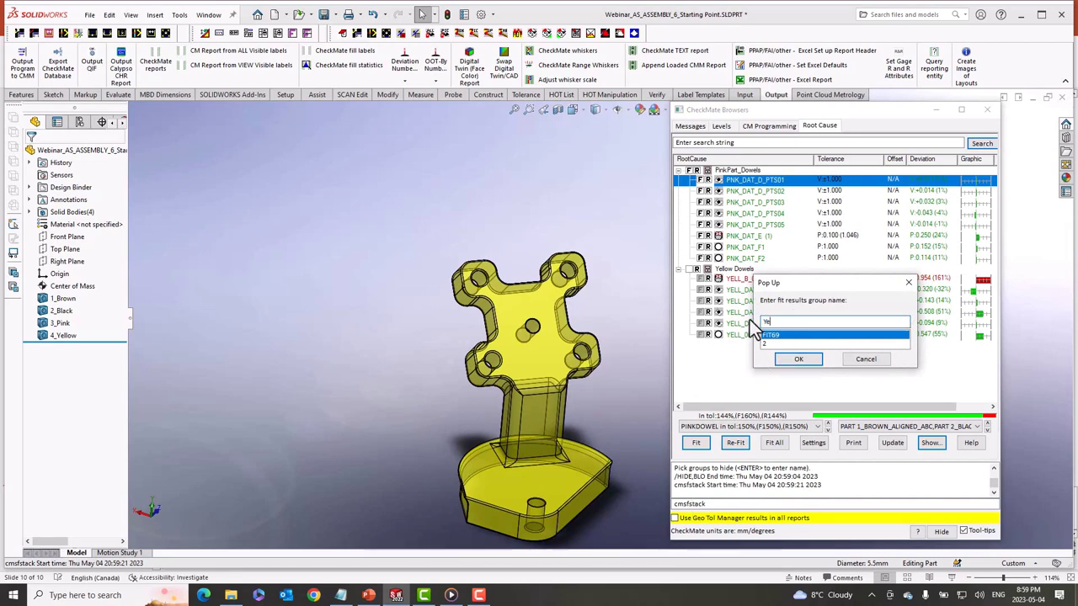
type("Yellow2Pink")
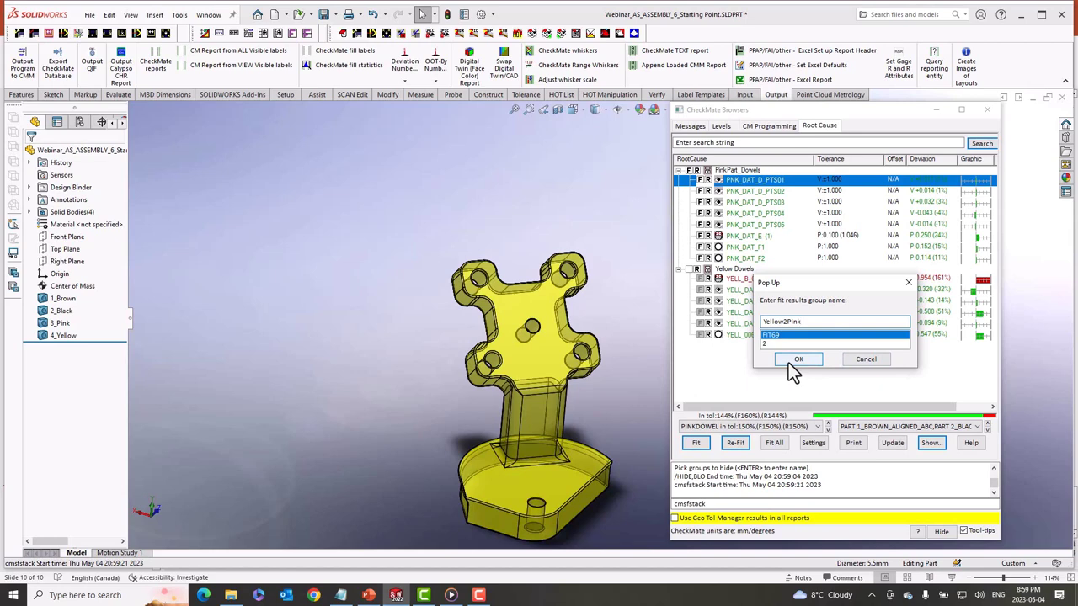
left_click(789, 361)
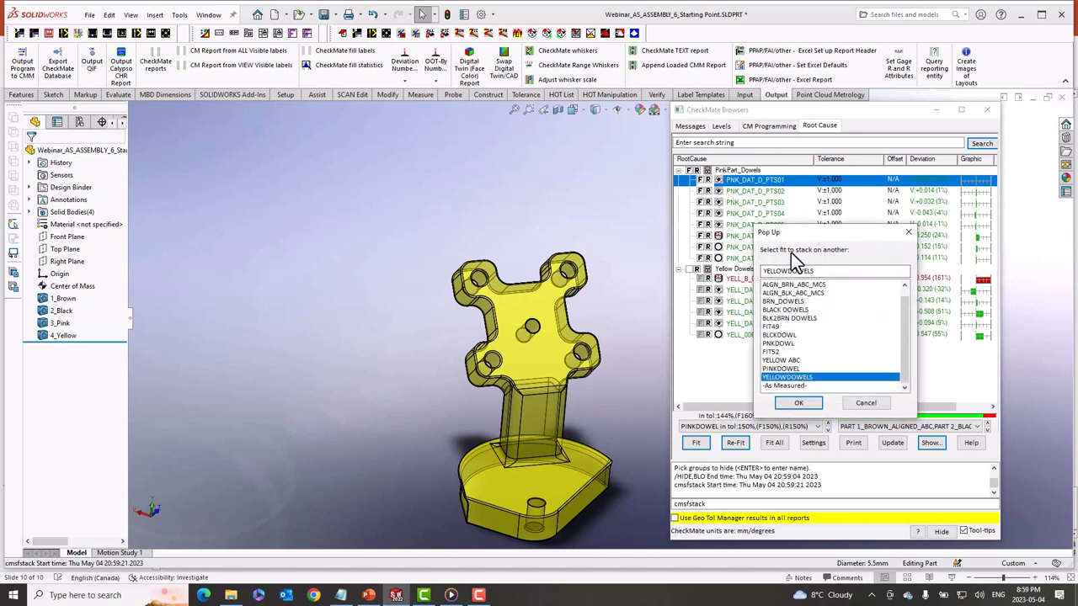
left_click(796, 404)
left_click(781, 369)
left_click(798, 404)
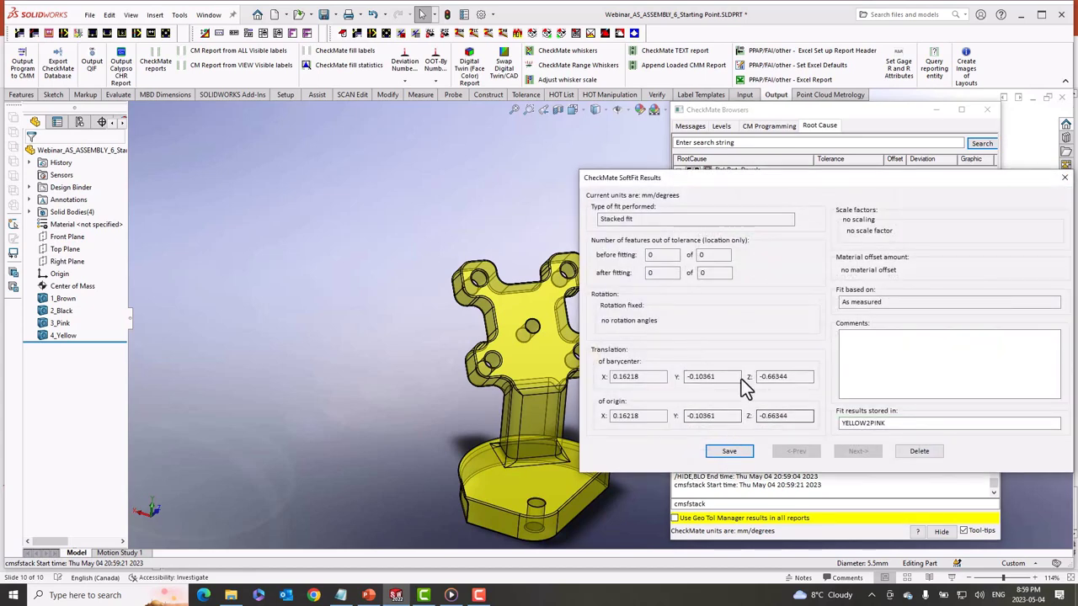
left_click(730, 452)
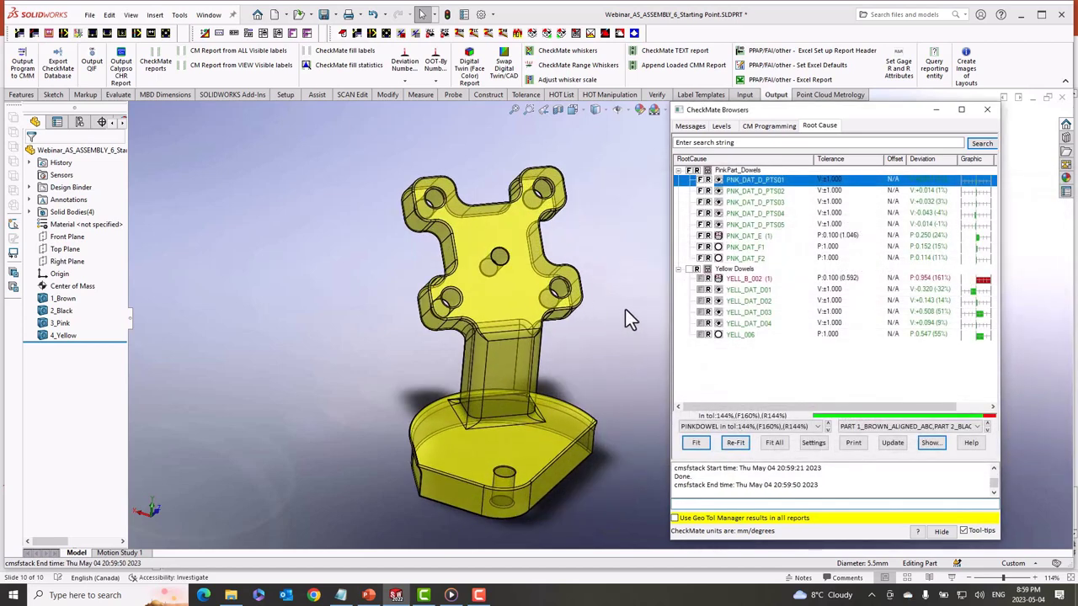
- Show the PART 4_YELLOW scan level and mark the yellow scan mesh hot
left_click(721, 125)
left_click(680, 249)
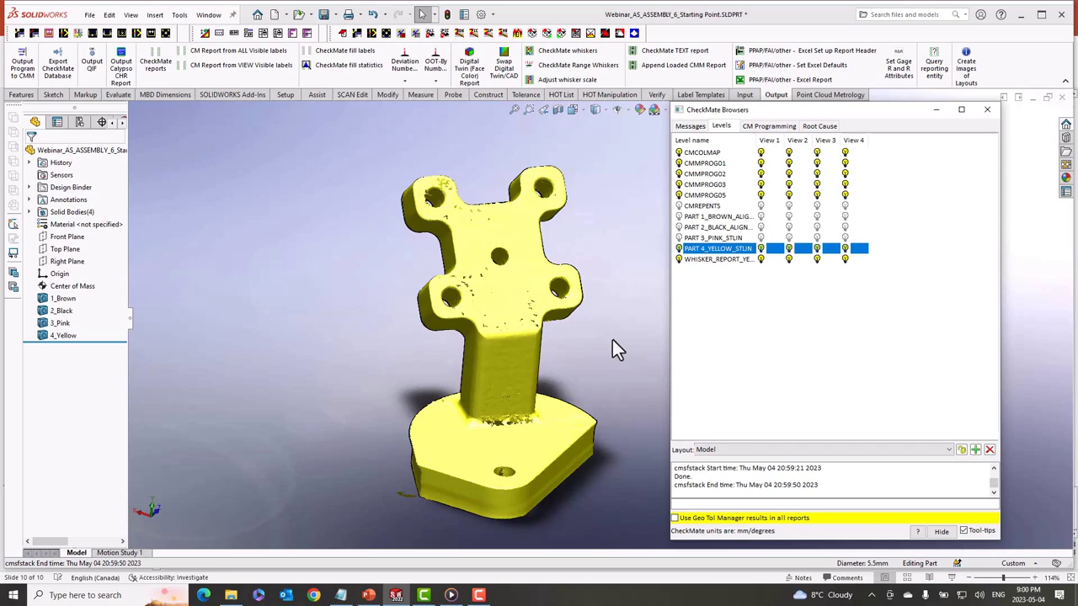
left_click(489, 33)
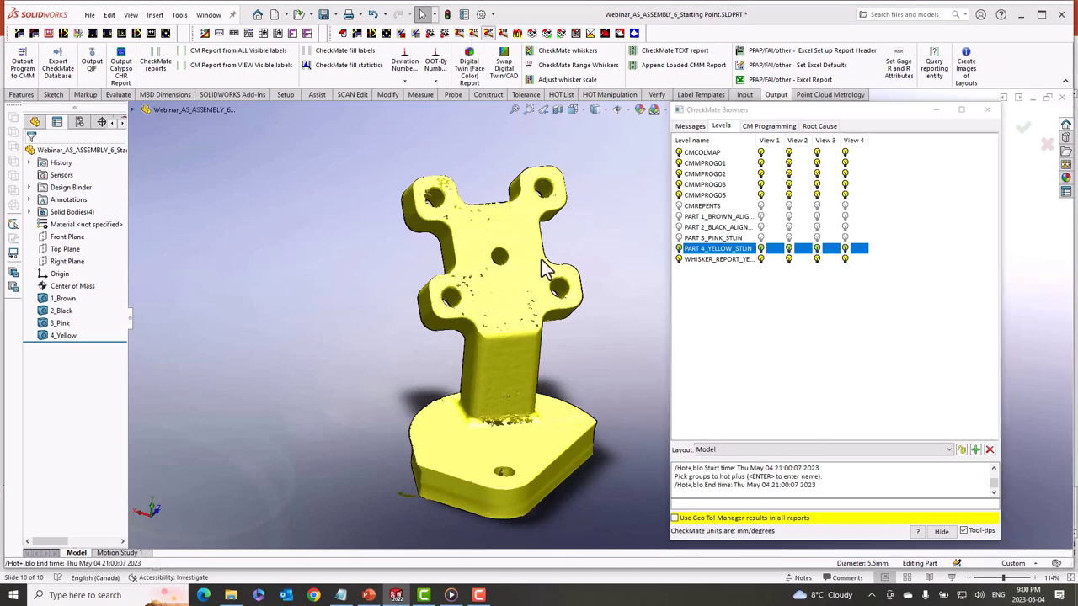
left_click(522, 349)
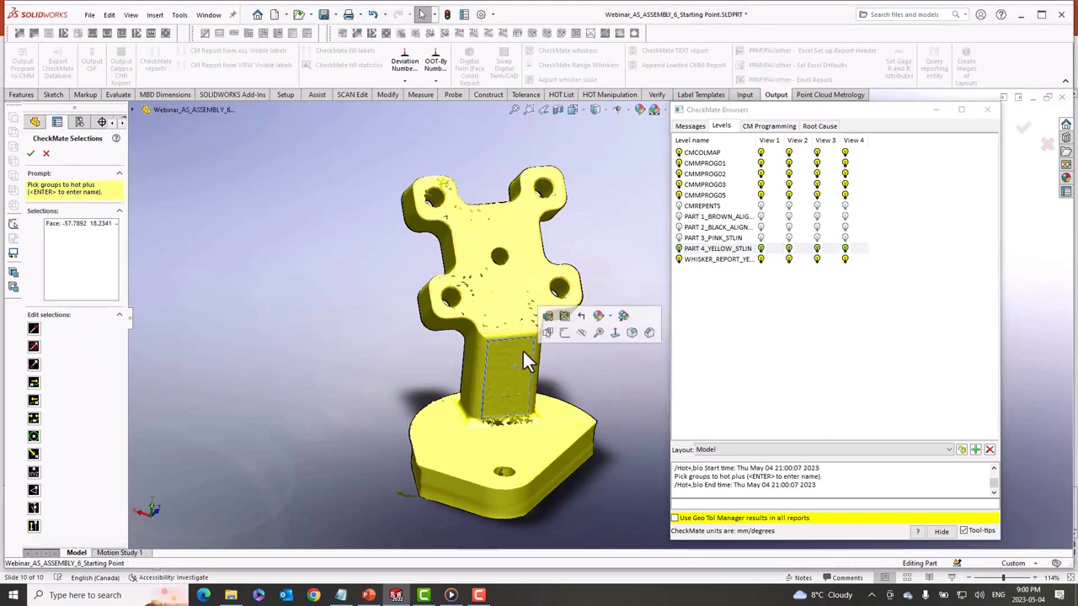
left_click(720, 518)
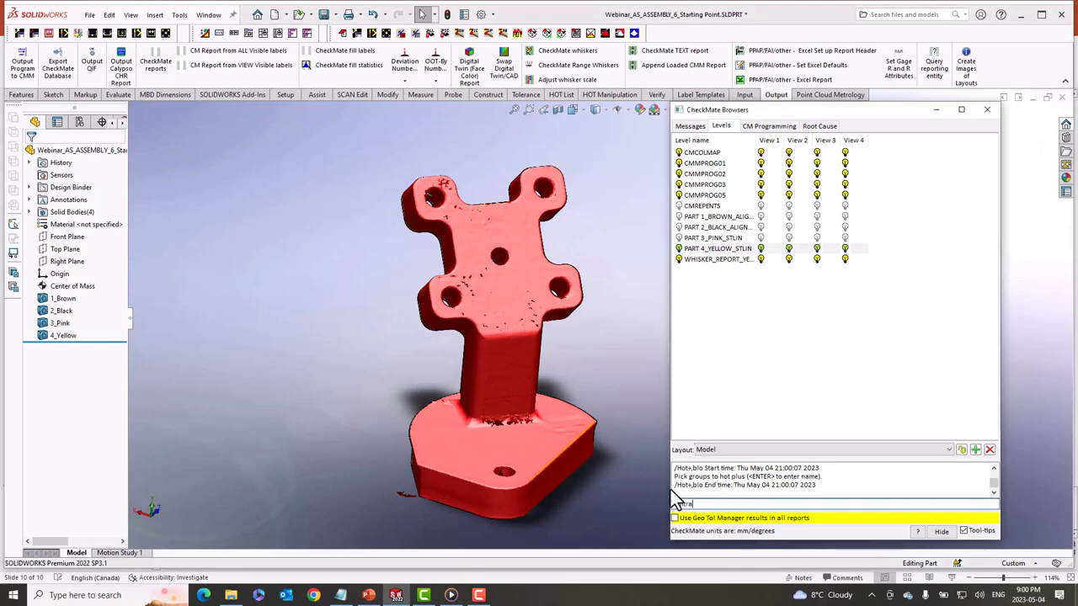
- Apply the YELLOW2PINK fit to the yellow scan as a die-to-body transformation with cmtrans
type("cmtrans")
key("Return")
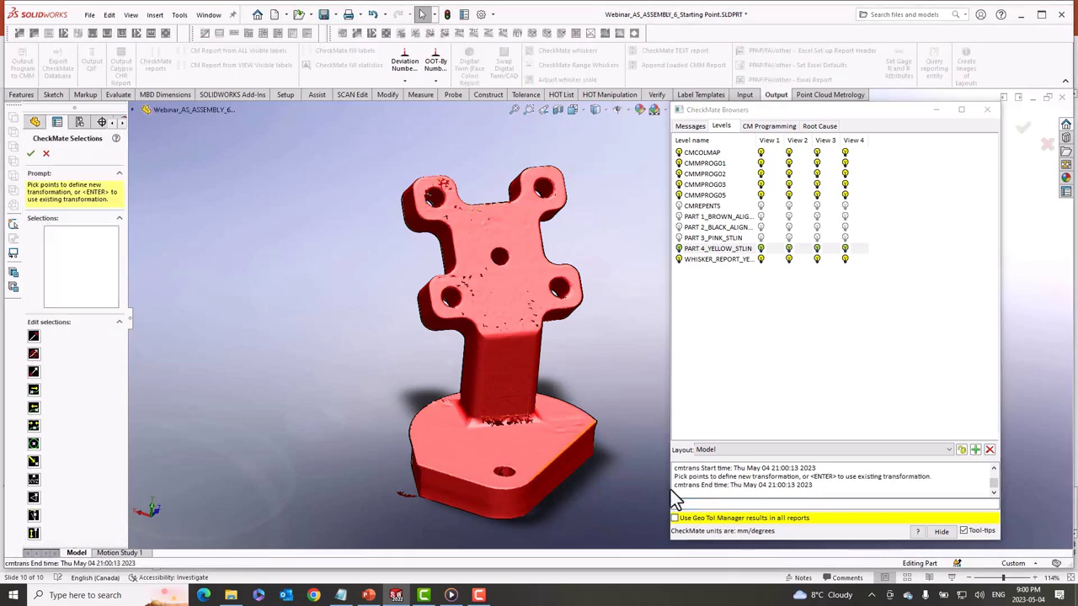
key("Return")
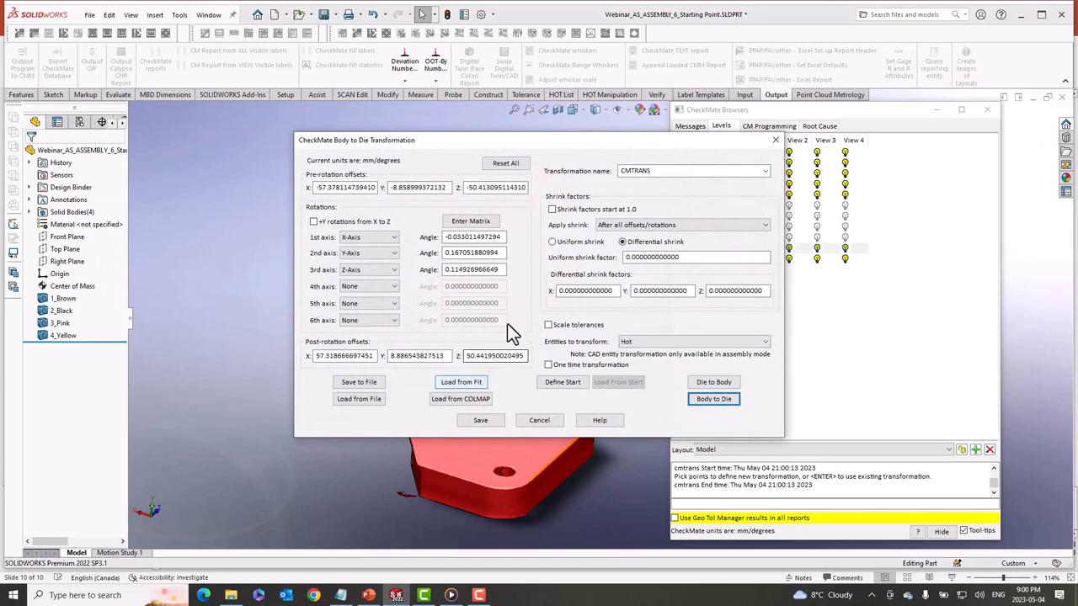
left_click(471, 383)
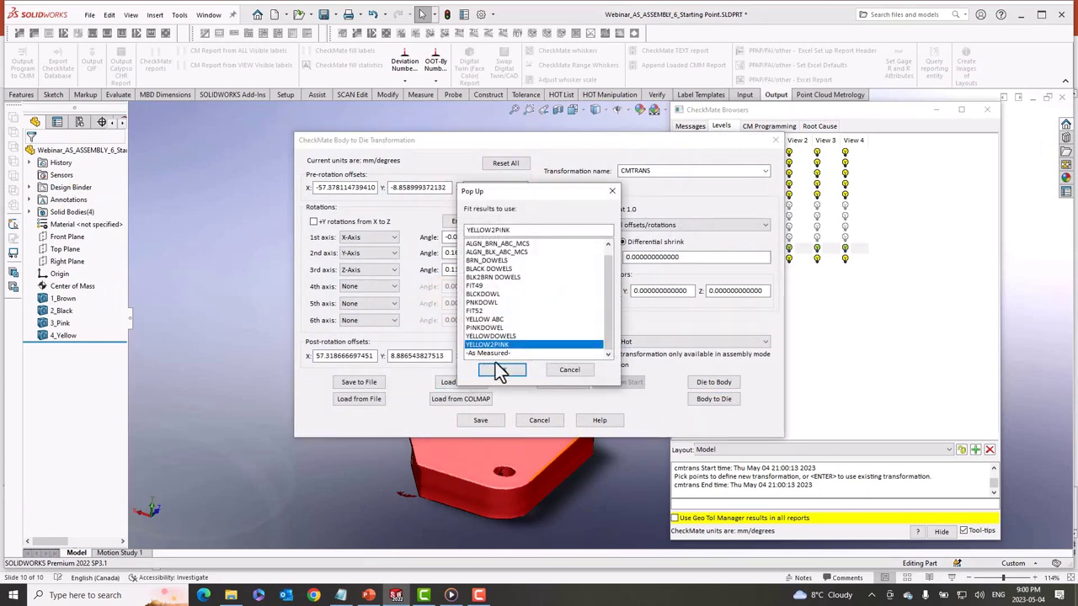
left_click(500, 371)
left_click(701, 383)
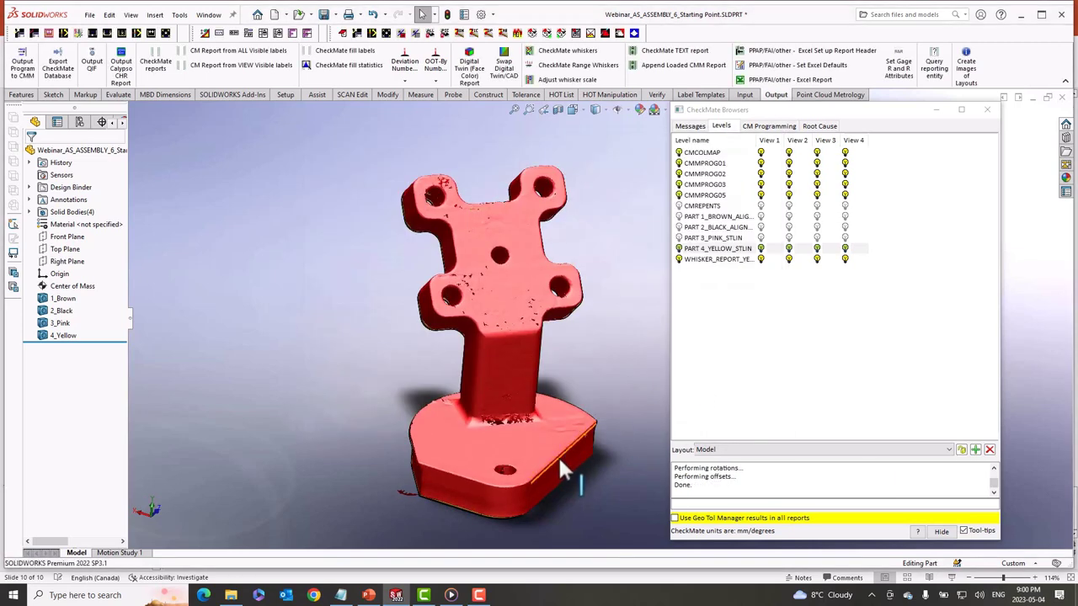
middle_click_drag(556, 459, 547, 417)
scroll(520, 435, "up", 3)
scroll(522, 429, "down", 4)
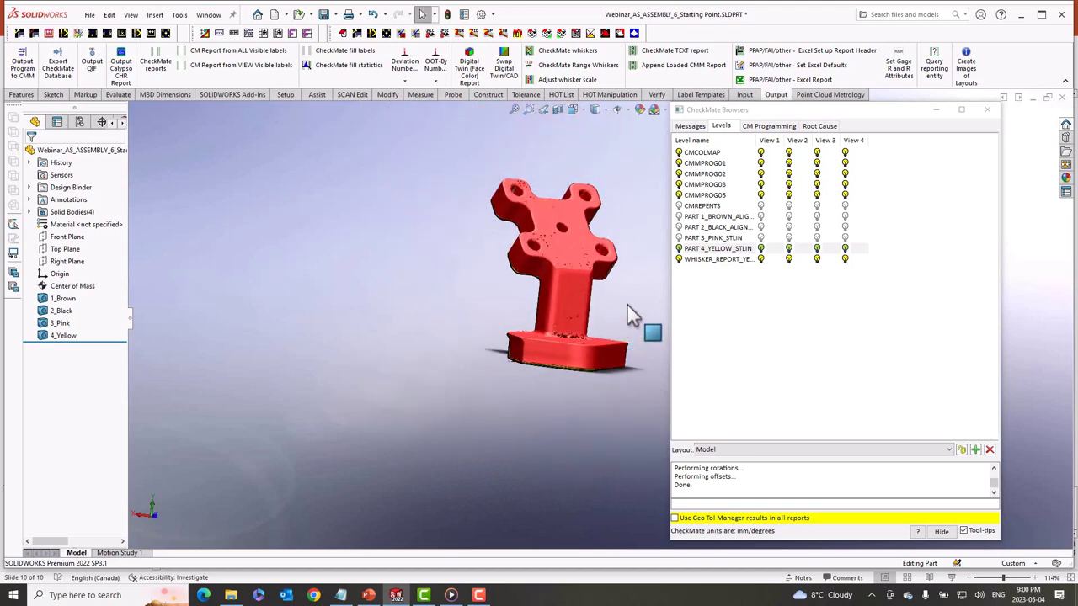
scroll(623, 309, "up", 2)
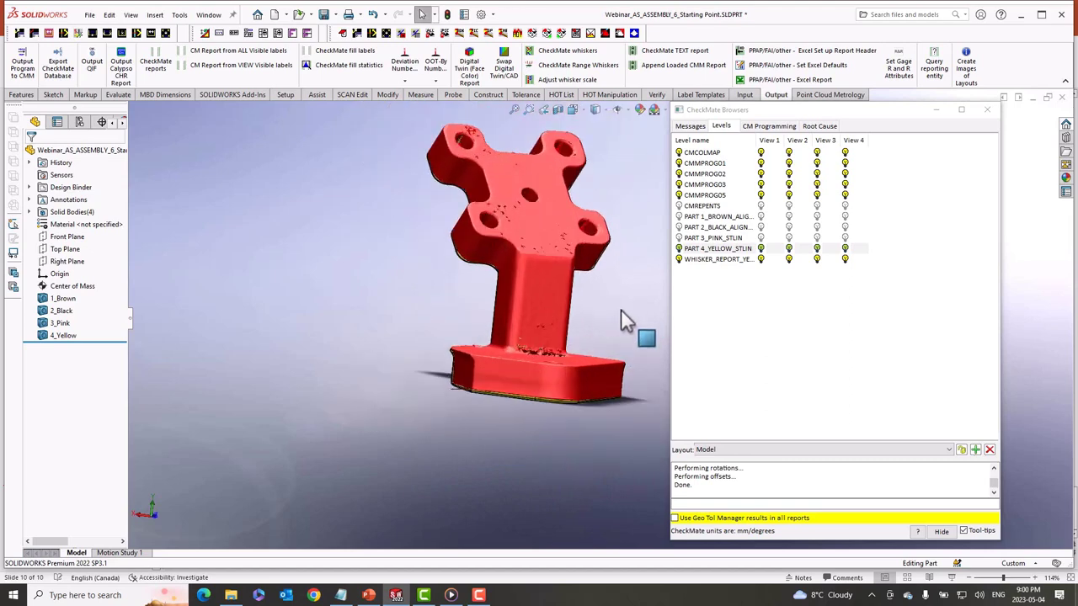
- Clear all hot groups and show the PART 1, PART 2 and PART 3 scan levels
left_click(413, 33)
left_click(678, 217)
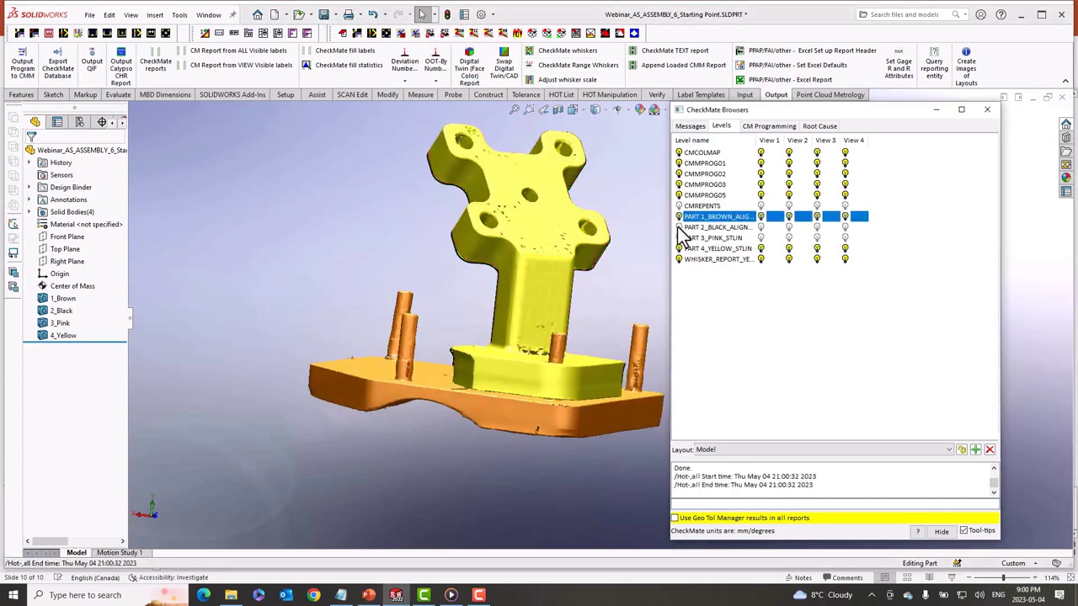
left_click(679, 227)
left_click(679, 237)
- Orbit and zoom around the fixture to check how the yellow scan seats
scroll(573, 375, "down", 6)
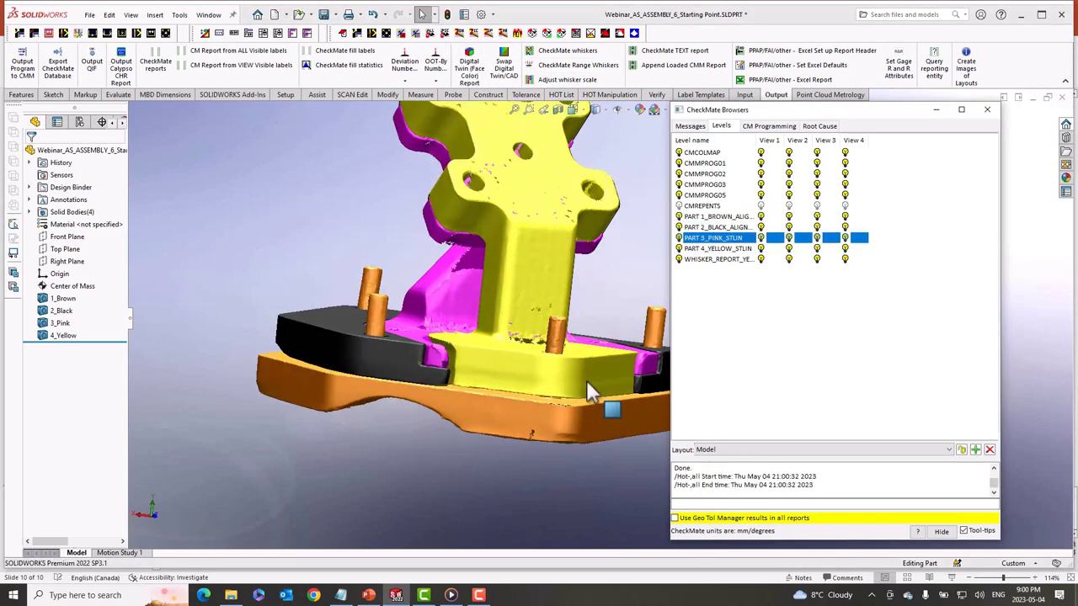
mouse_move(553, 351)
middle_mouse_down()
mouse_move(561, 323)
mouse_move(568, 336)
middle_mouse_up()
middle_click_drag(566, 355, 501, 282)
scroll(497, 282, "down", 3)
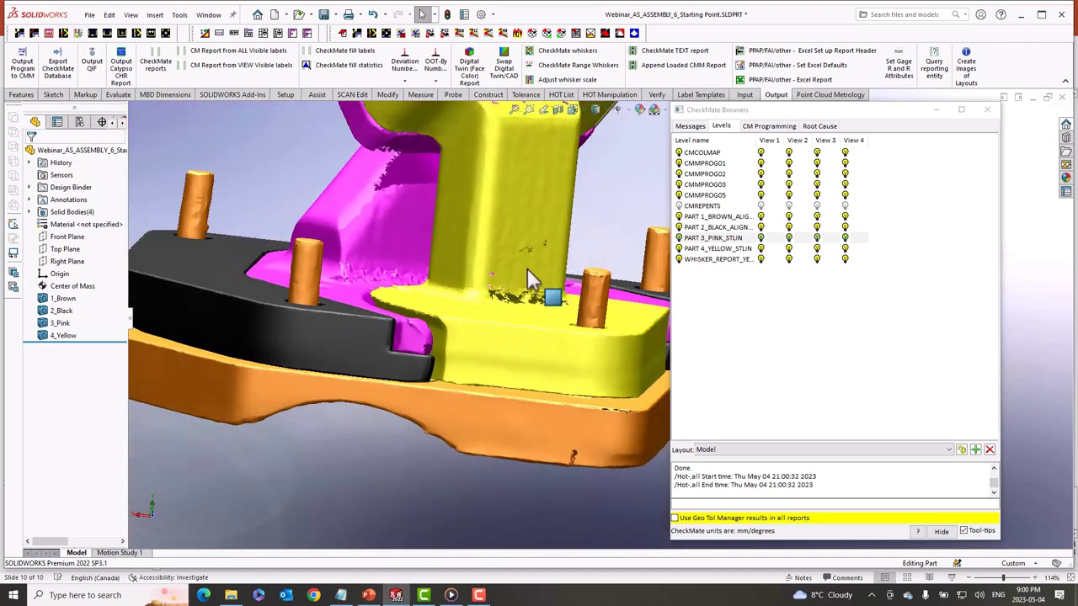
middle_click_drag(577, 334, 583, 393)
middle_click_drag(510, 407, 534, 414)
middle_click_drag(592, 392, 517, 547)
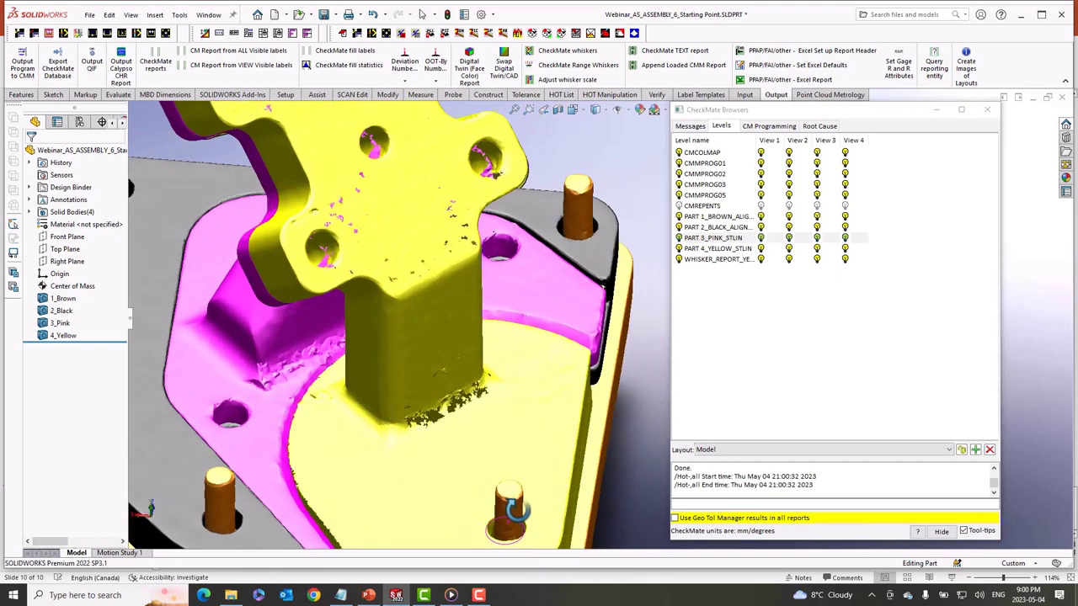
scroll(502, 510, "down", 2)
middle_click_drag(478, 428, 588, 236)
scroll(589, 237, "up", 3)
scroll(611, 265, "down", 3)
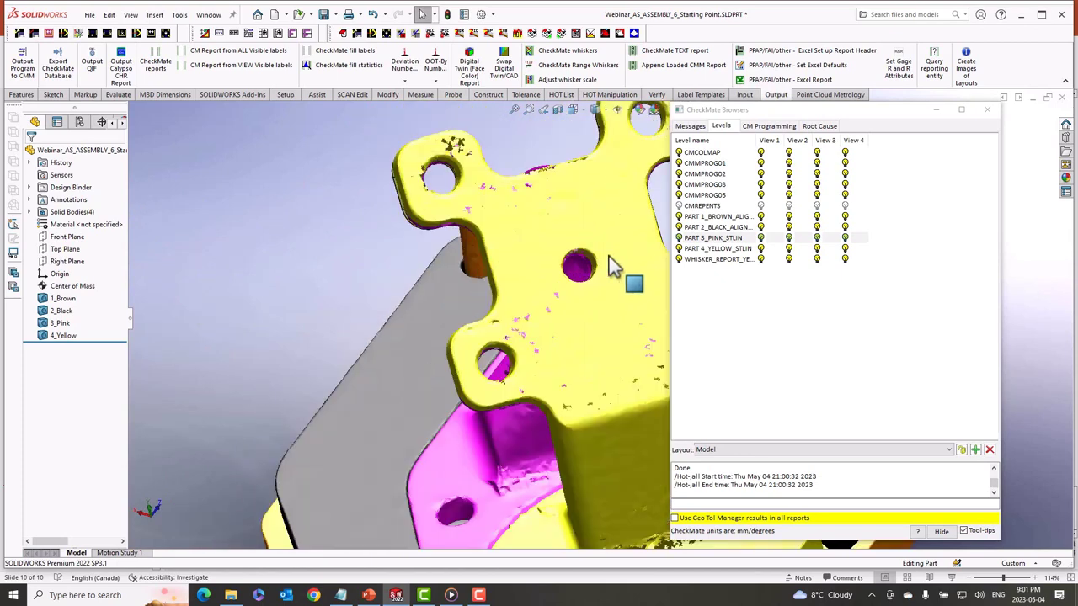
scroll(640, 281, "up", 5)
scroll(638, 283, "down", 2)
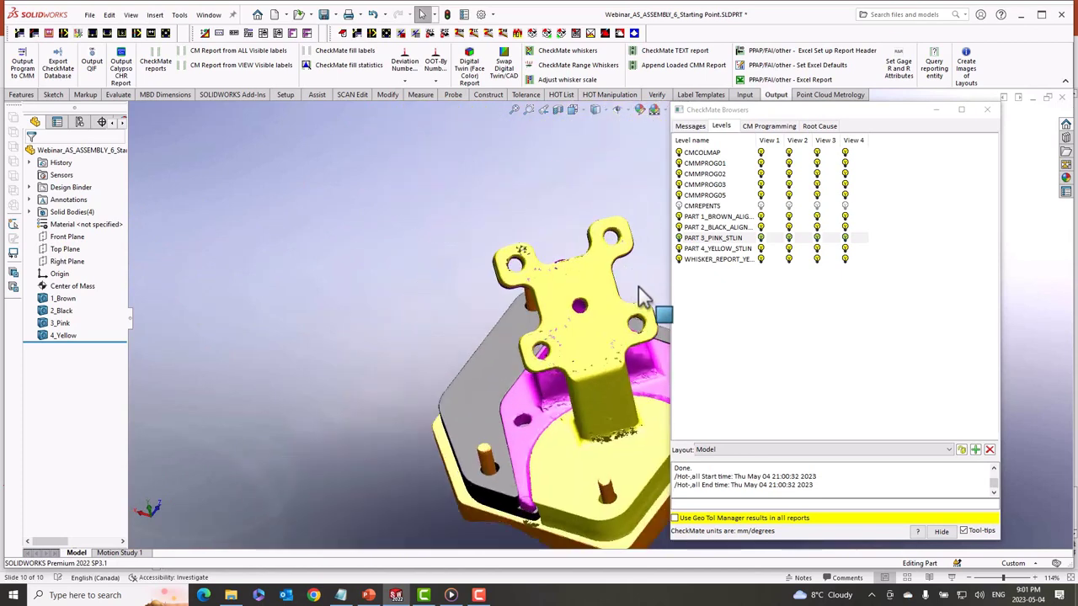
scroll(654, 317, "up", 4)
scroll(654, 325, "down", 2)
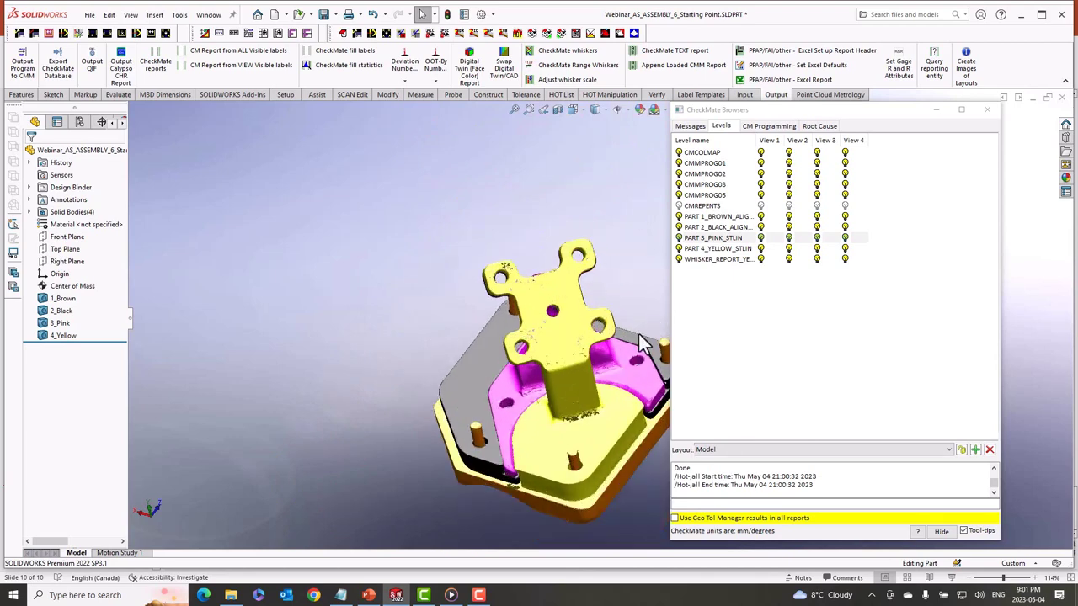
scroll(609, 349, "down", 3)
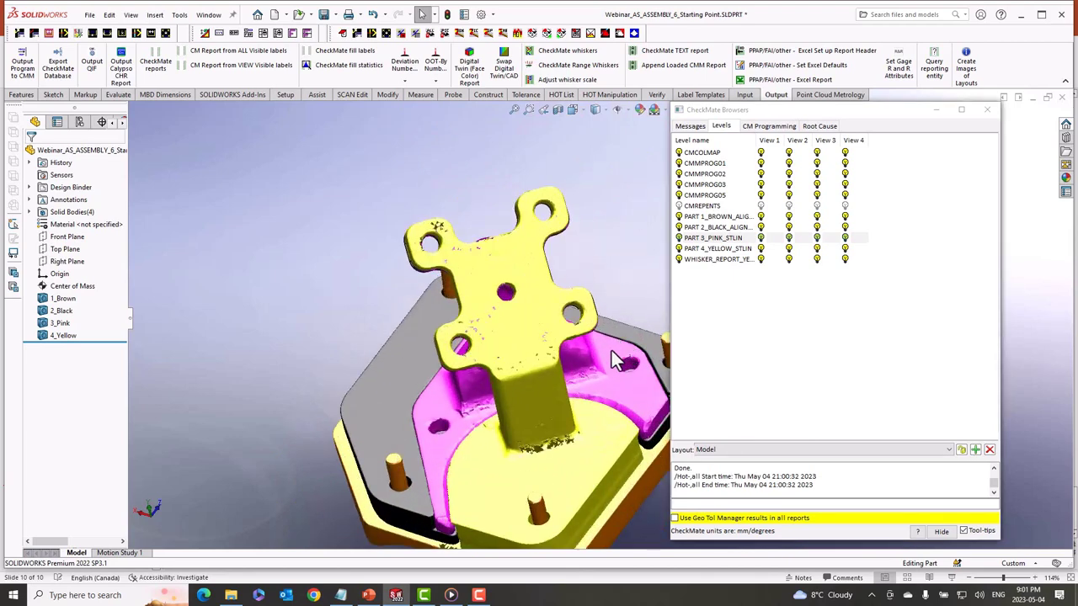
middle_click_drag(612, 351, 640, 305)
- Turn on mesh clipping with cmclipmesh, trying +Z then -Y directions
left_click(766, 124)
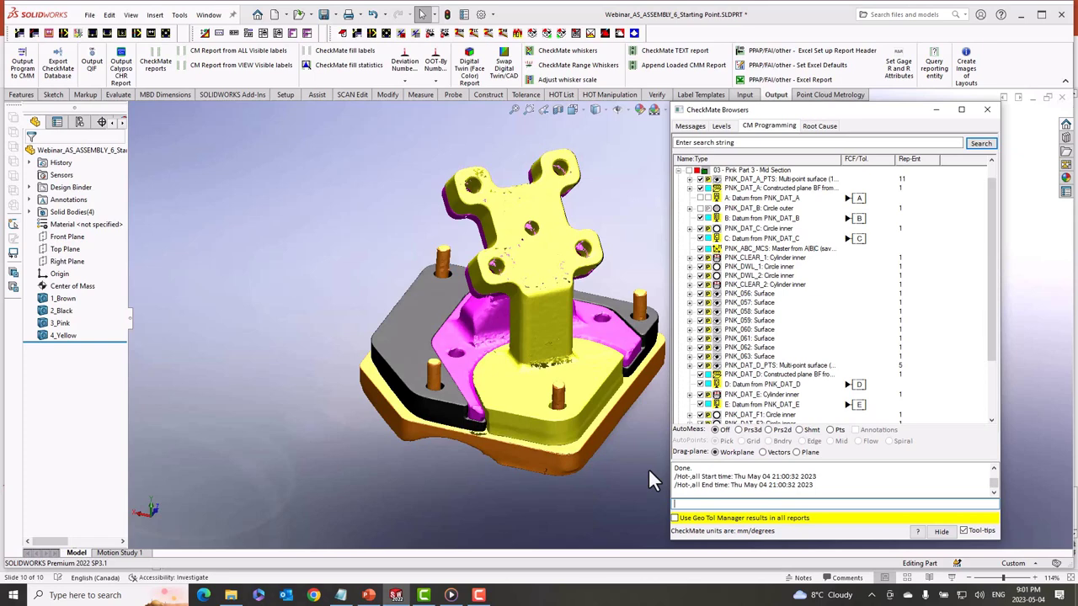
type("cmclipmesh")
key("Return")
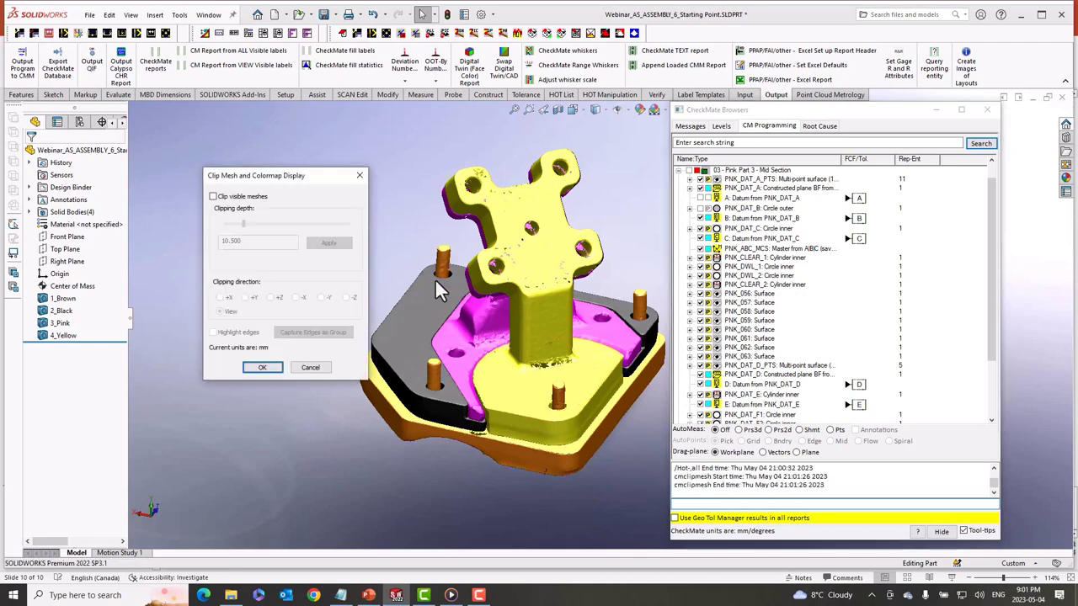
left_click(215, 196)
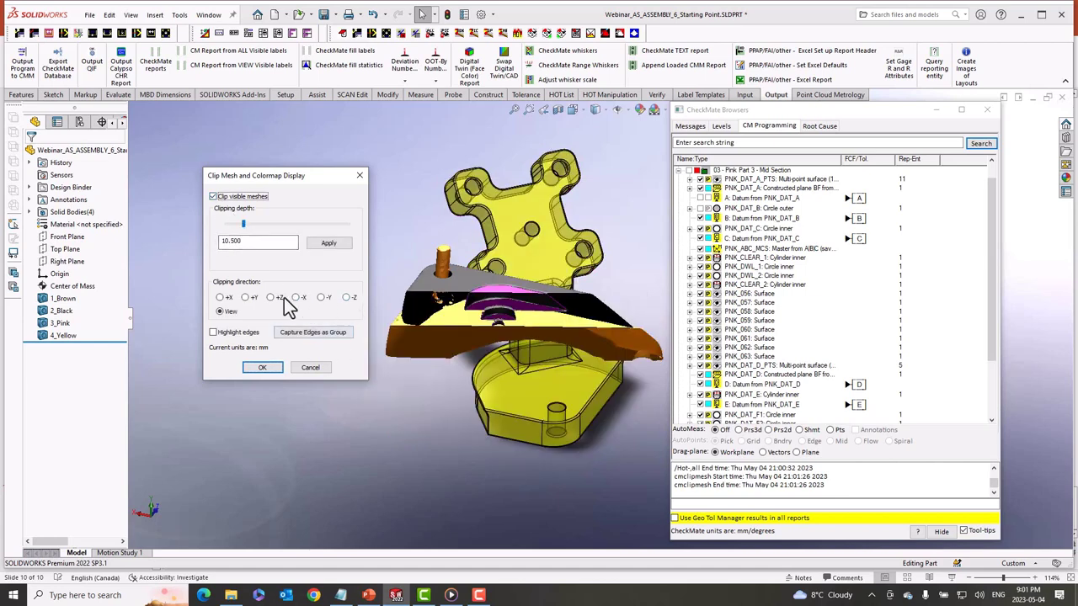
left_click(271, 298)
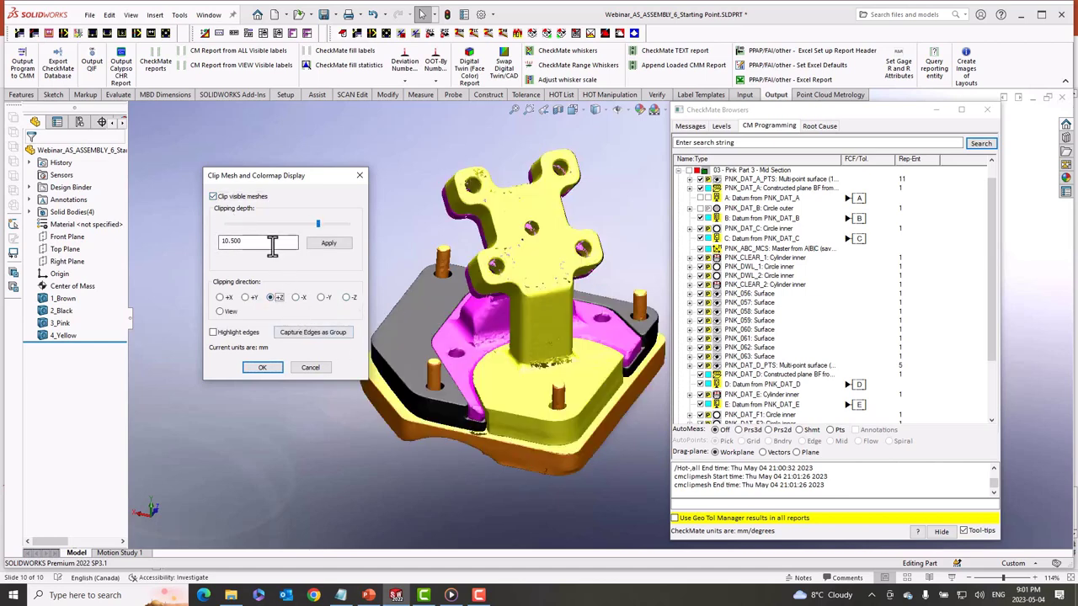
left_click(279, 224)
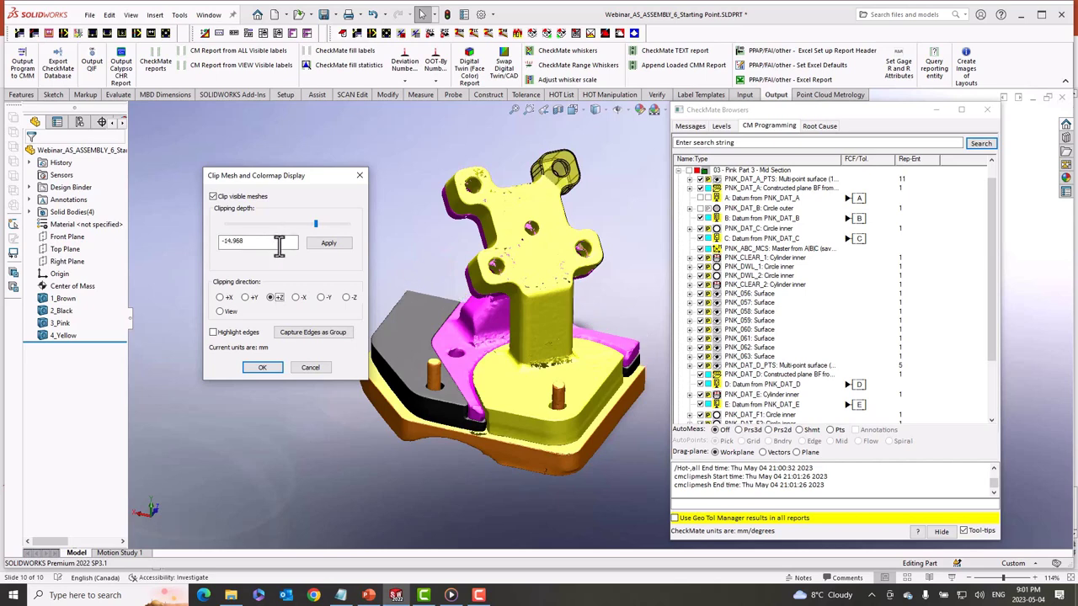
left_click(324, 298)
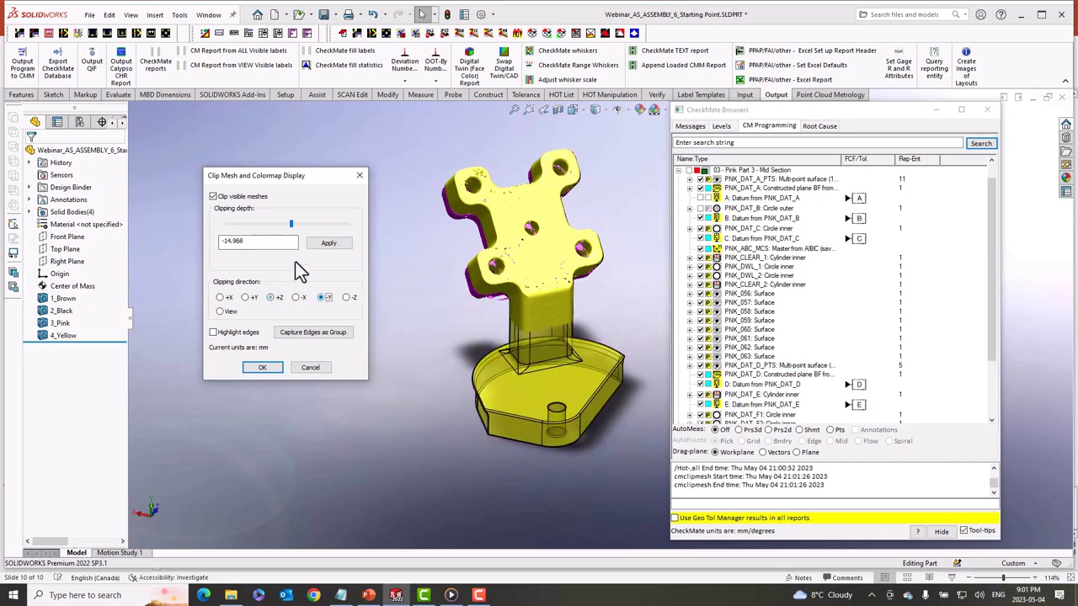
left_click(277, 224)
scroll(280, 227, "down", 3)
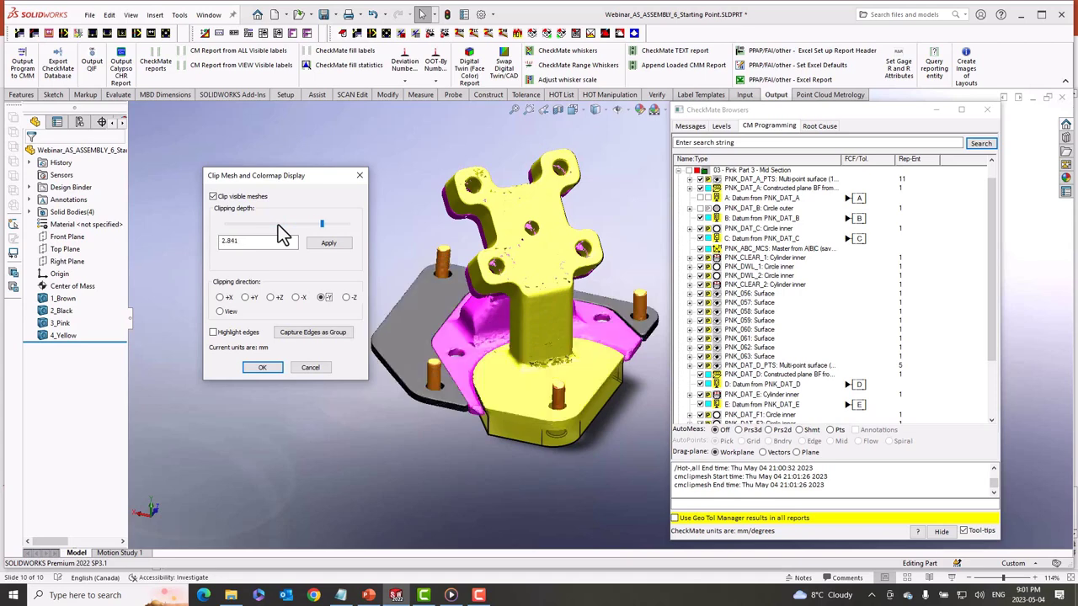
- Hide the 4_Yellow CAD body
left_click(60, 336)
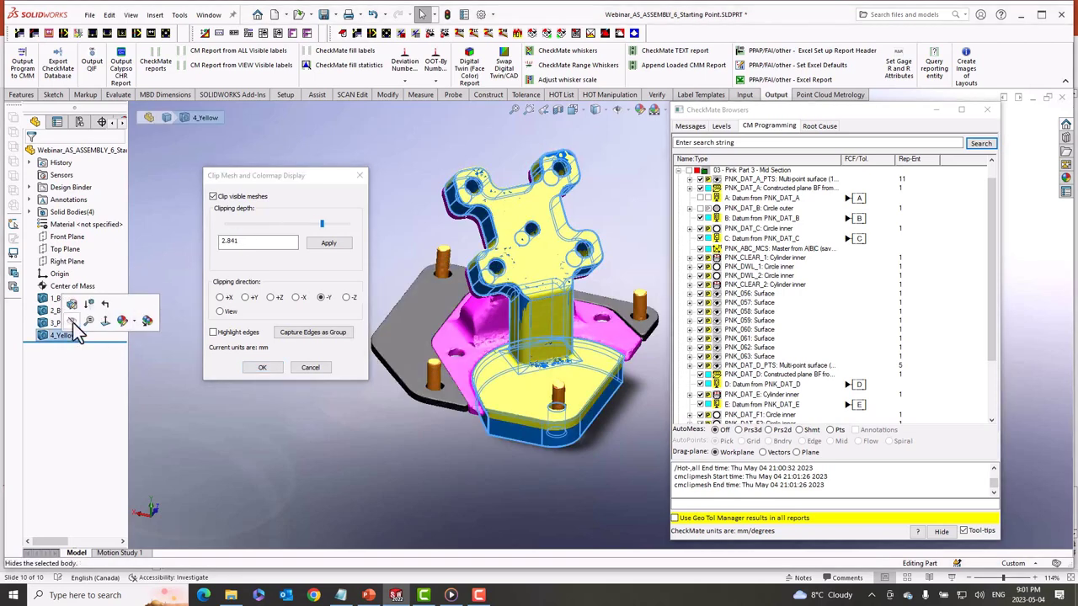
left_click(72, 321)
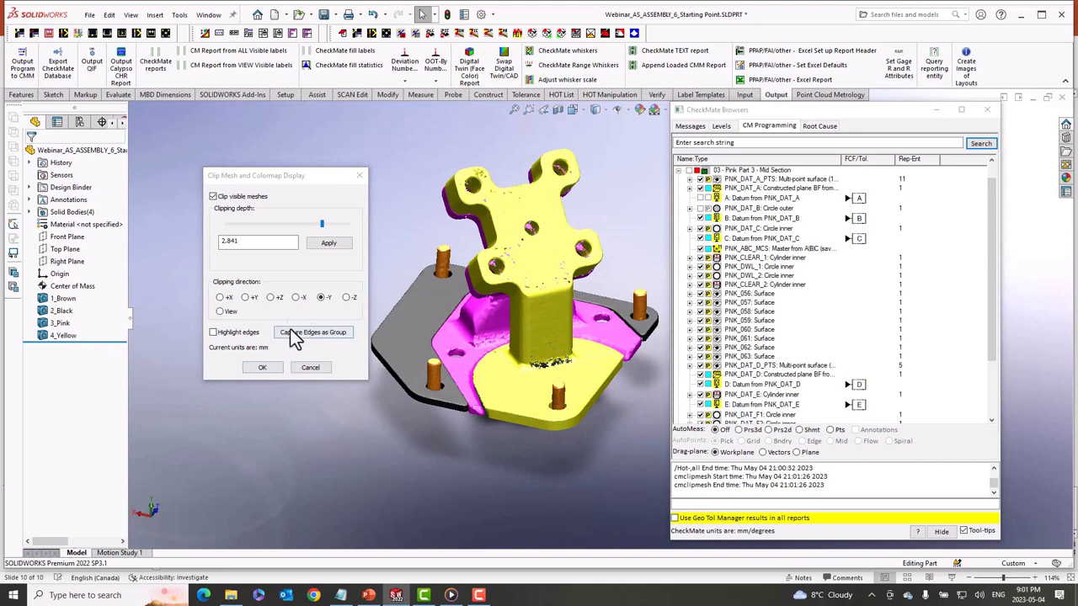
scroll(291, 253, "down", 1)
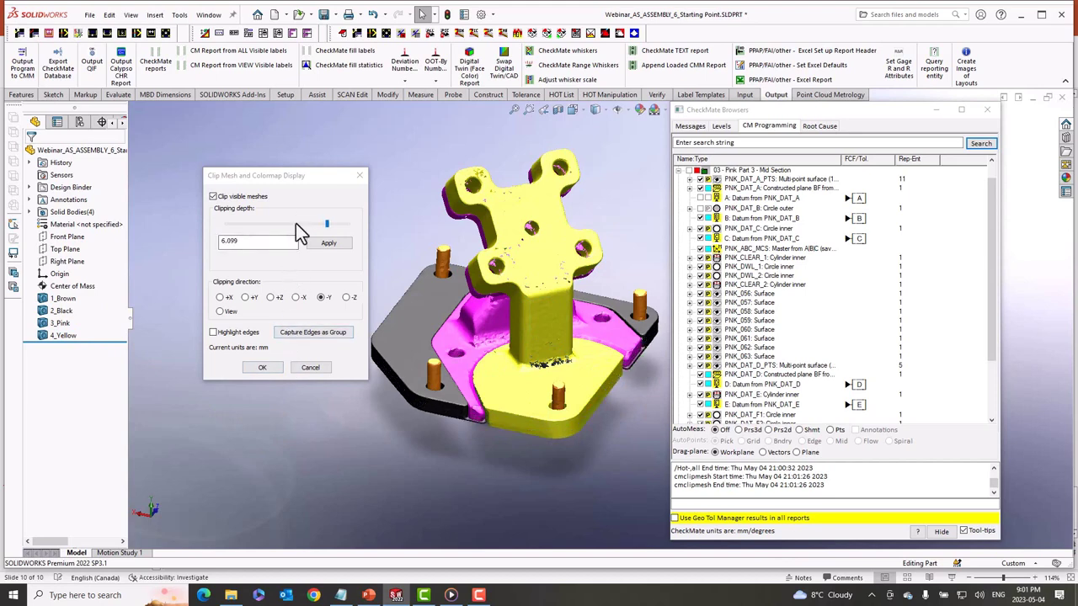
scroll(296, 223, "up", 1)
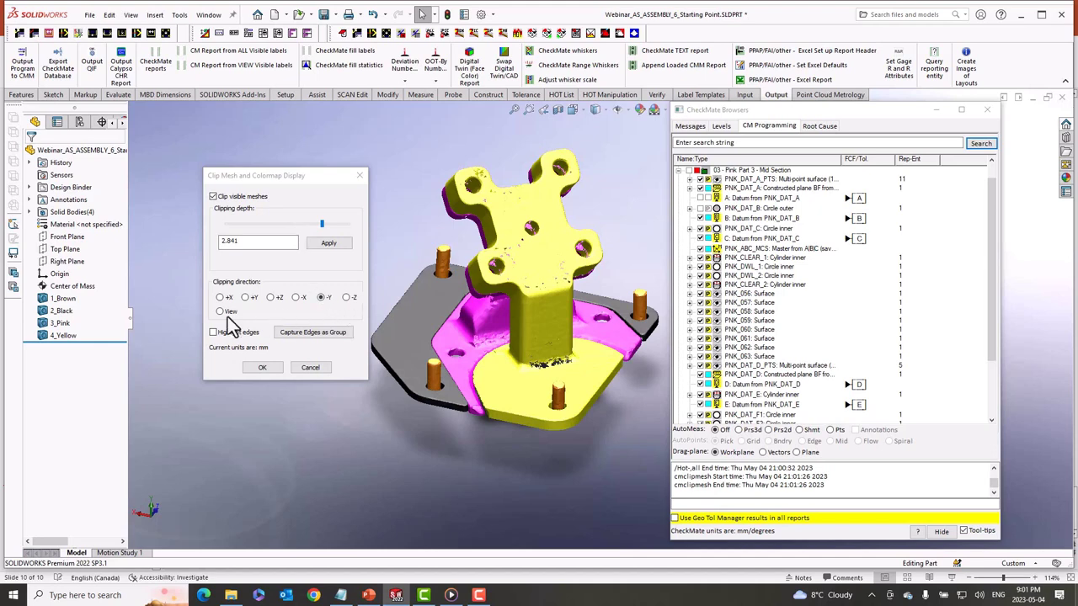
- Switch the clip direction to +Y
left_click(245, 298)
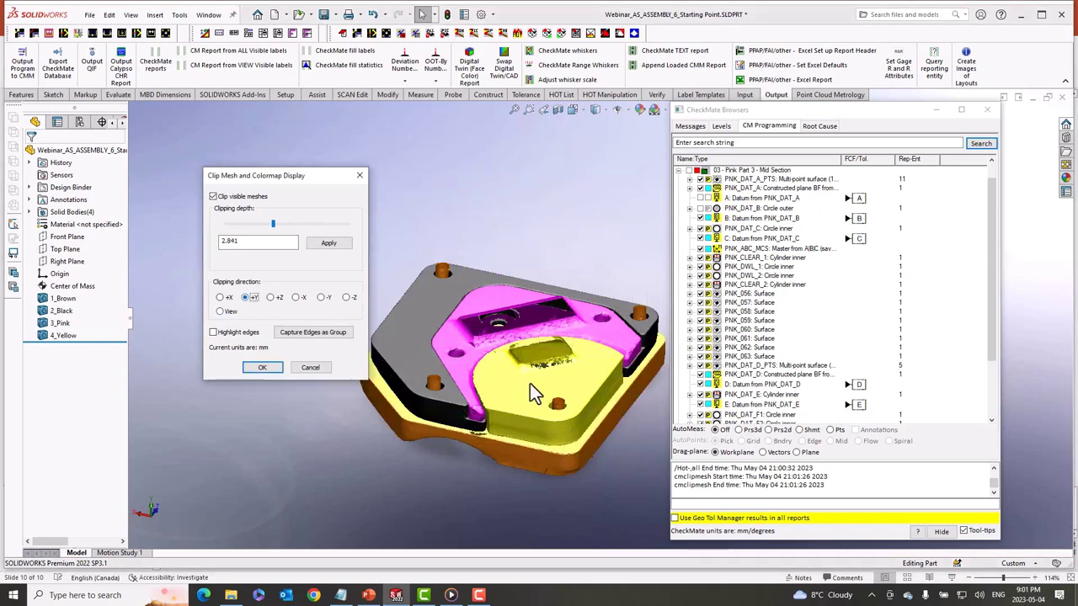
scroll(283, 227, "up", 2)
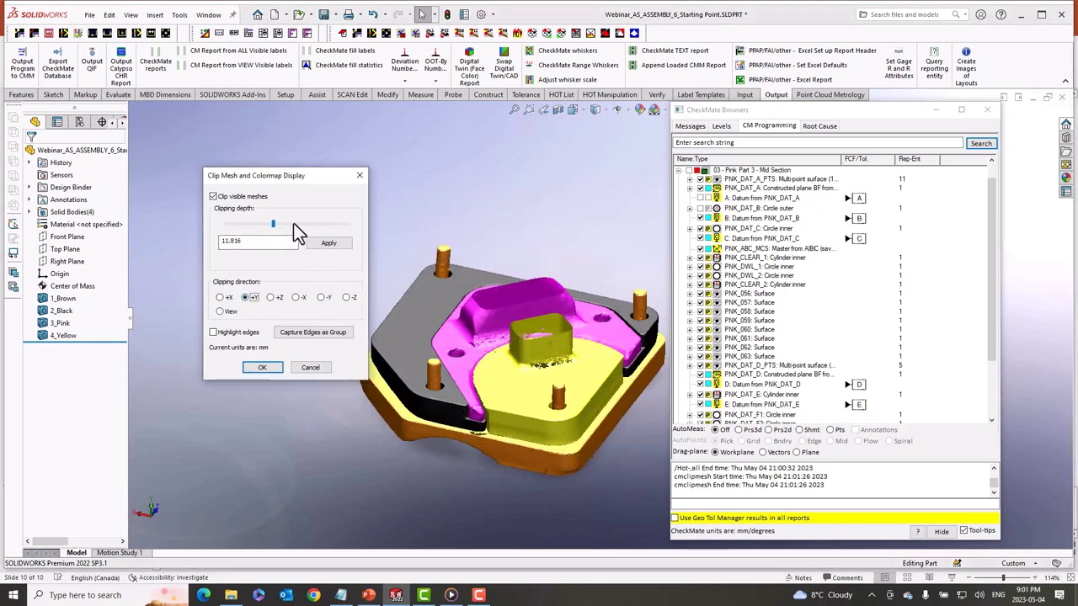
scroll(294, 227, "down", 2)
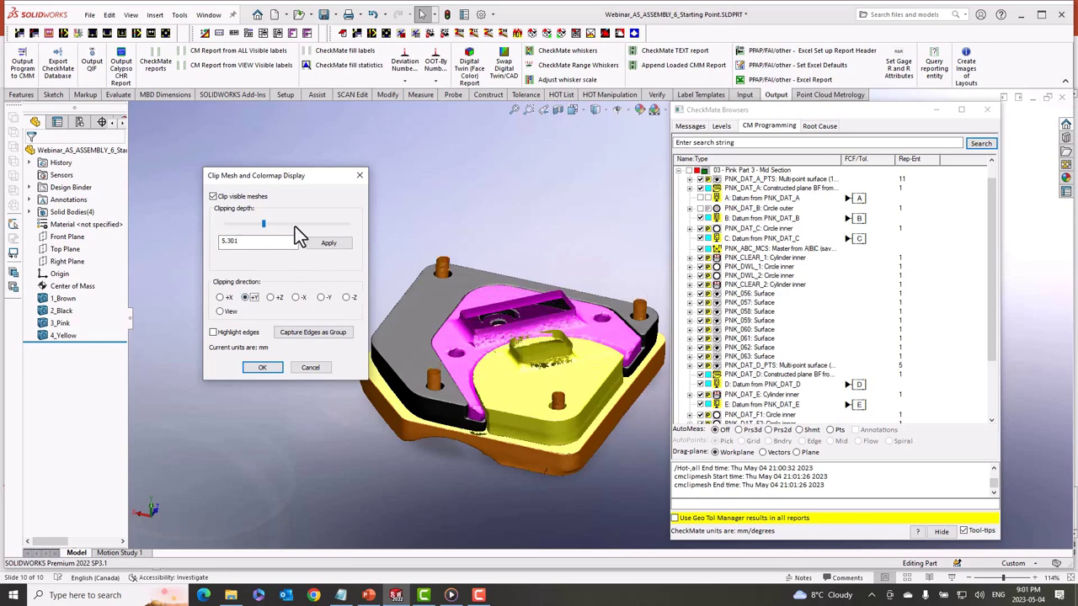
scroll(294, 227, "down", 2)
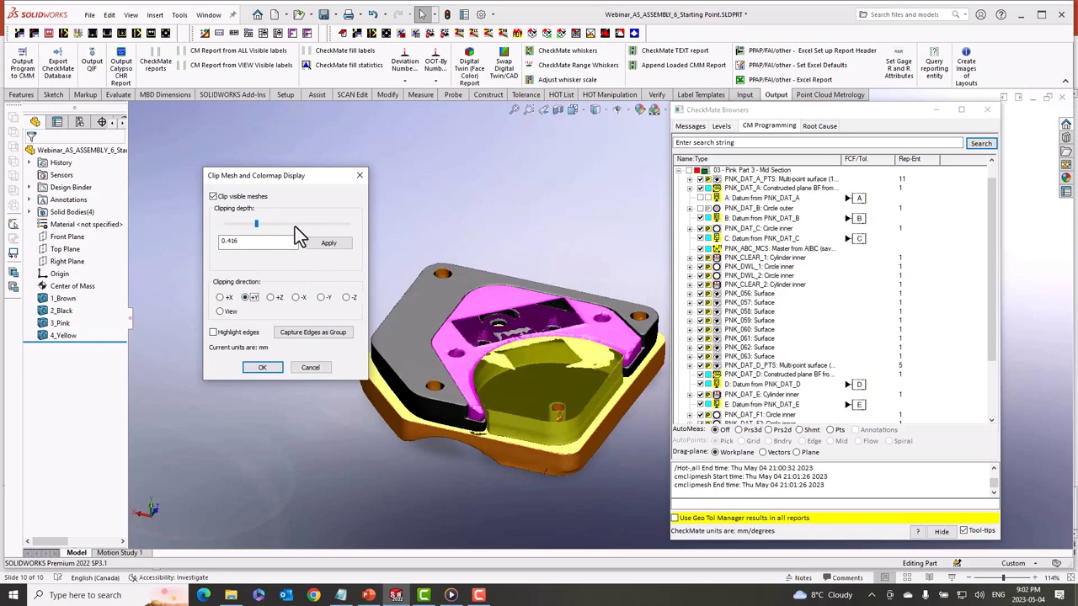
scroll(295, 226, "down", 2)
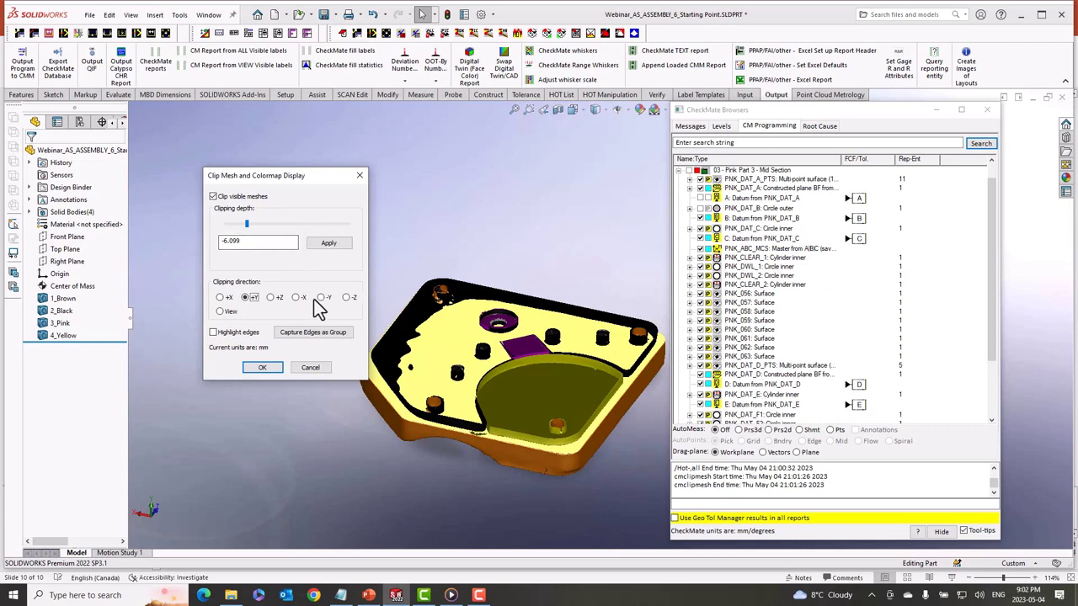
- Highlight cut edges and clip from -Z at about 73.286 mm depth
left_click(232, 333)
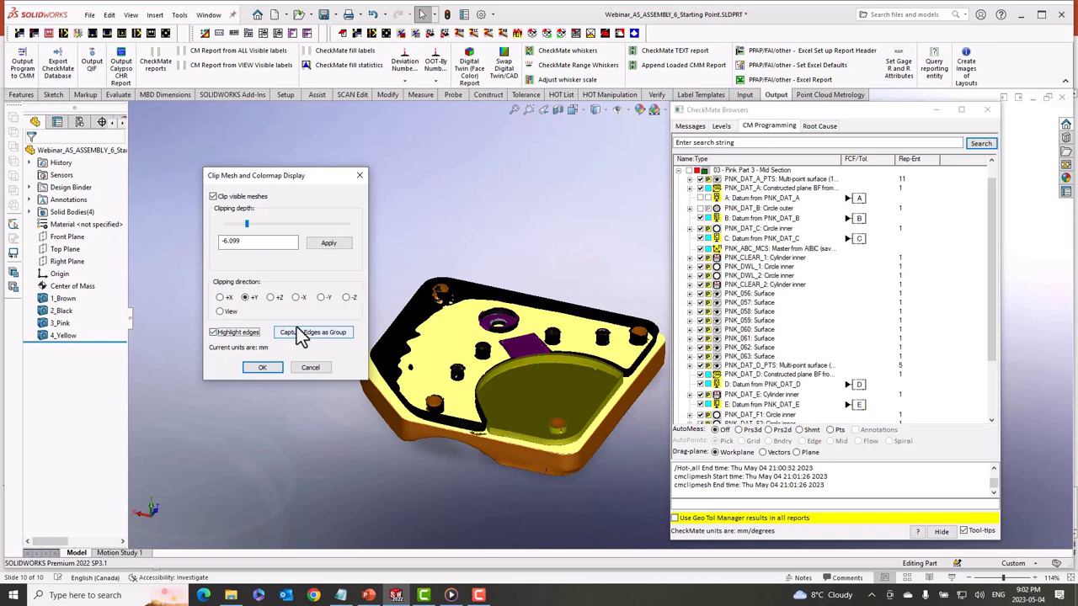
left_click(271, 298)
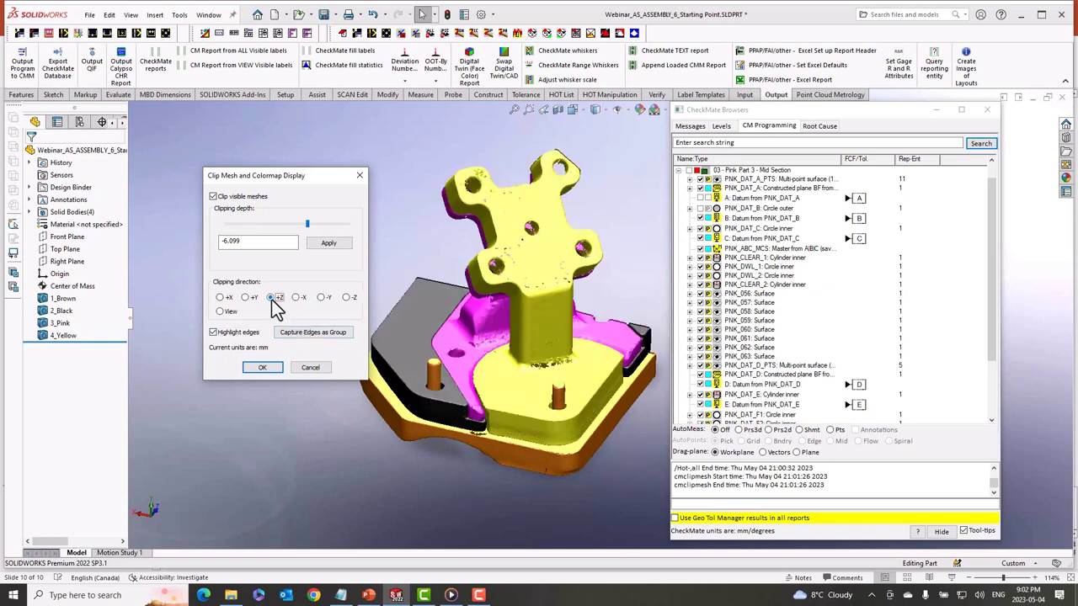
left_click_drag(307, 224, 304, 224)
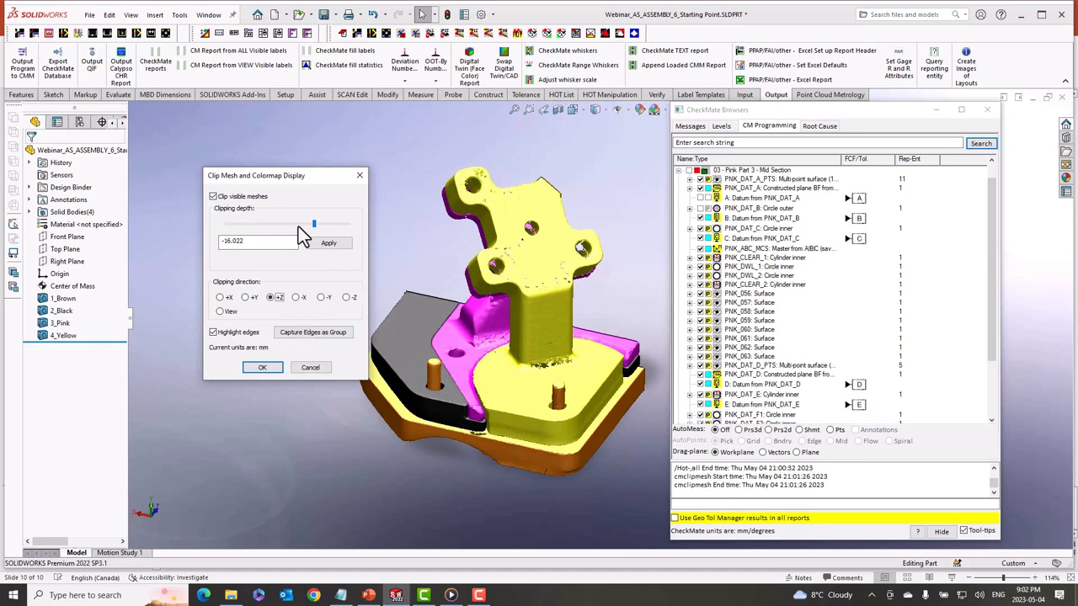
left_click(348, 298)
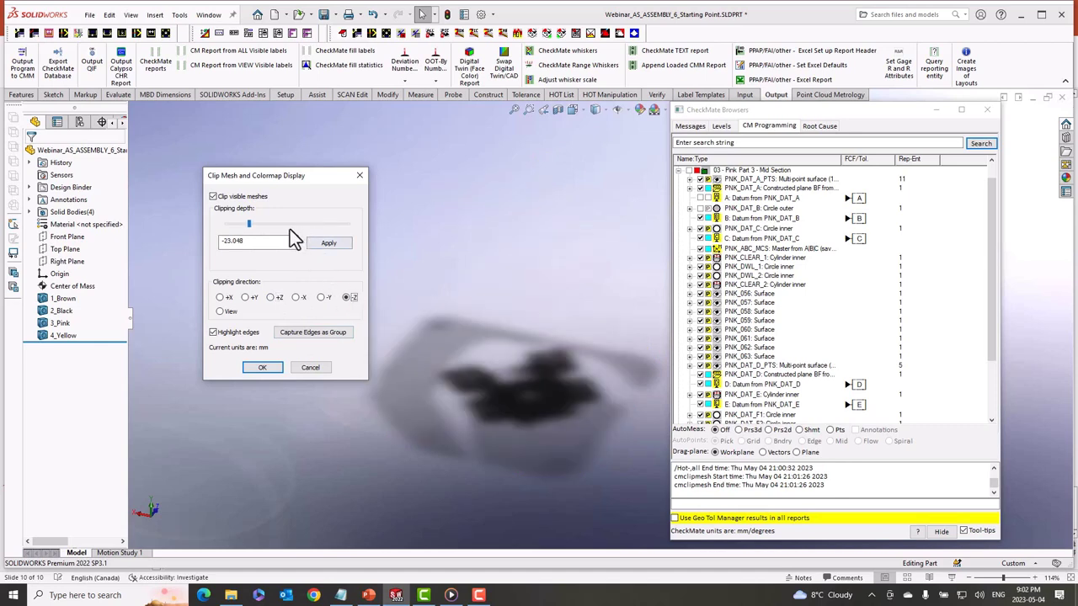
scroll(289, 226, "down", 5)
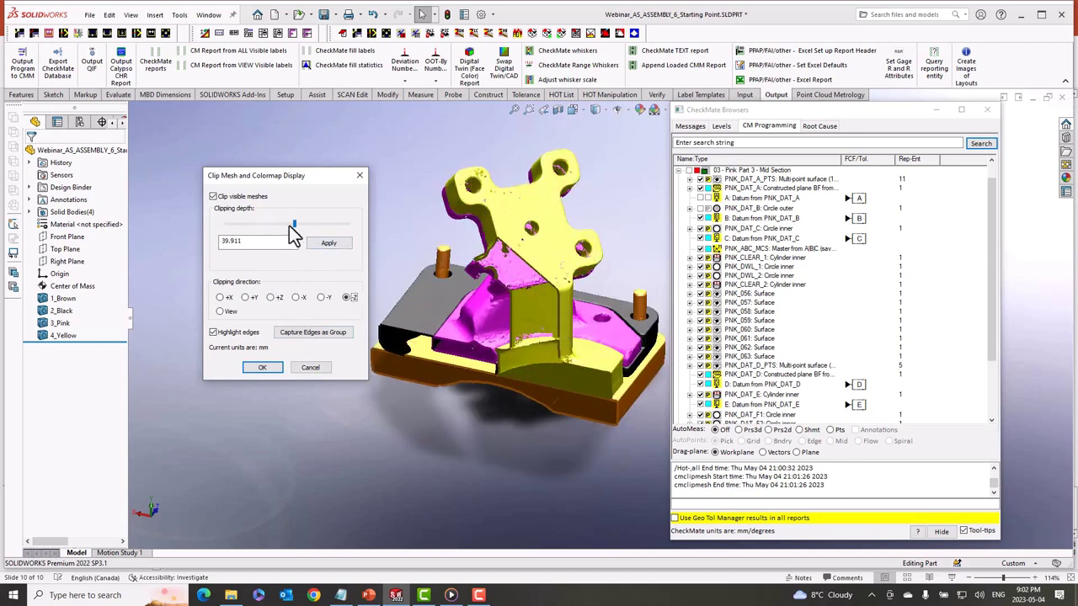
scroll(288, 225, "down", 5)
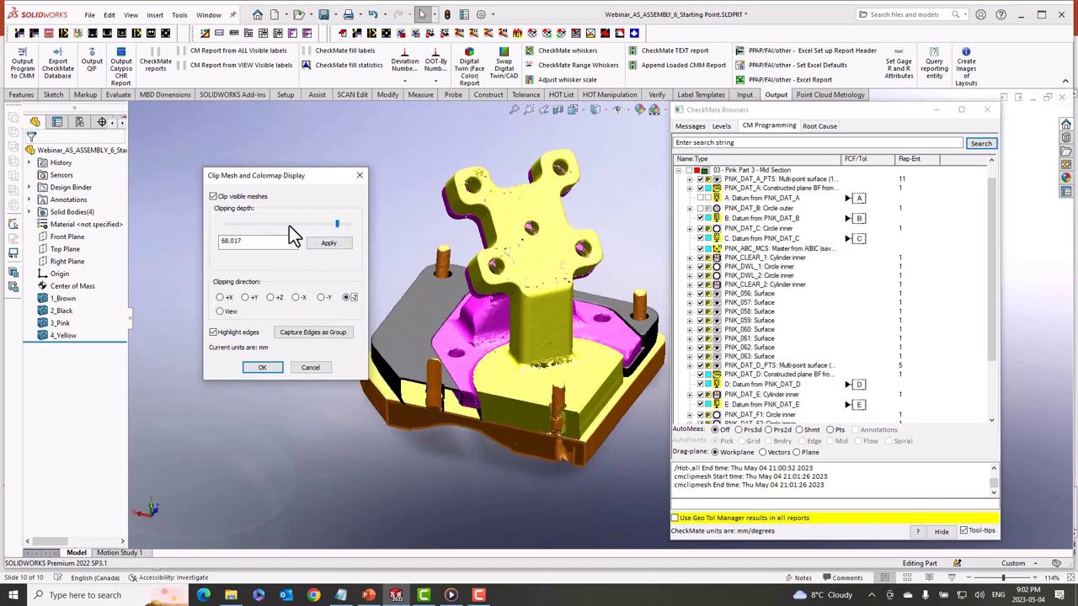
scroll(289, 225, "down", 2)
scroll(289, 226, "up", 3)
scroll(288, 225, "down", 1)
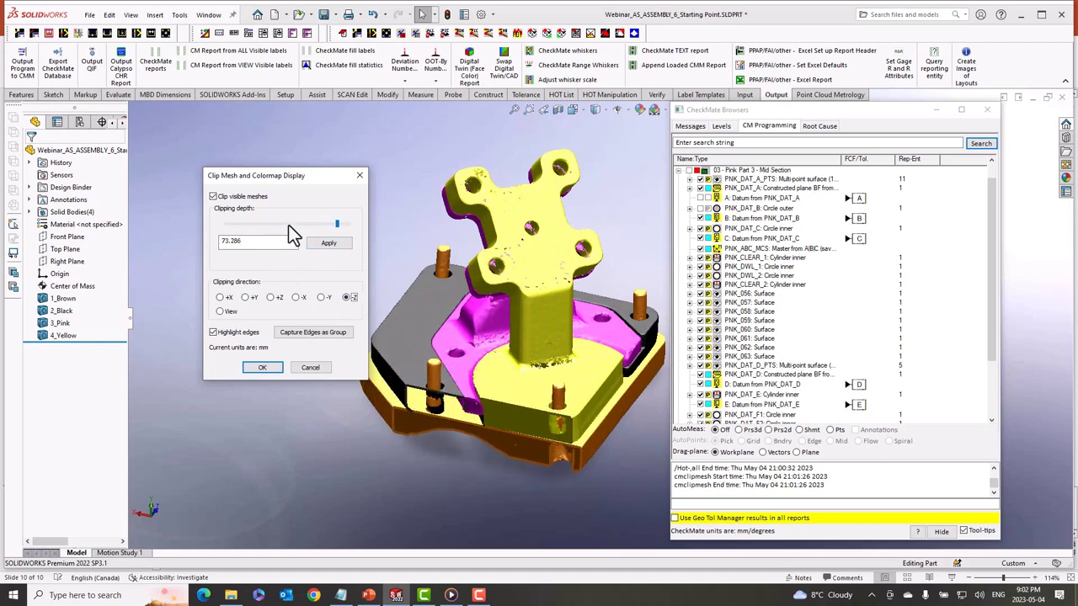
left_click(268, 369)
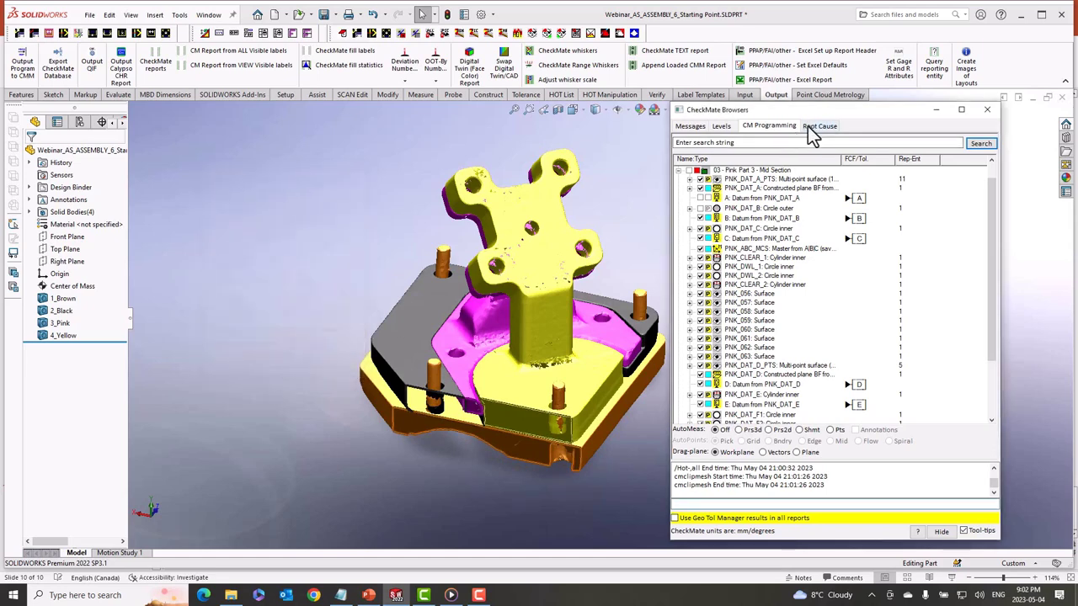
- Turn off the PART 1 to PART 4 scan levels
left_click(721, 126)
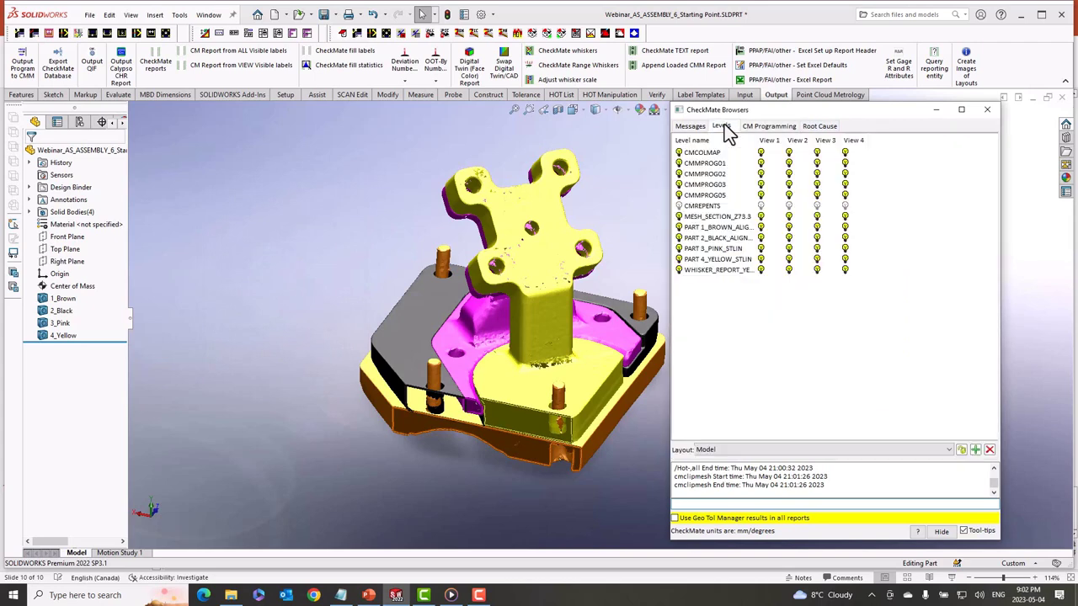
left_click(679, 227)
left_click(678, 239)
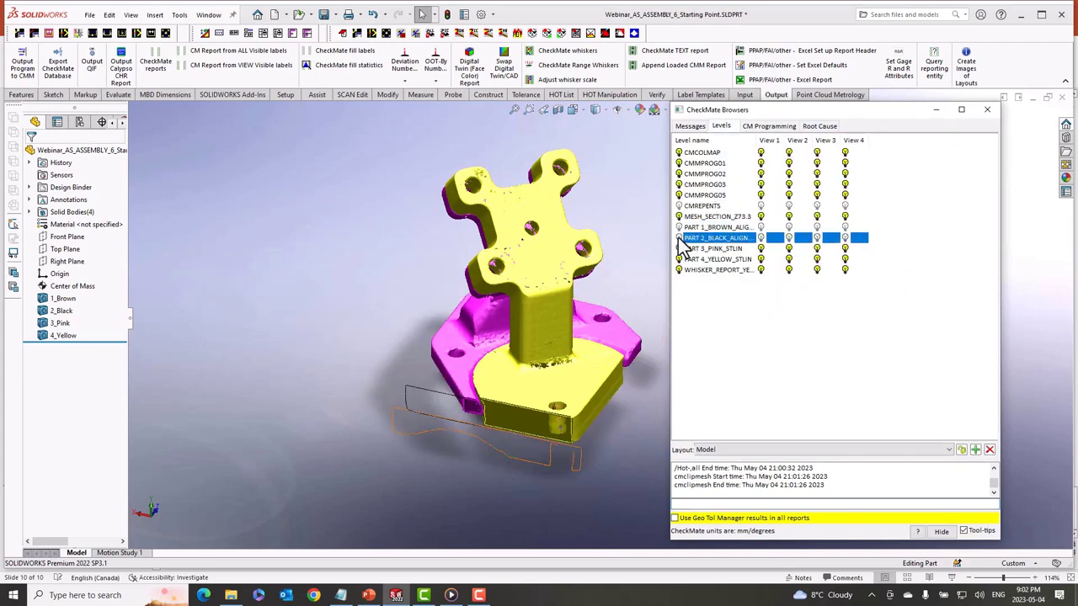
left_click(679, 248)
left_click(678, 259)
- View the section outlines edge-on from the front and back, zooming in
middle_click_drag(601, 413, 591, 387)
scroll(591, 397, "down", 3)
scroll(592, 407, "up", 3)
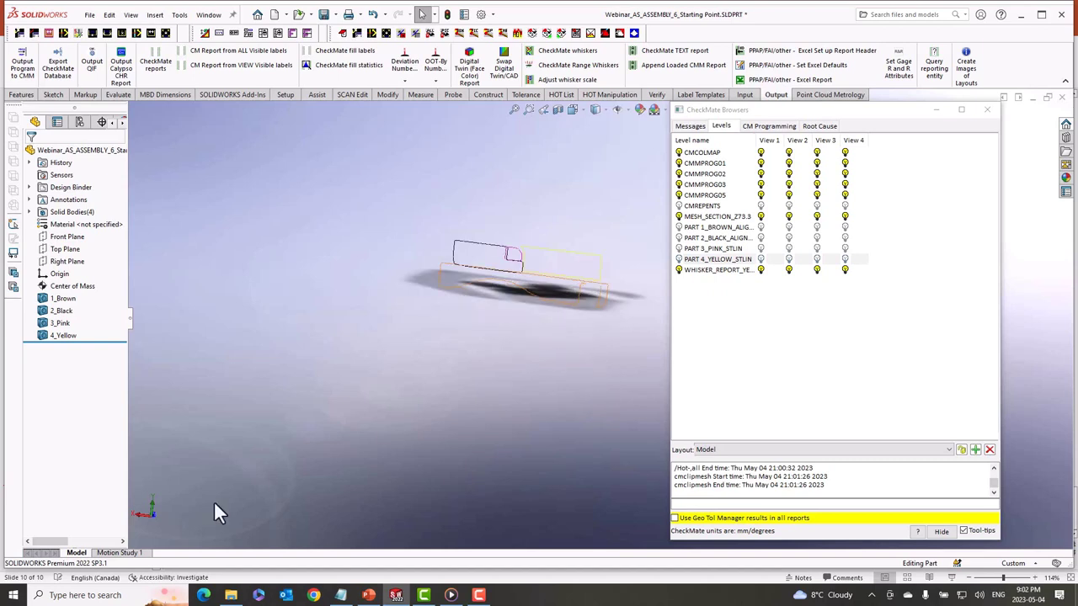
left_click(153, 515)
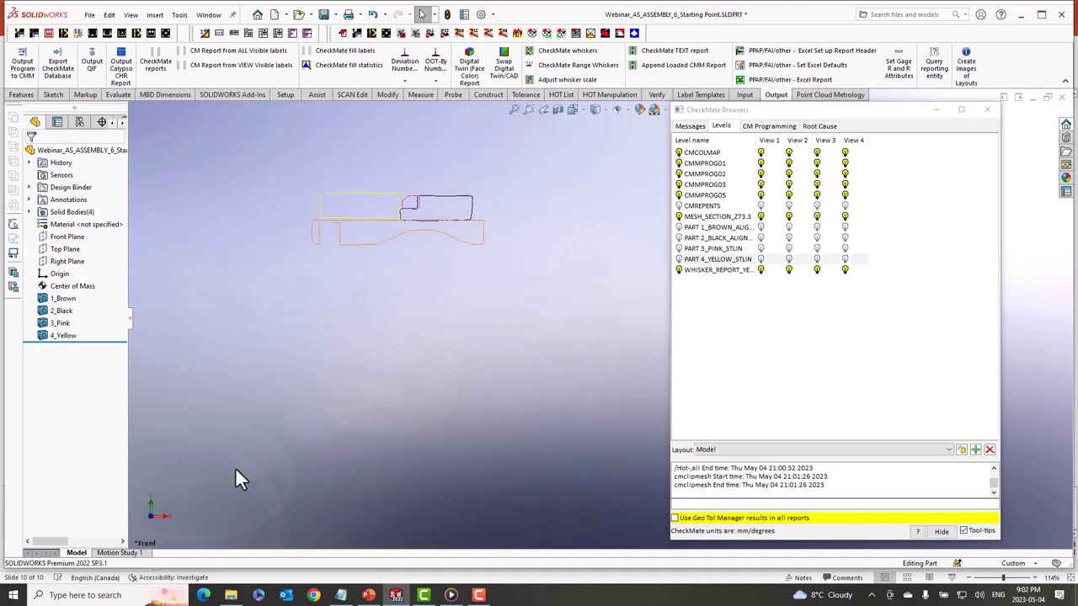
left_click(148, 514)
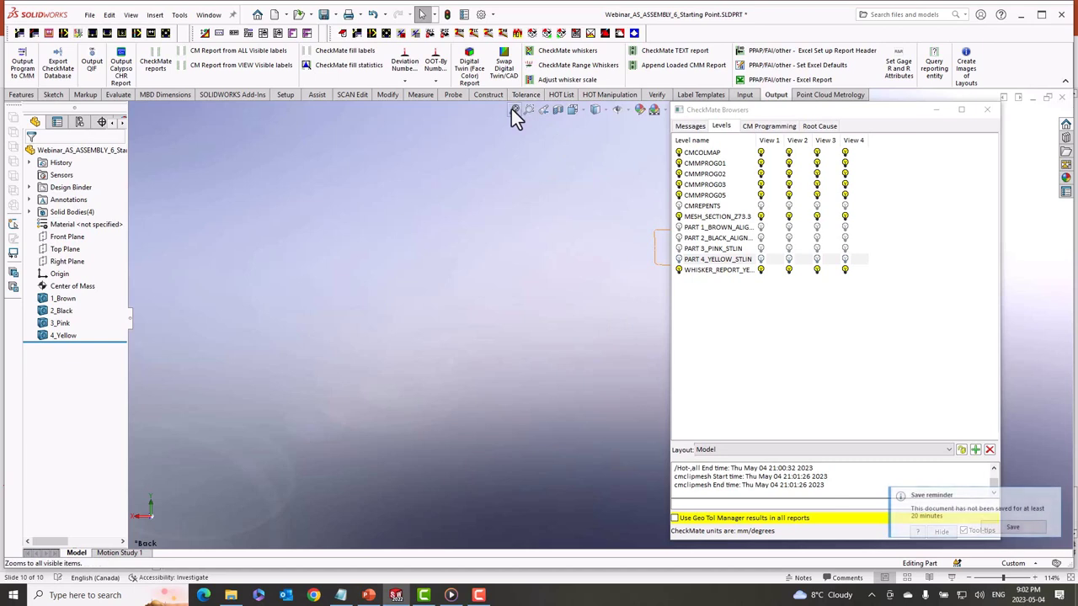
middle_click_drag(547, 253, 650, 412)
scroll(648, 410, "down", 10)
scroll(657, 325, "down", 2)
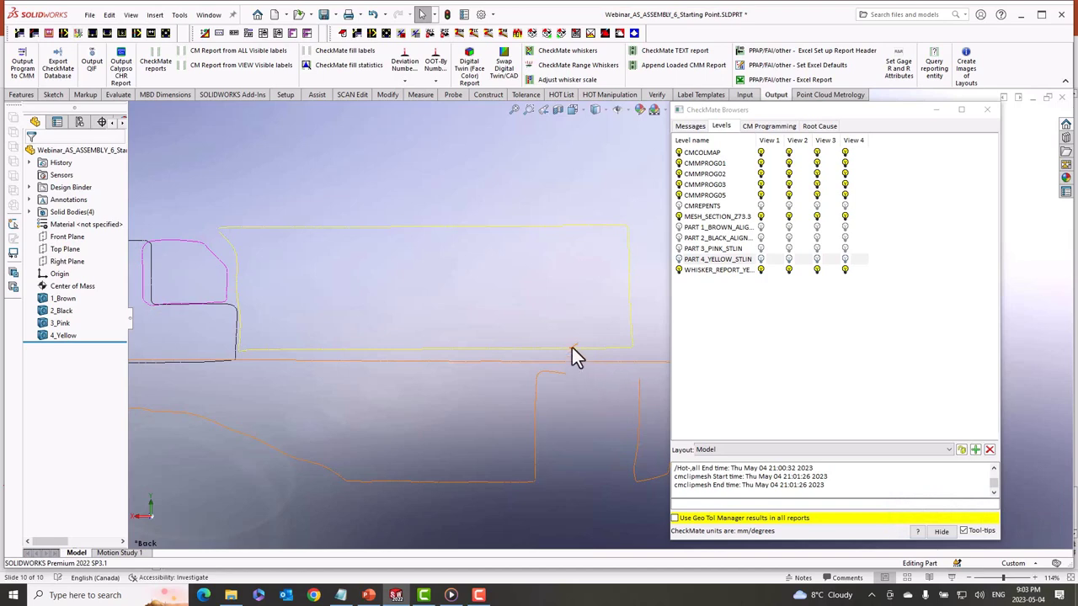
scroll(448, 283, "down", 2)
scroll(426, 285, "down", 2)
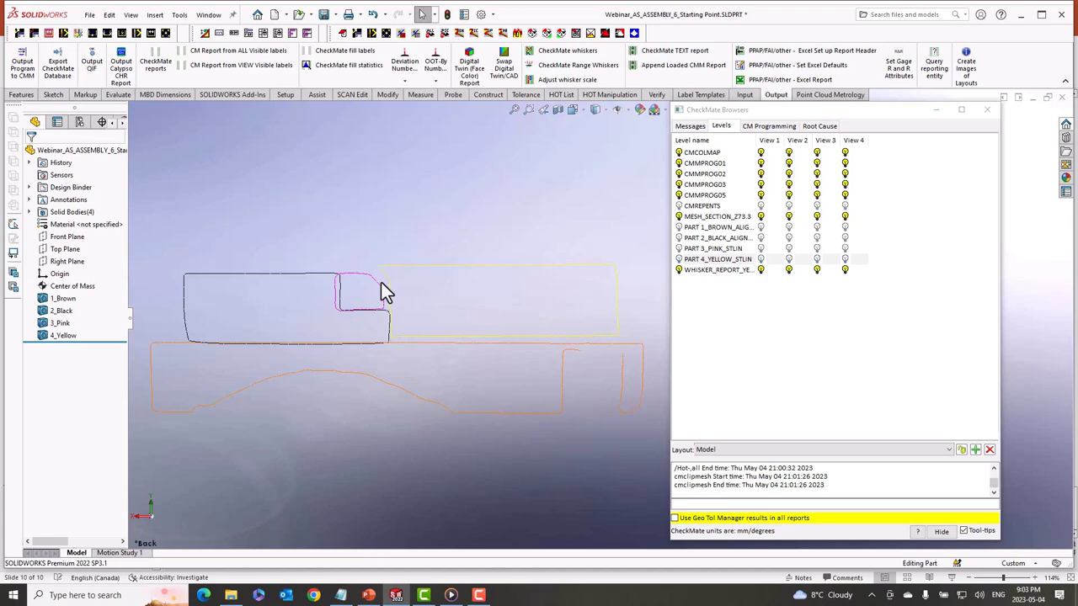
- Show all four part scans again and orbit in on the yellow part
left_click(680, 229)
left_click(681, 238)
left_click(681, 249)
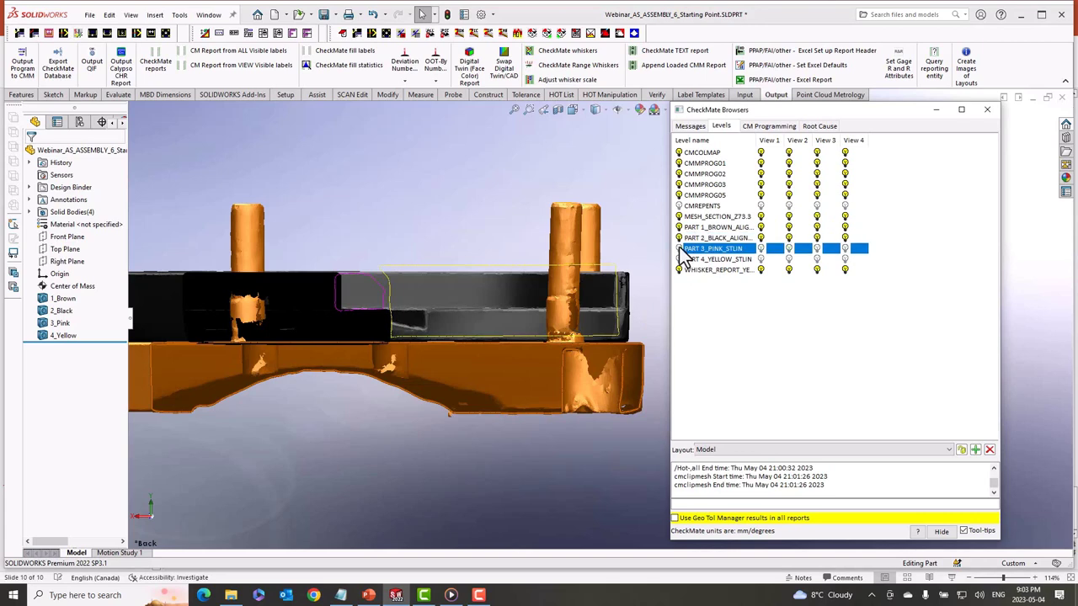
left_click(680, 258)
middle_click_drag(515, 385, 602, 290)
scroll(416, 354, "up", 4)
scroll(635, 302, "up", 2)
scroll(635, 302, "down", 4)
middle_click_drag(660, 375, 579, 252)
scroll(580, 252, "down", 3)
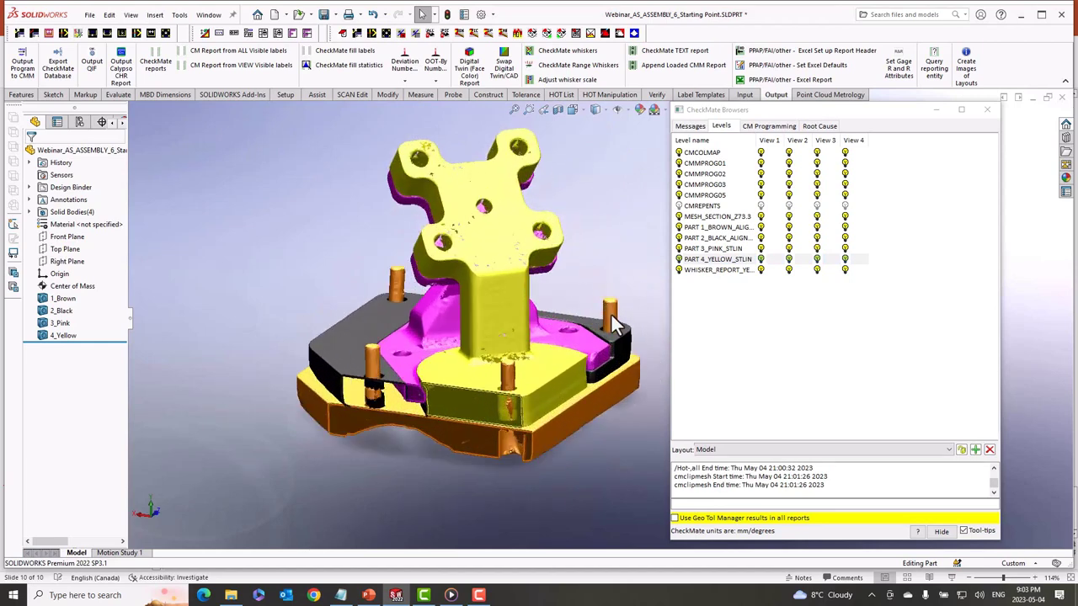
scroll(613, 318, "down", 2)
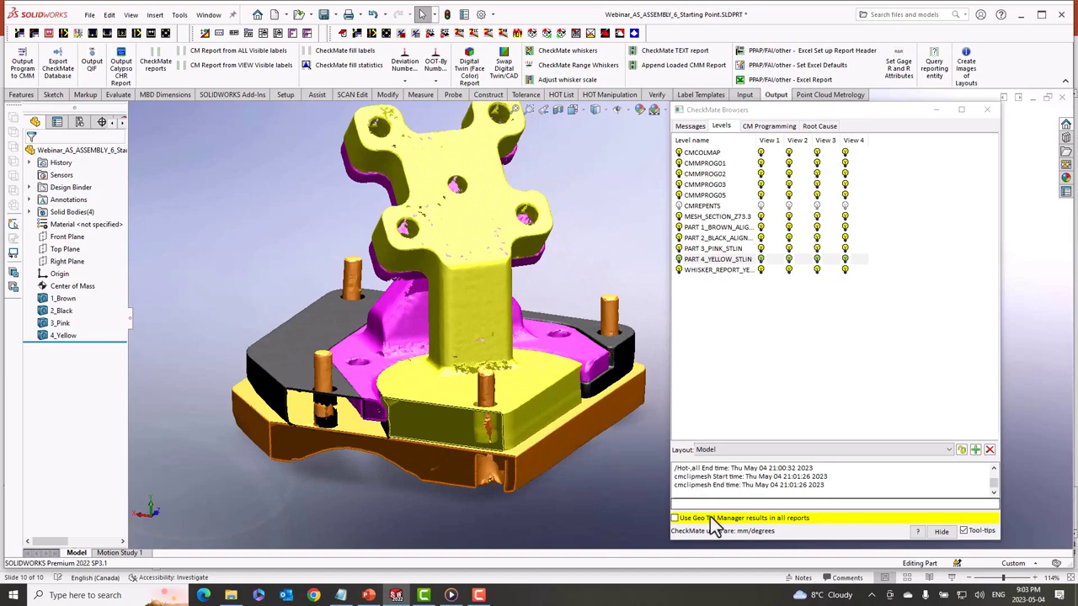
- Turn off mesh clipping in cmclipmesh so the full scans show
left_click(686, 505)
type("cmclipmesh")
key("Return")
left_click(257, 198)
left_click(261, 367)
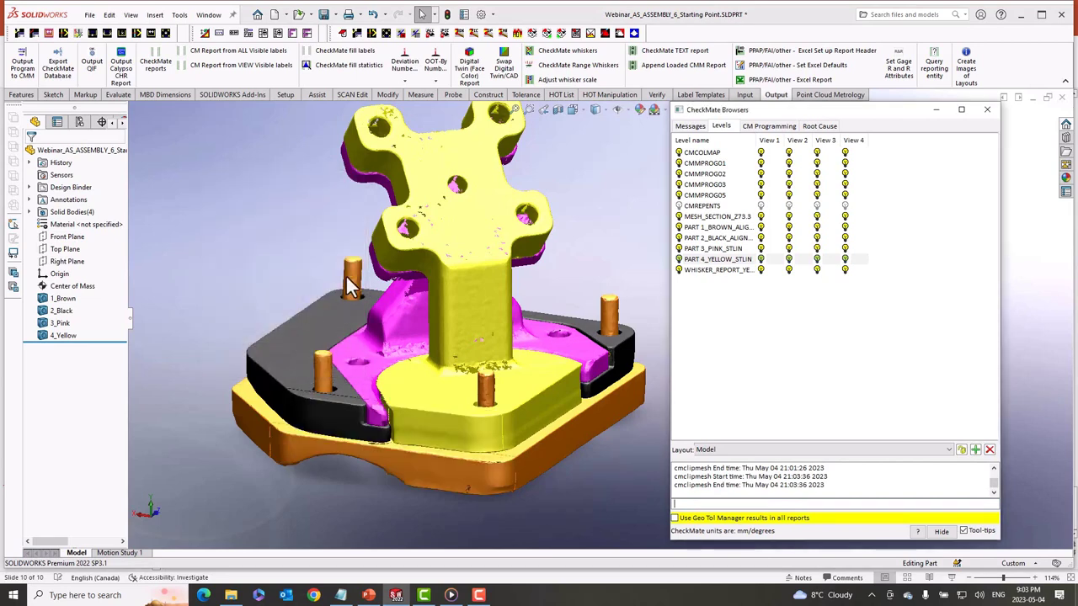
- Select the 2_Black, 3_Pink and 4_Yellow bodies and show the yellow body
left_click(45, 311)
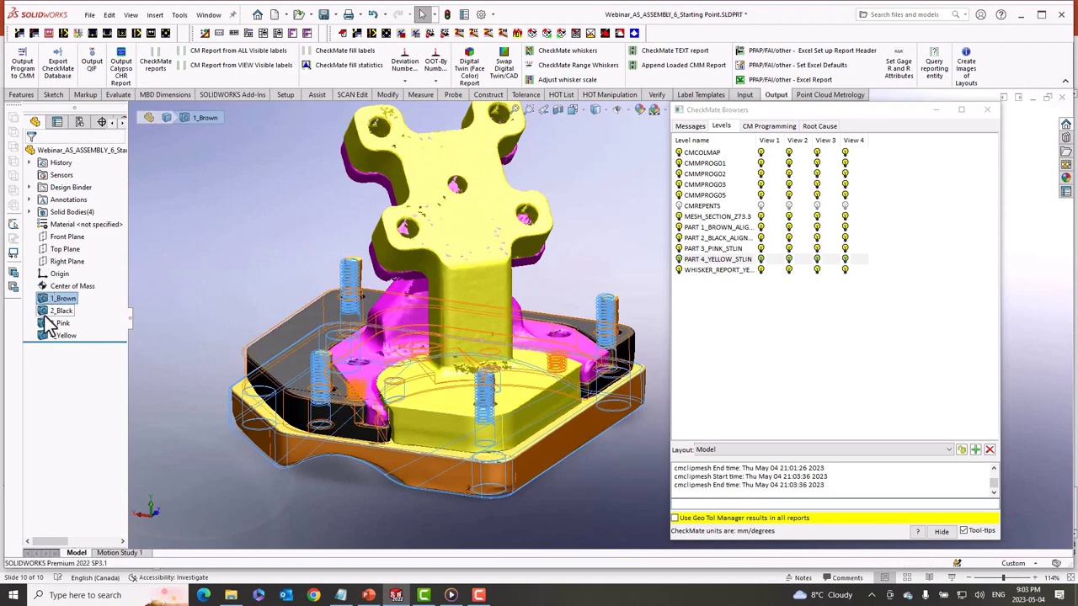
left_click(48, 323)
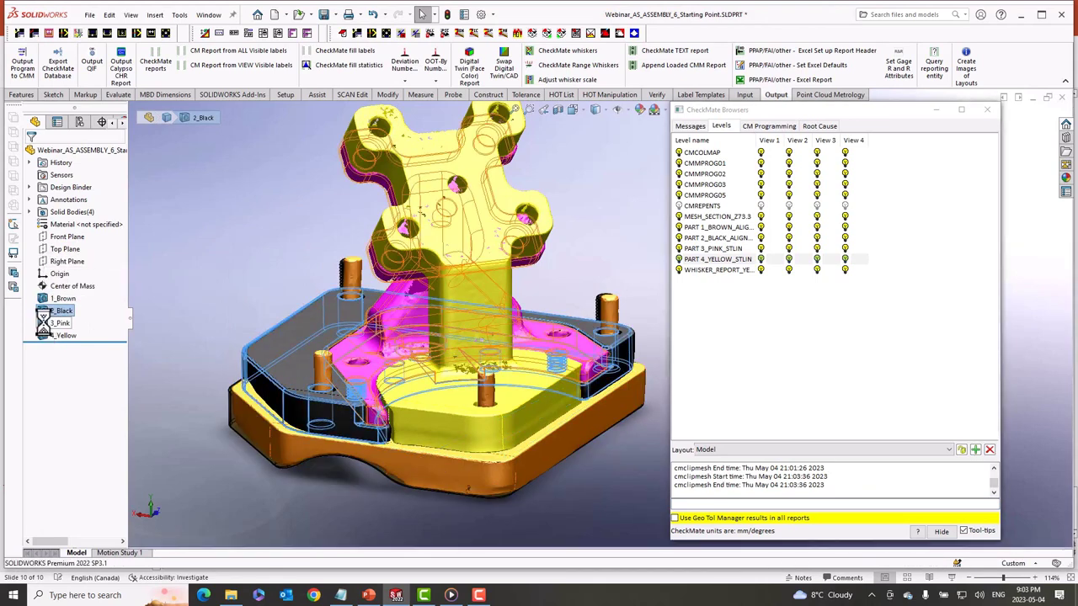
left_click(51, 335)
left_click(67, 333)
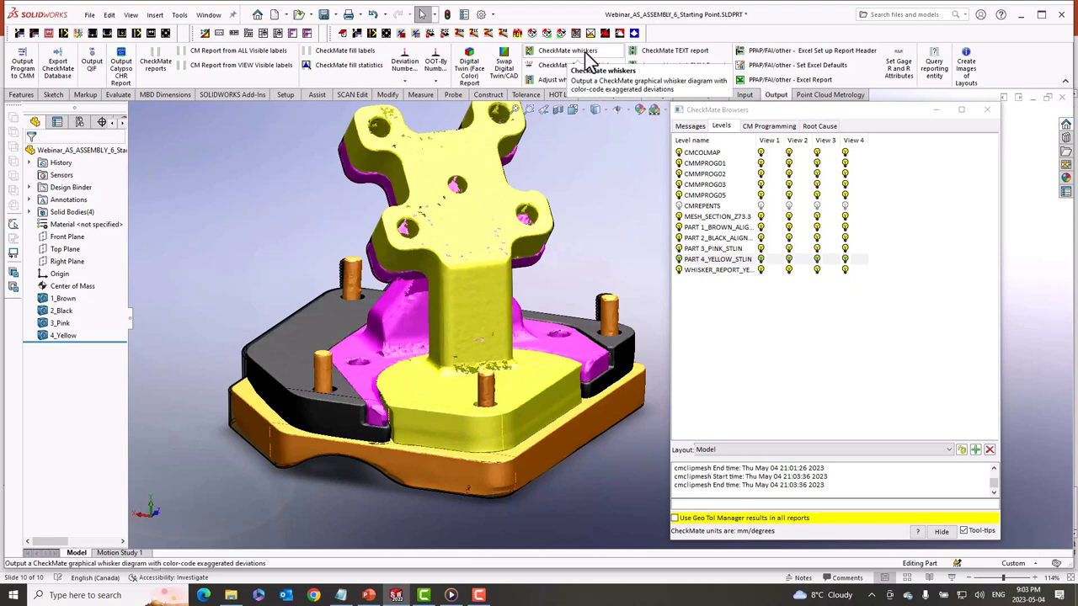
- Turn off the PART 1 to PART 4 scan levels again
left_click(682, 227)
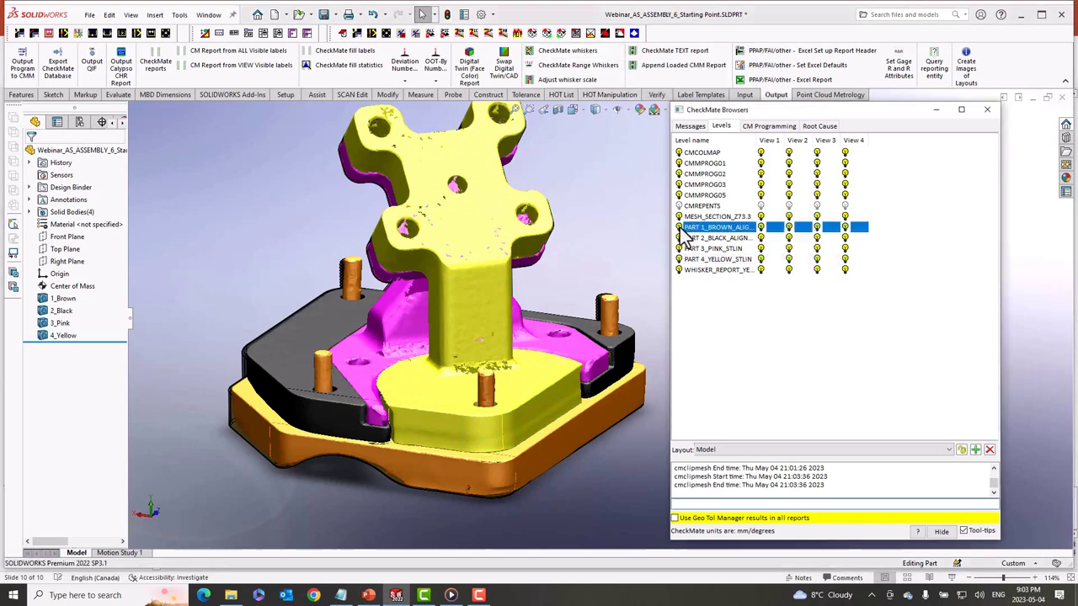
left_click(678, 238)
left_click(678, 248)
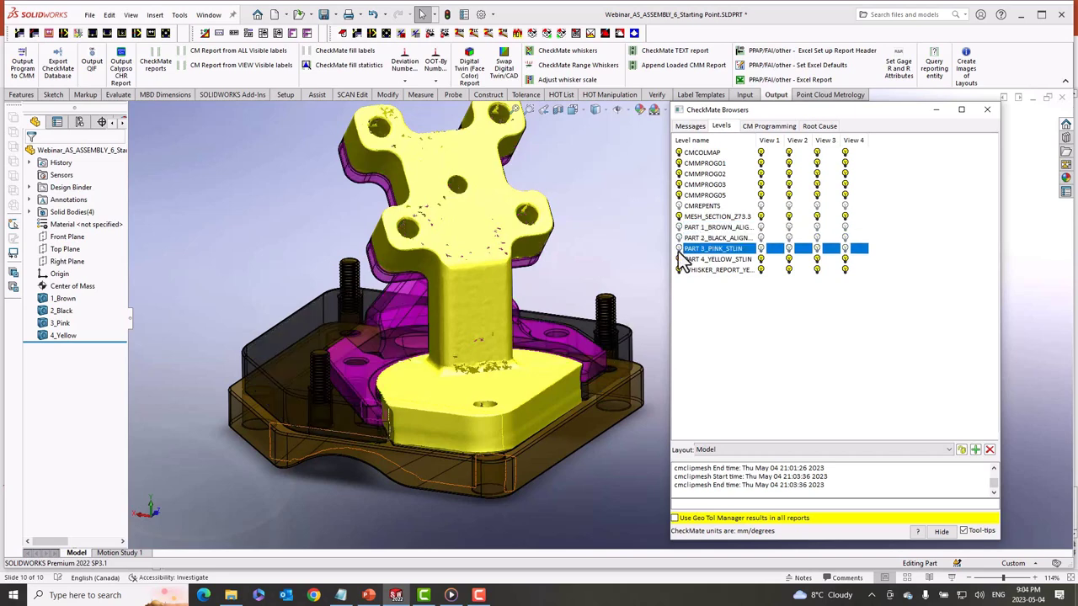
left_click(679, 258)
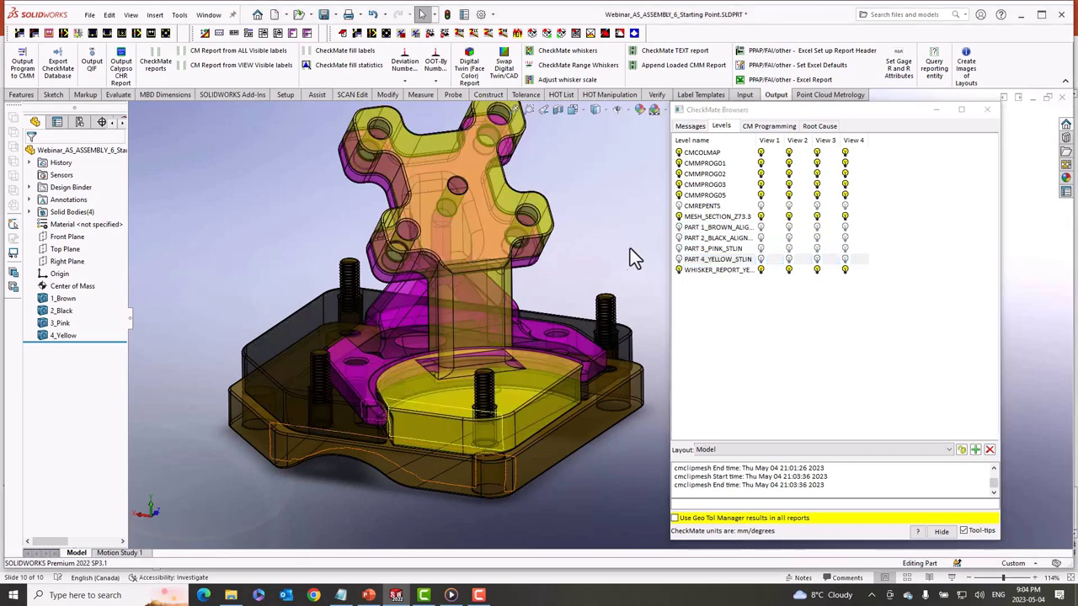
left_click_drag(765, 111, 790, 113)
- Set the Color Map Defaults to 'Scan data is already aligned'
left_click(830, 94)
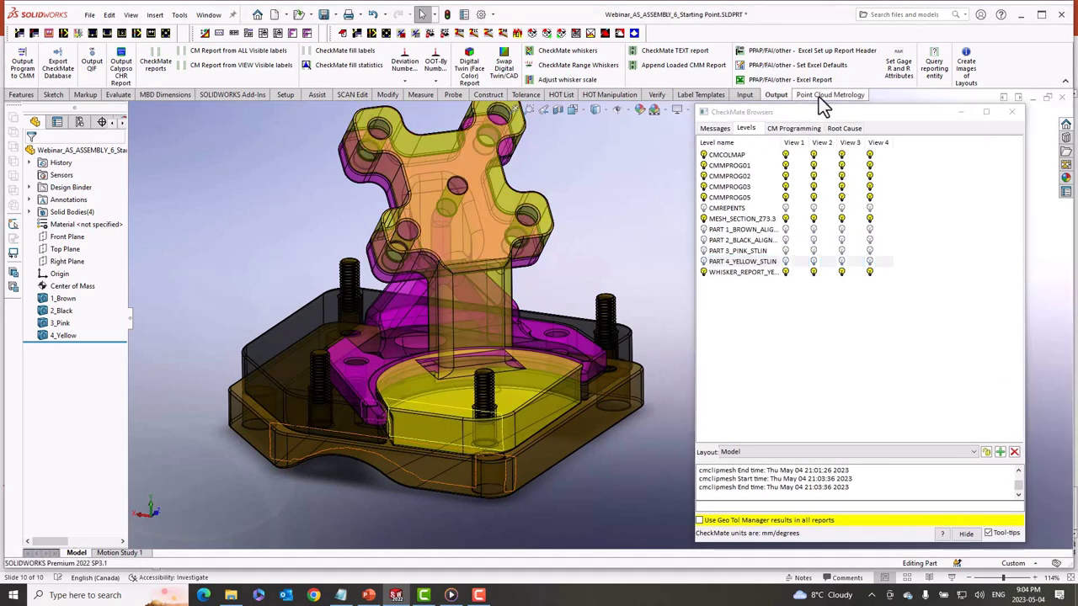
left_click(32, 67)
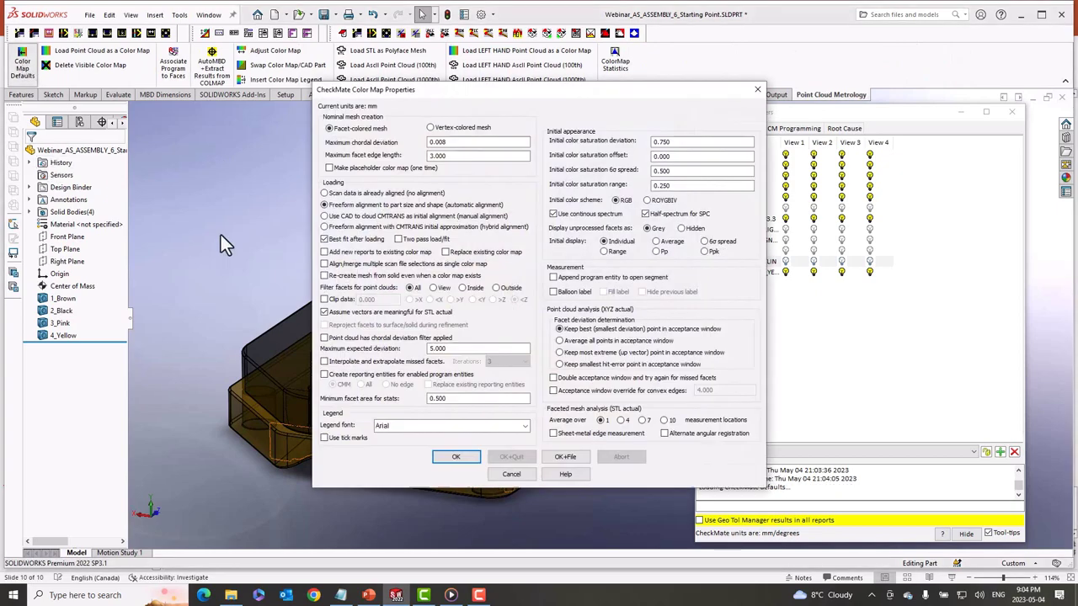
left_click(324, 194)
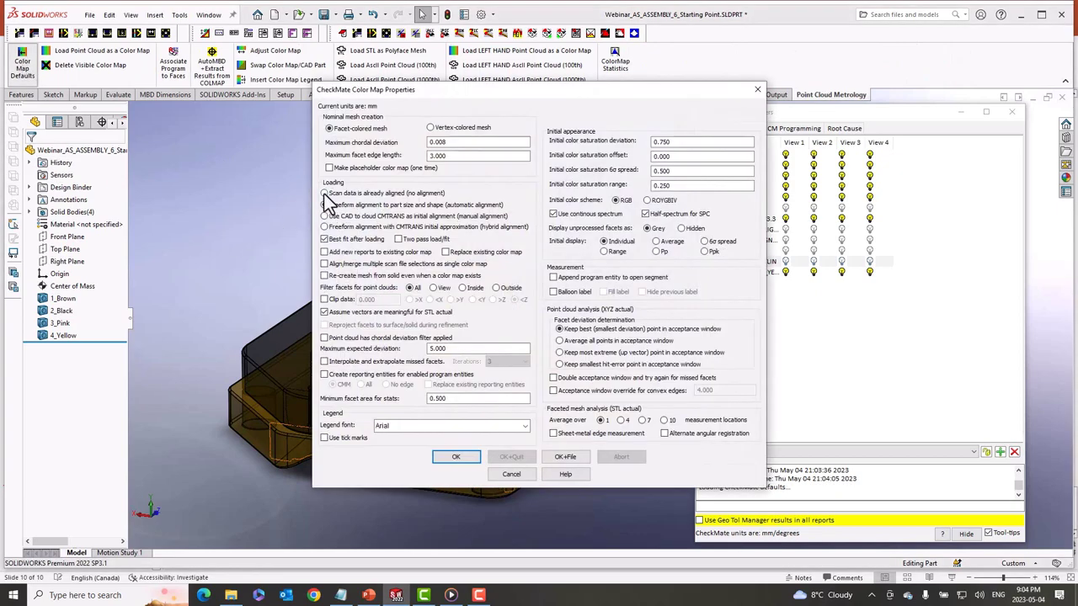
left_click(457, 457)
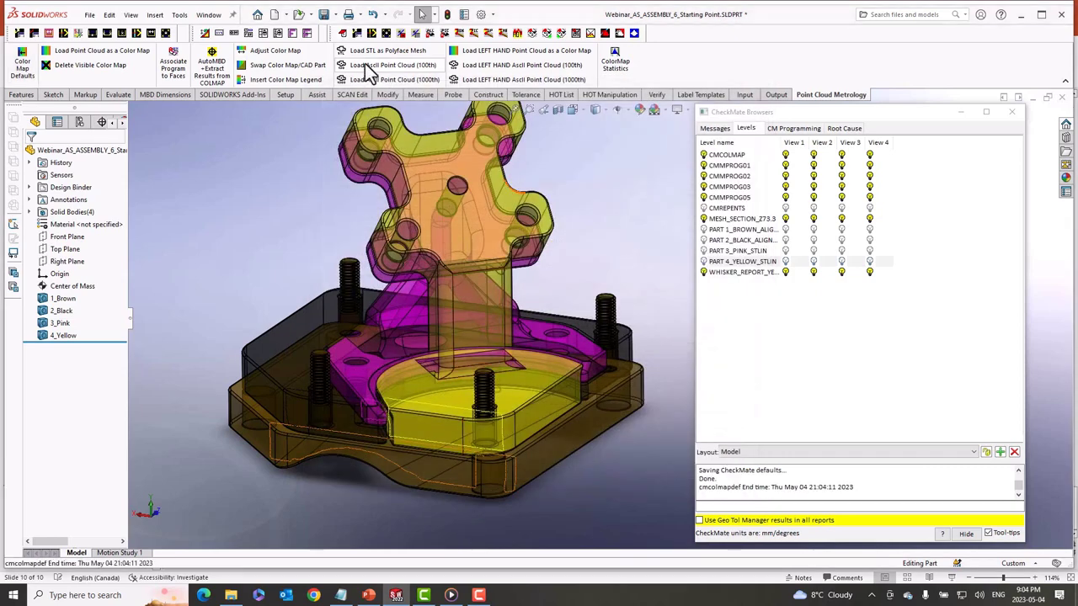
- Load Assembly_Merged.stl as a point cloud colour map
left_click(82, 54)
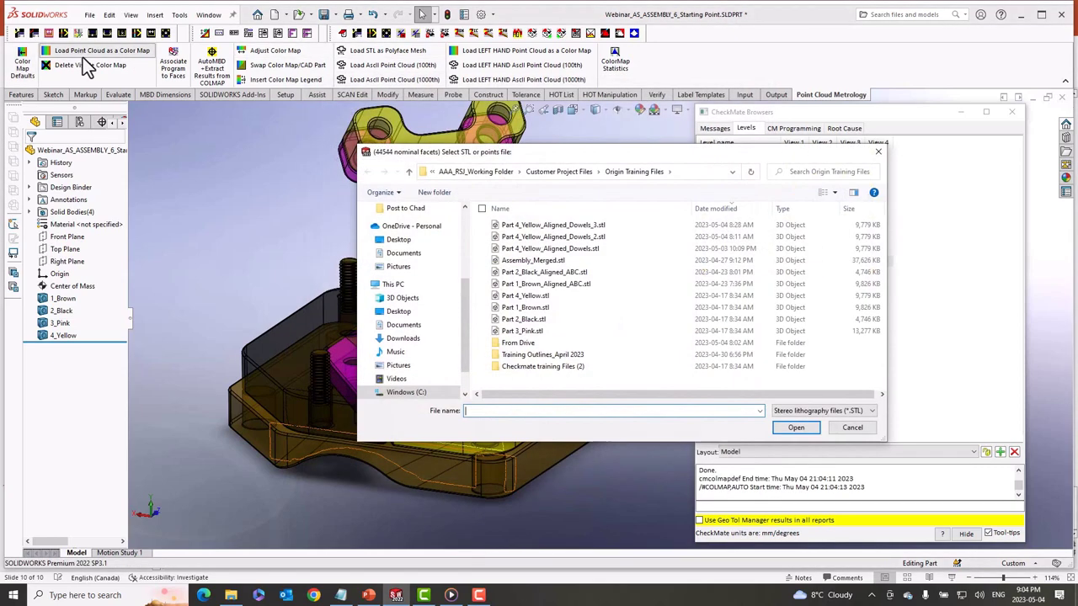
left_click(528, 262)
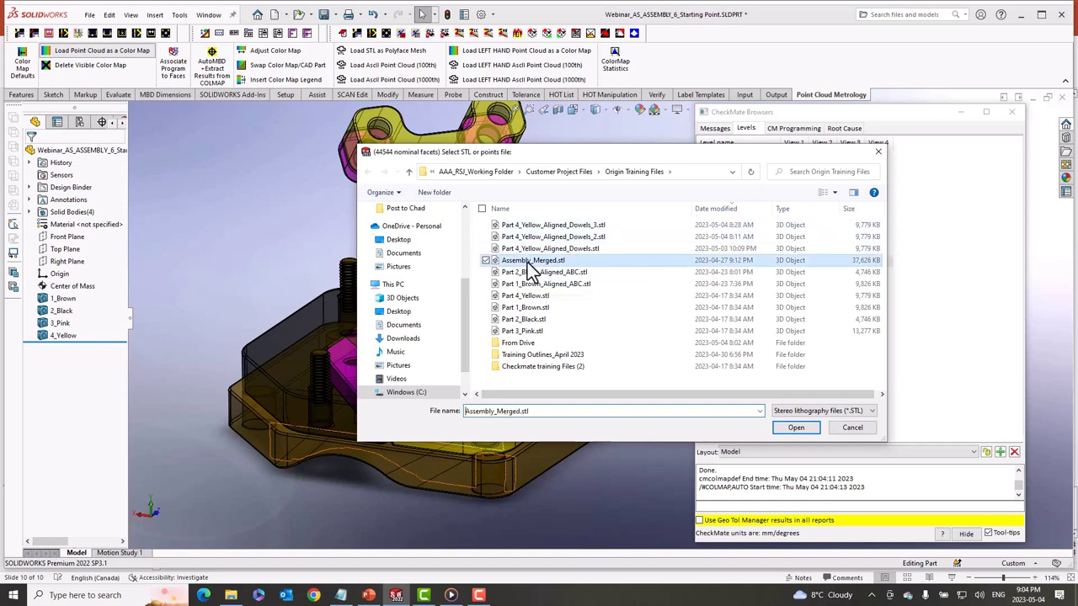
left_click(789, 427)
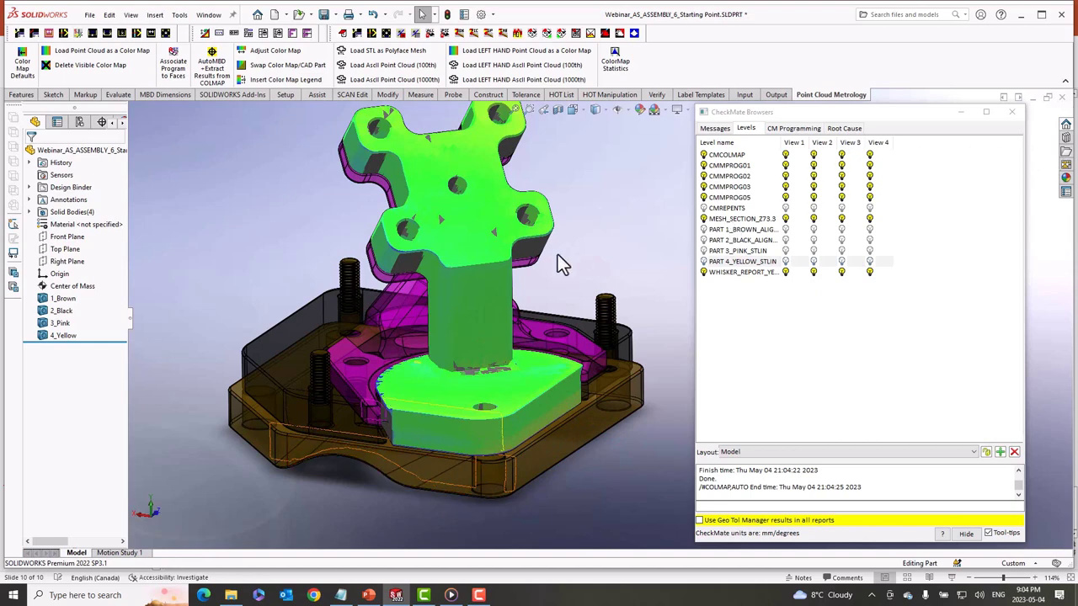
- Delete the CMCOLMAP colour map group
left_click(575, 33)
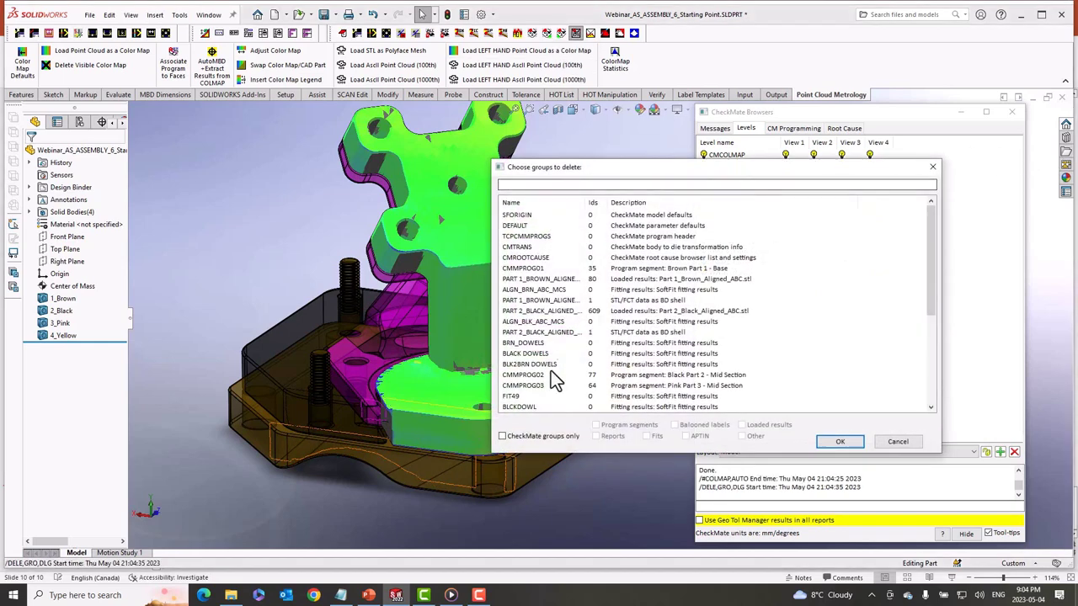
scroll(553, 394, "down", 5)
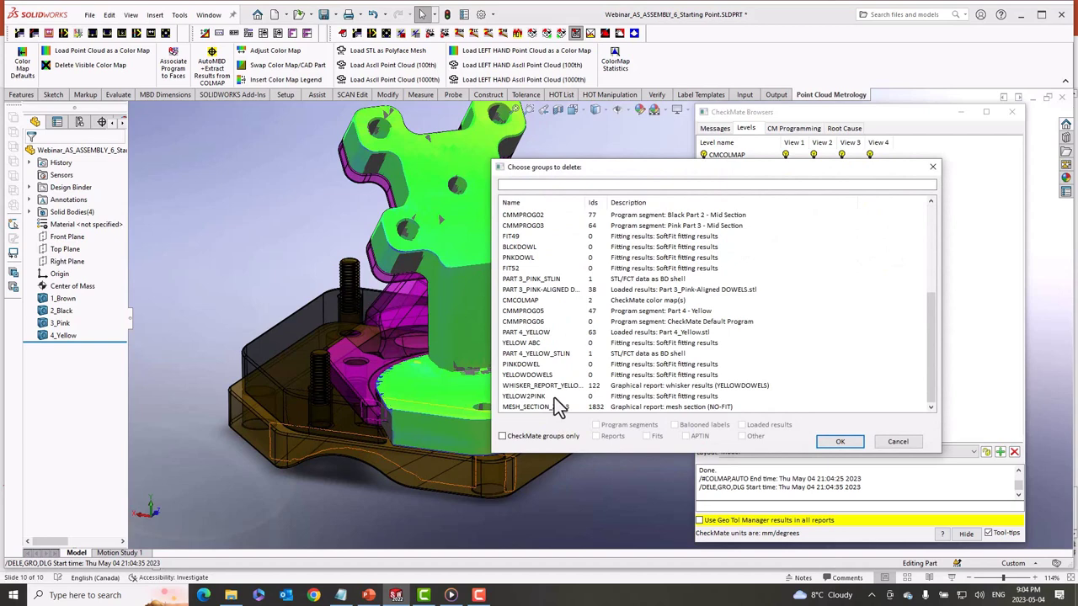
left_click(525, 300)
left_click(834, 440)
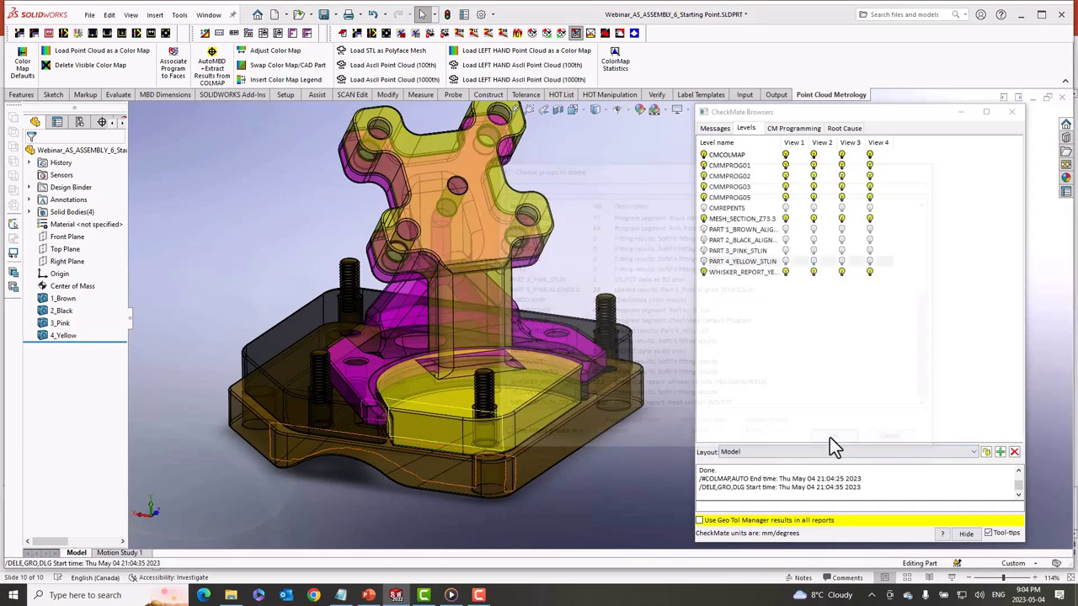
left_click(845, 128)
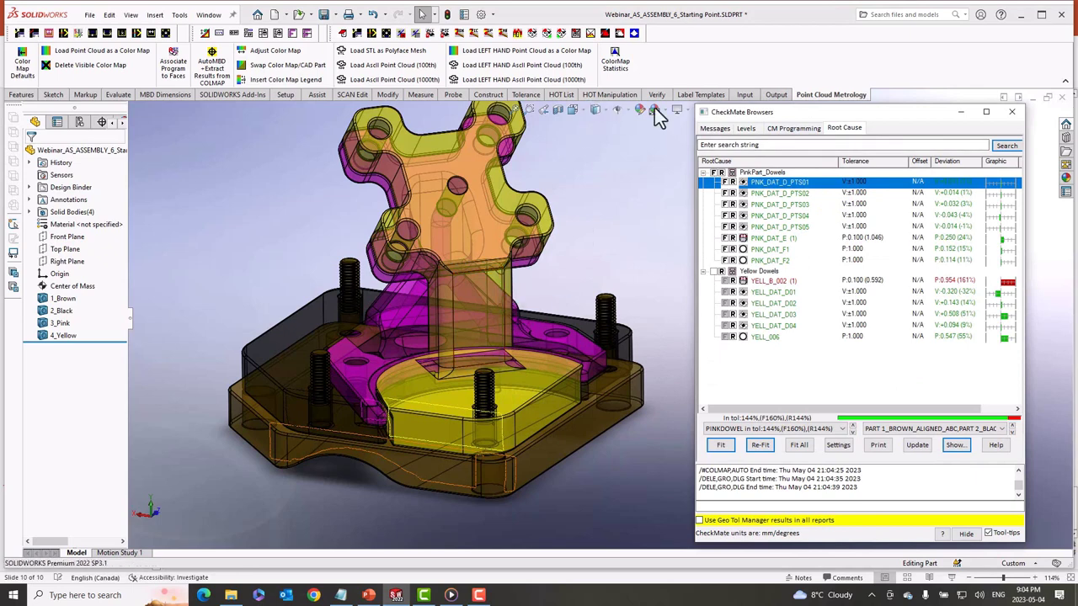
left_click(746, 129)
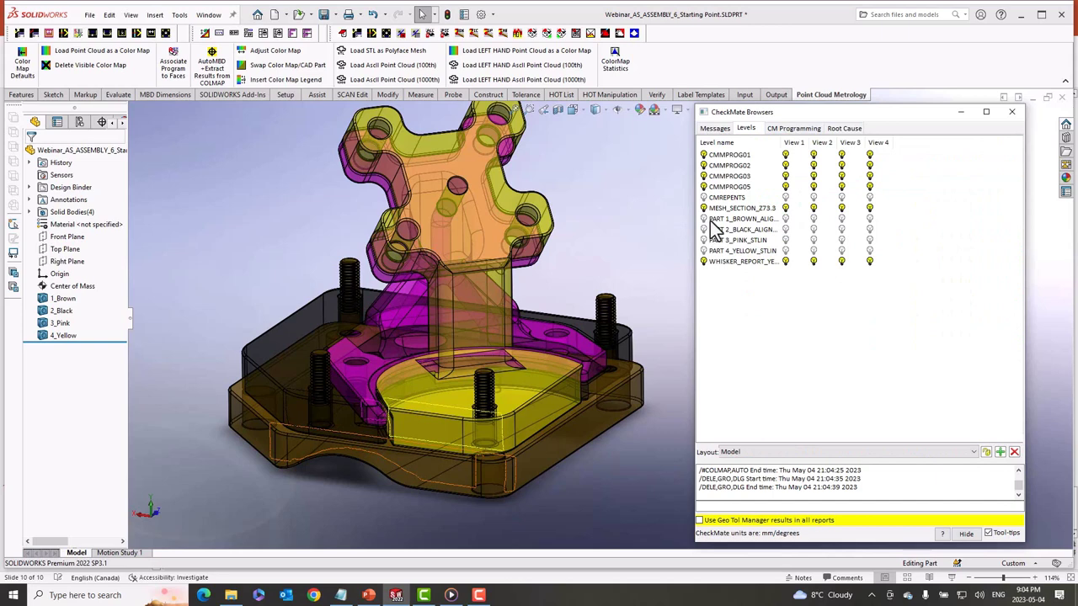
- Reload Assembly_Merged.stl as a point cloud colour map
left_click(98, 53)
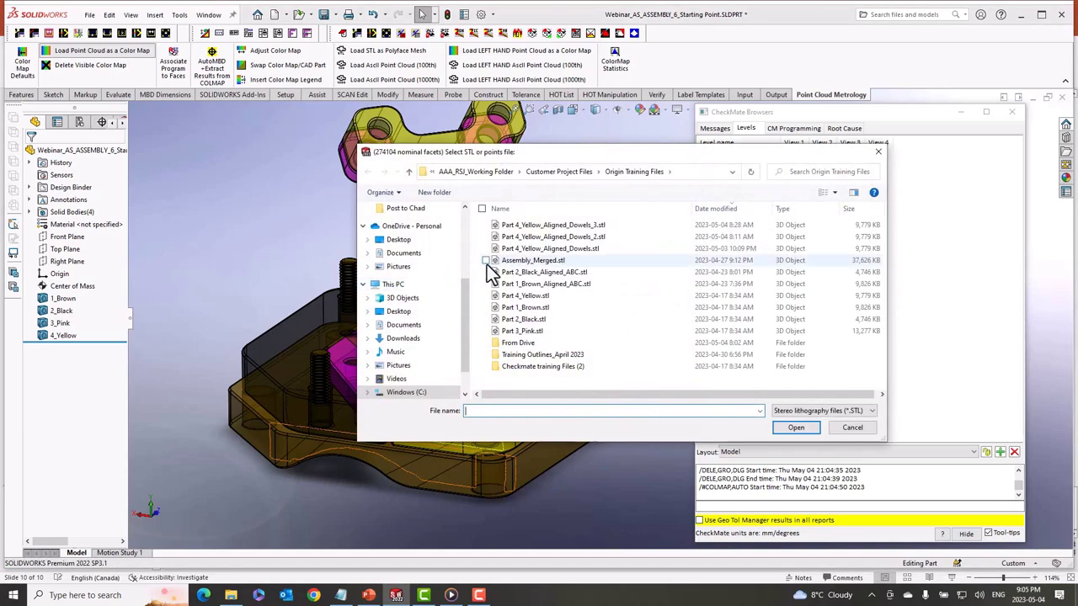
left_click(522, 260)
left_click(788, 428)
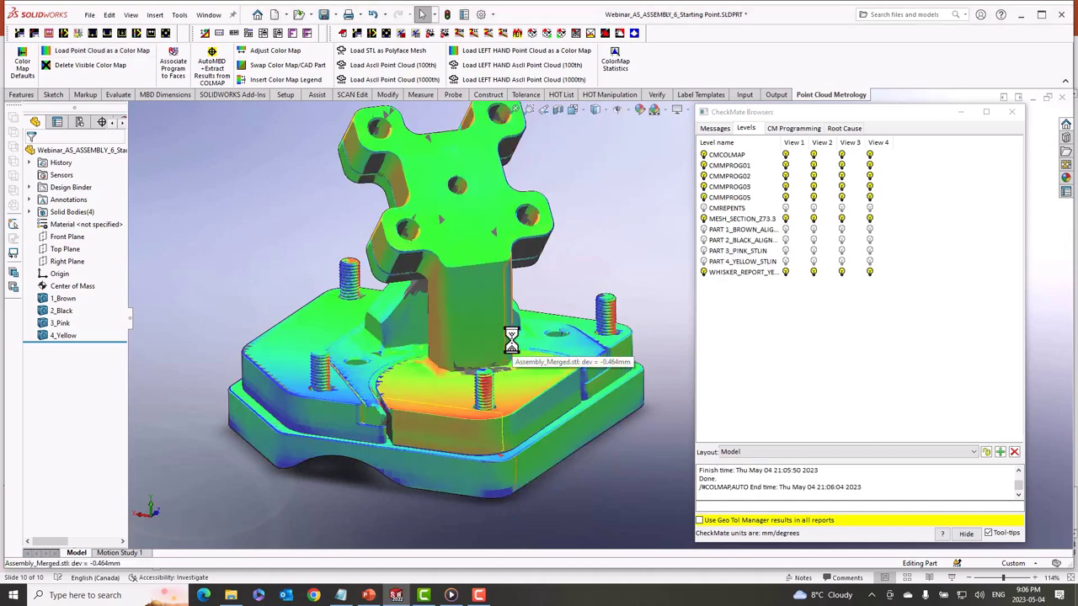
- Try a 0.250 colour-saturation deviation on the merged-scan colour map, then apply 0.50 instead
left_click(272, 51)
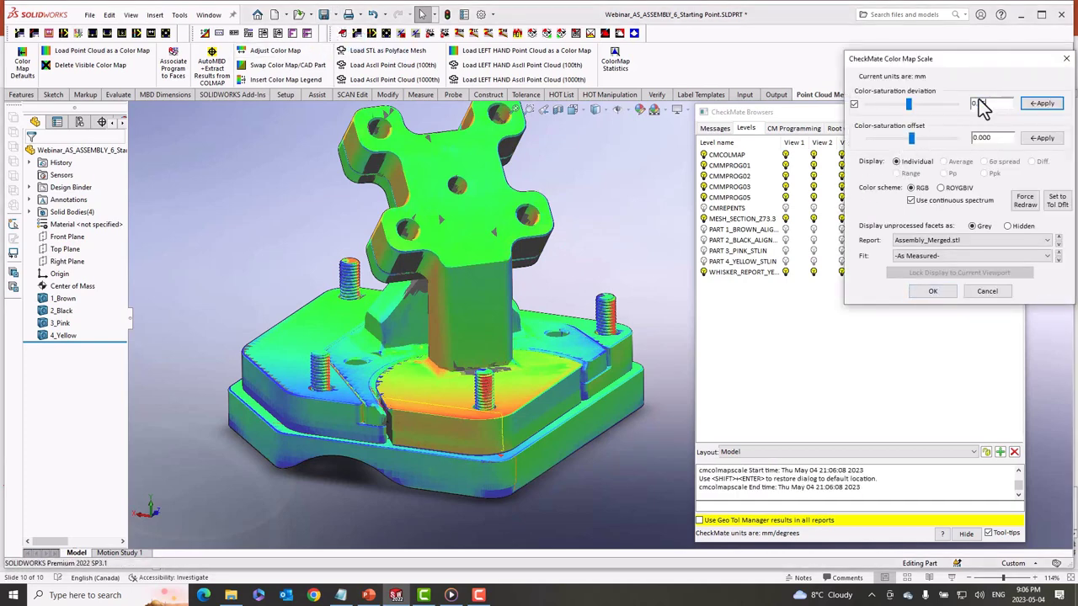
left_click(1042, 102)
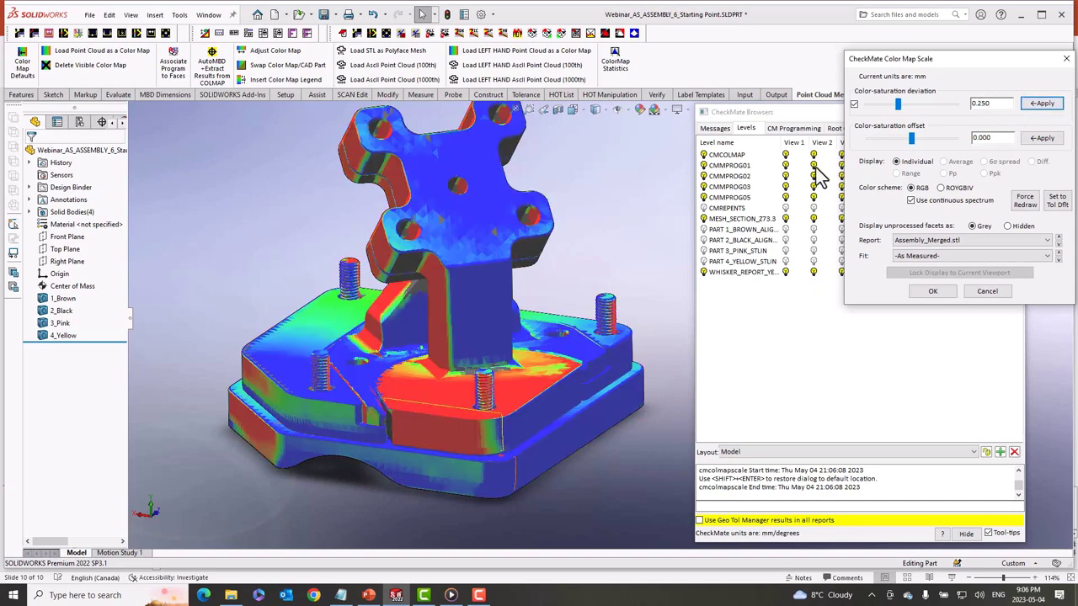
left_click(448, 428)
middle_click_drag(448, 428, 471, 421)
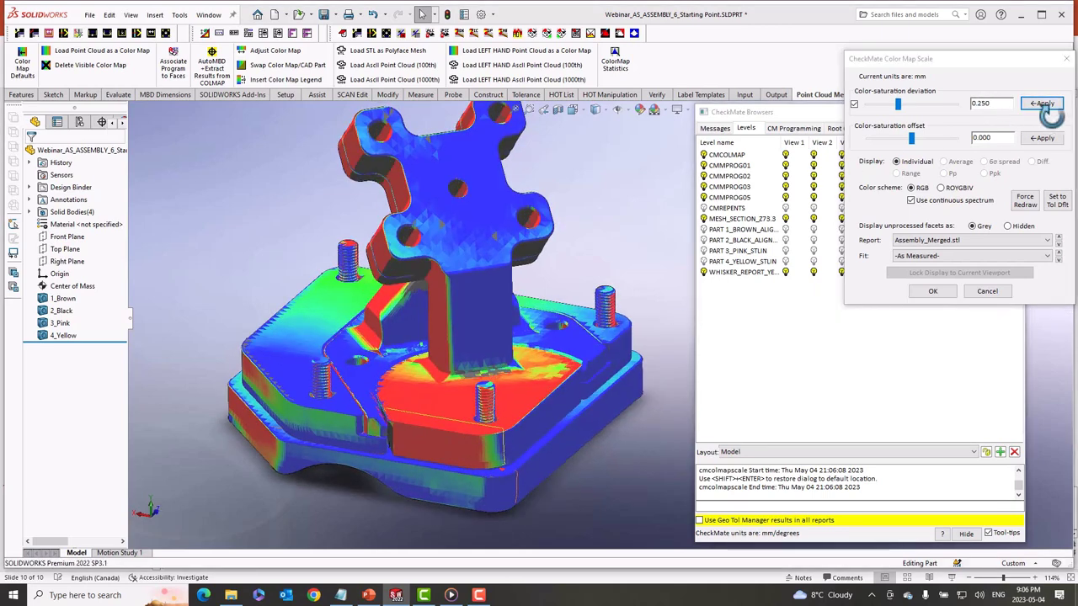
left_click_drag(1004, 103, 975, 107)
type("0.50")
left_click(1042, 102)
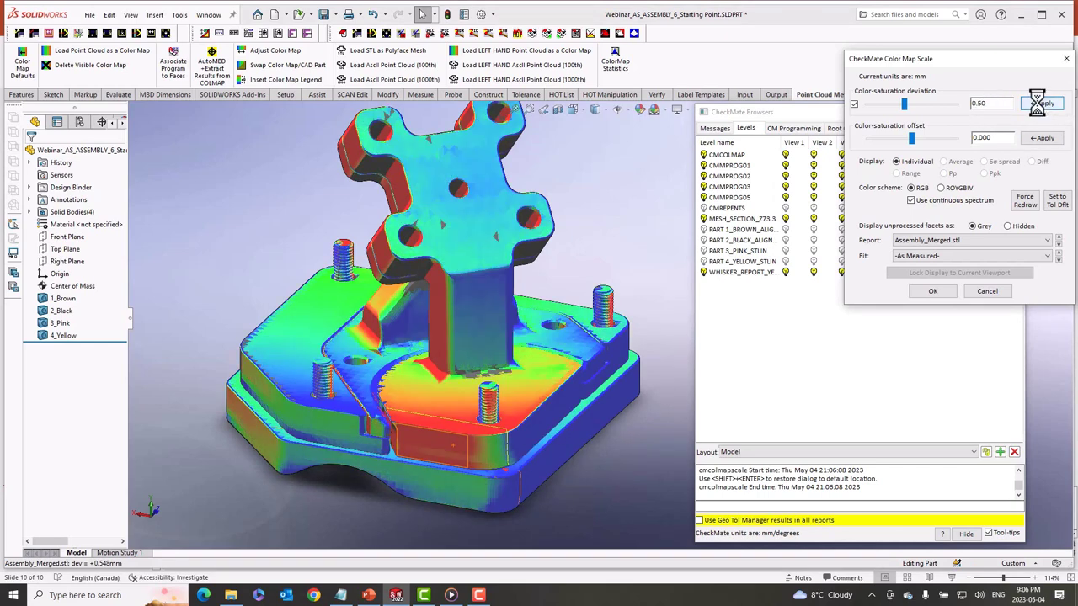